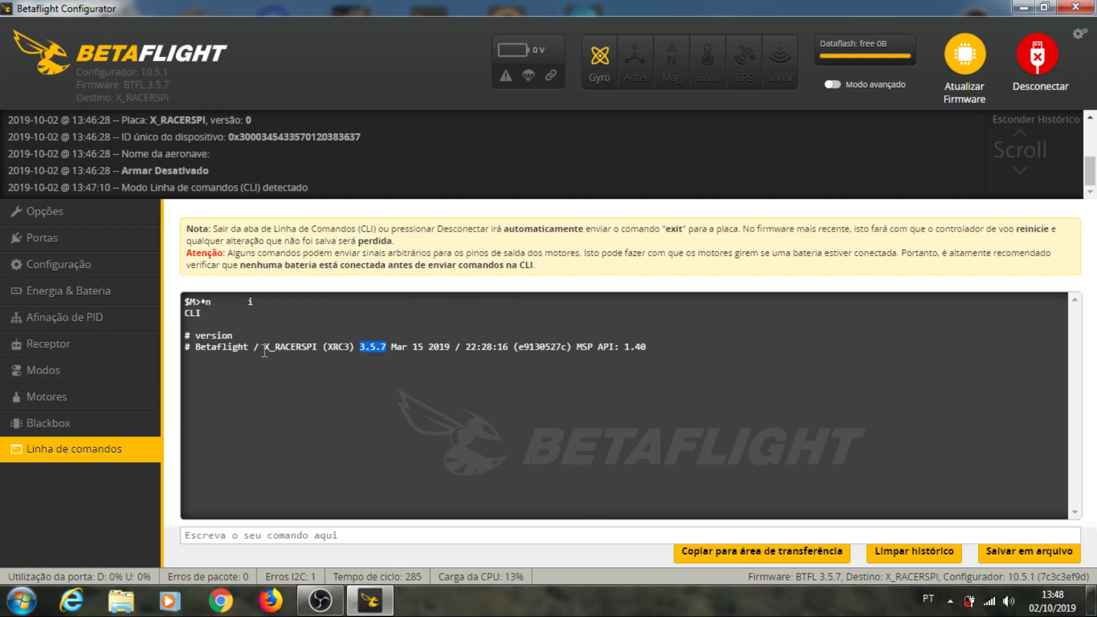
- Examine the board target in the CLI version output, the Opções overview and the UART assignments in Portas
left_click_drag(263, 348, 319, 343)
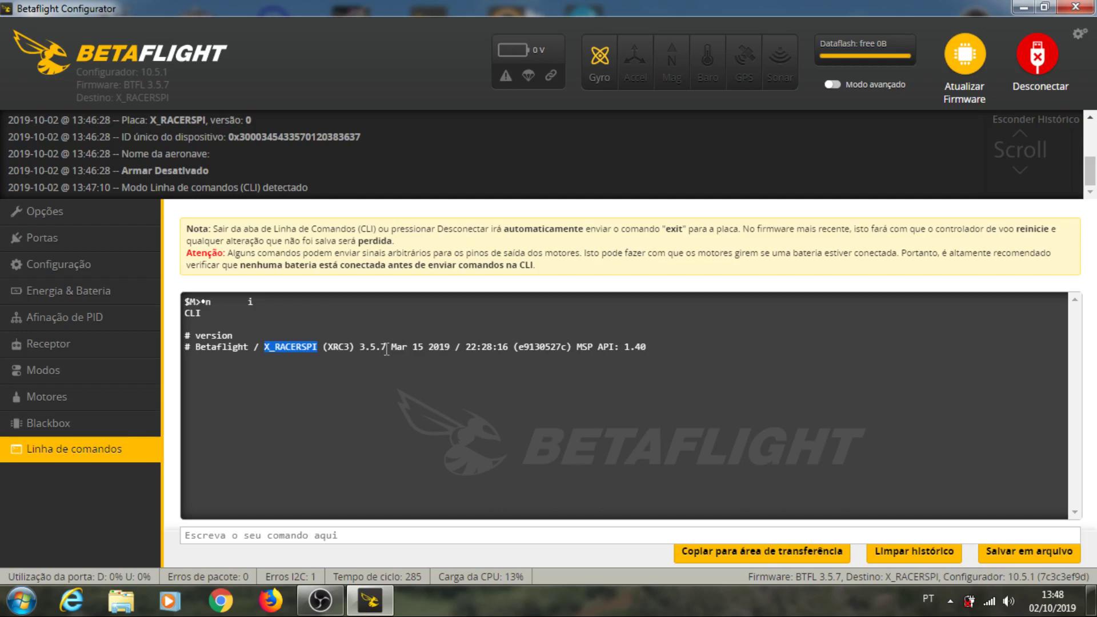
left_click(60, 213)
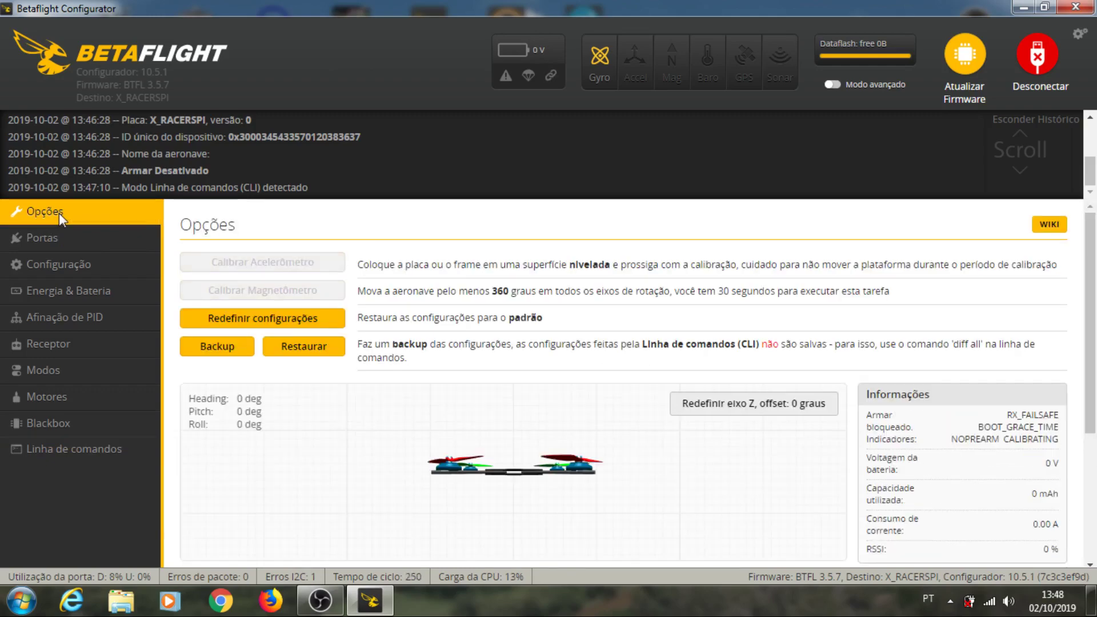
scroll(373, 351, "down", 4)
scroll(373, 348, "up", 4)
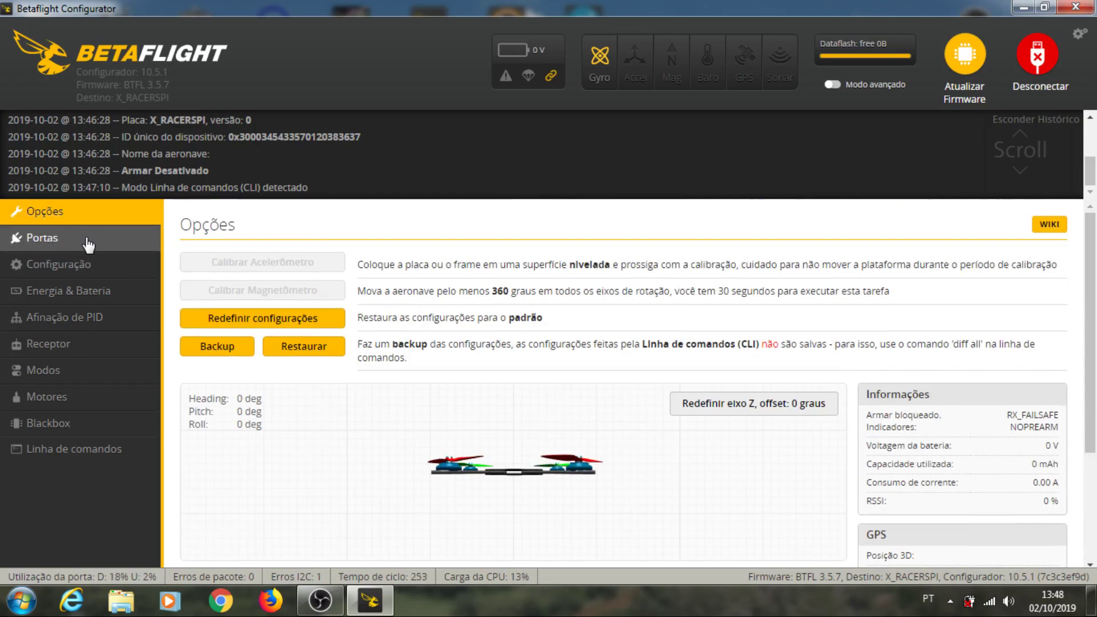
left_click(87, 243)
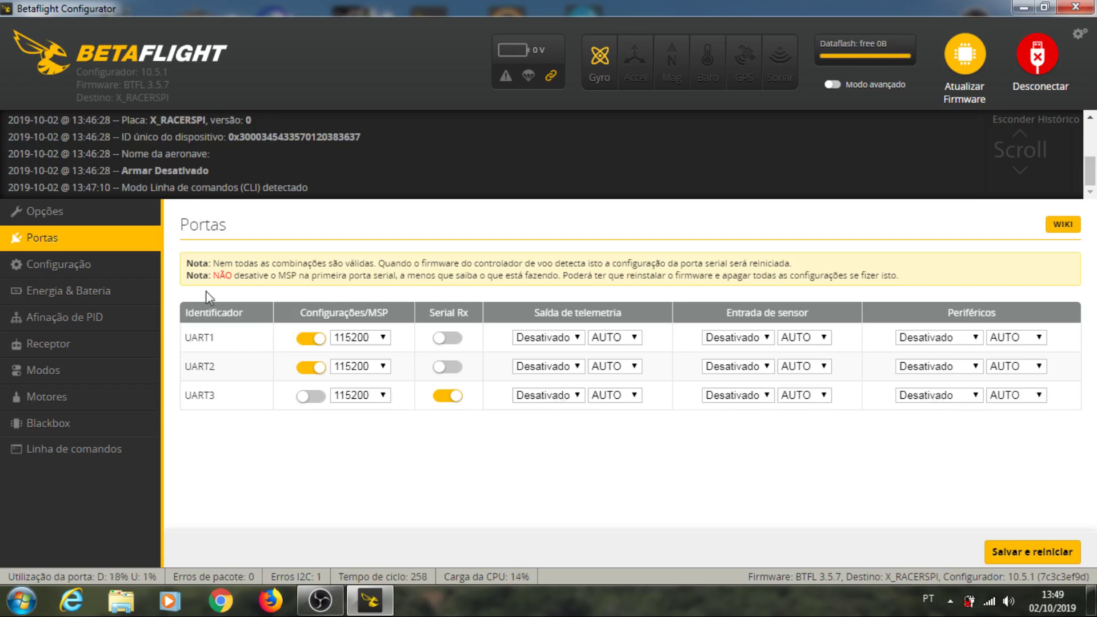
- Review the mixer, ESC protocol, throttle limits, and gyro and PID loop frequencies in Configuração, including the PID loop frequency help
left_click(111, 266)
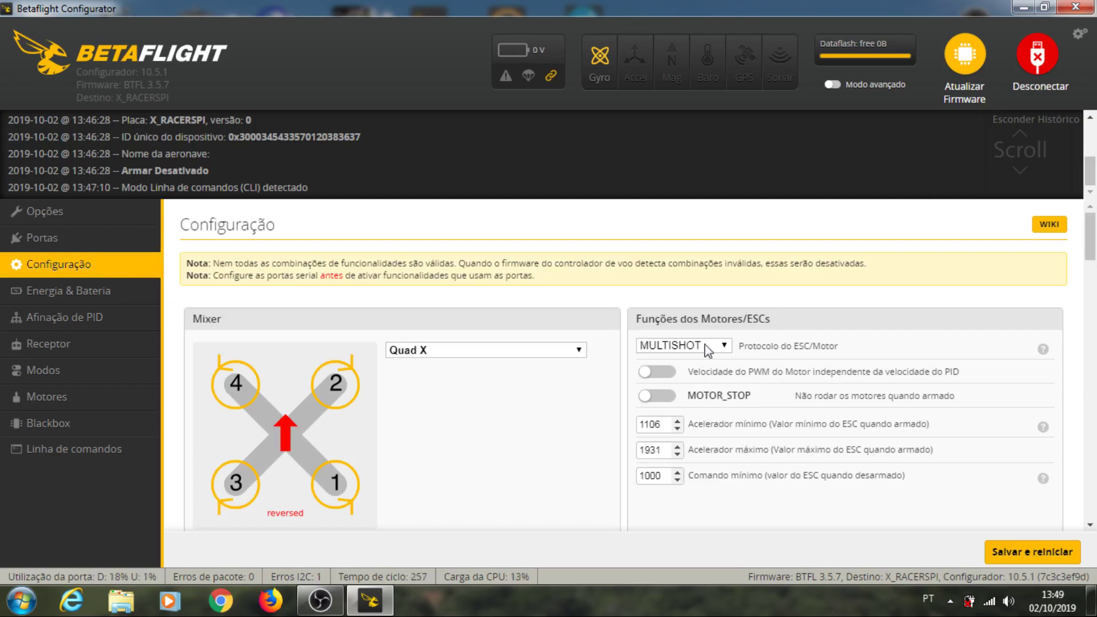
scroll(697, 347, "down", 2)
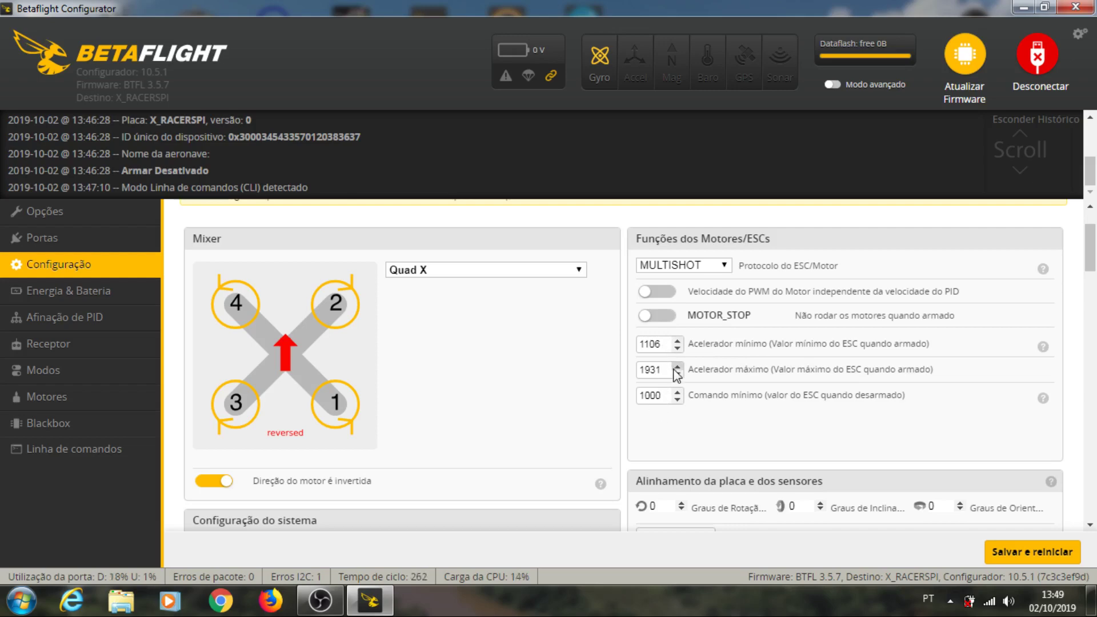
scroll(559, 375, "down", 3)
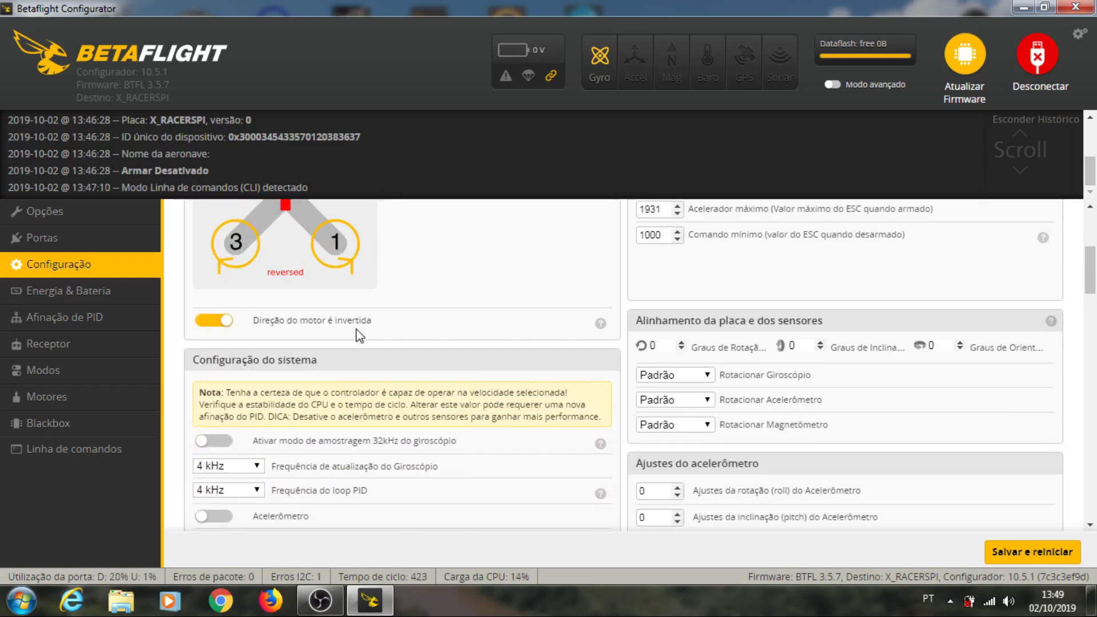
scroll(349, 346, "down", 2)
scroll(349, 347, "down", 1)
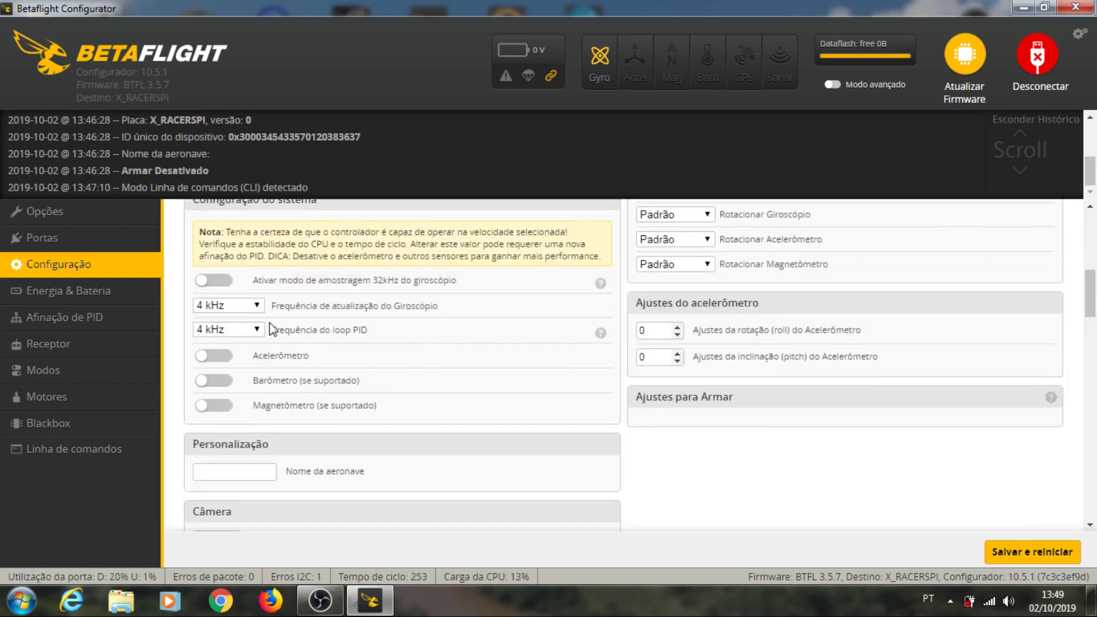
scroll(289, 337, "up", 3)
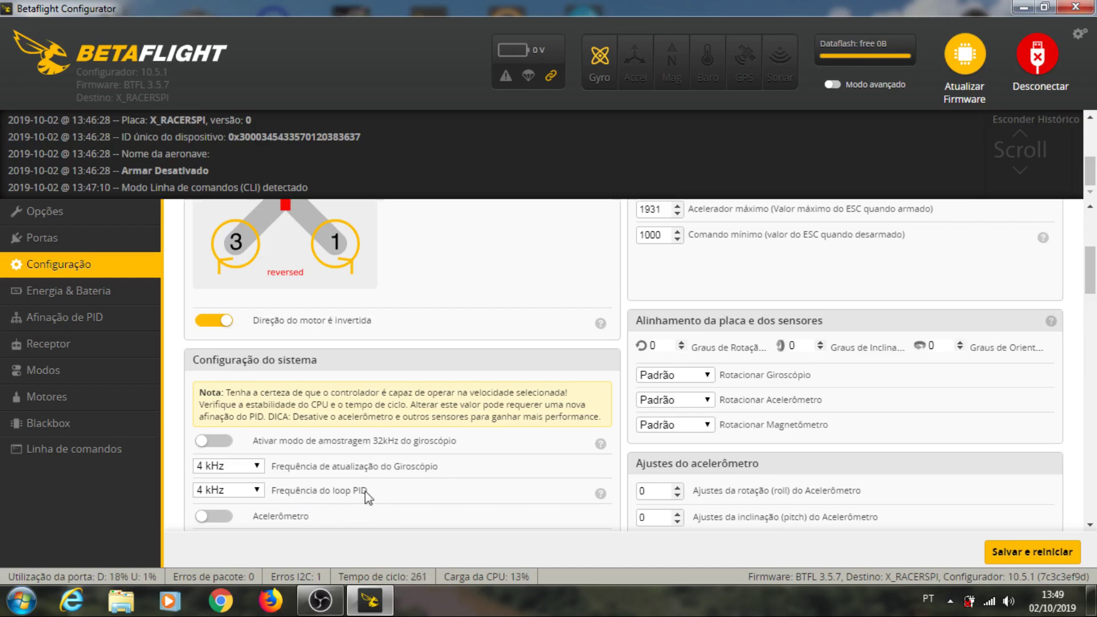
mouse_move(601, 495)
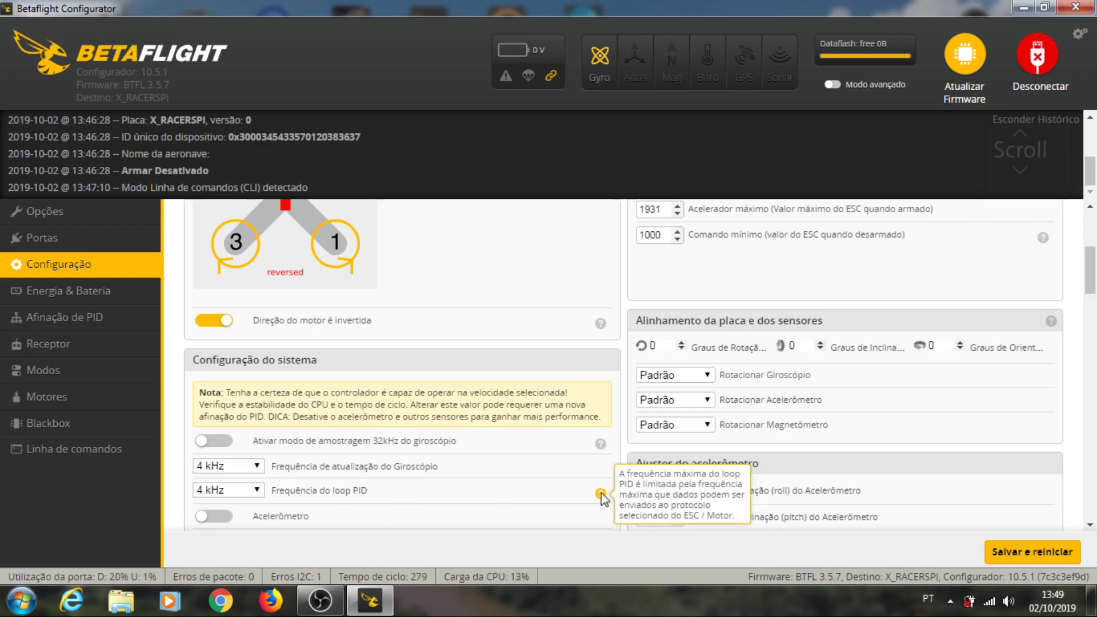
- Review the receiver mode, other features, Dshot beacon and beeper settings in the rest of Configuração
scroll(428, 436, "down", 5)
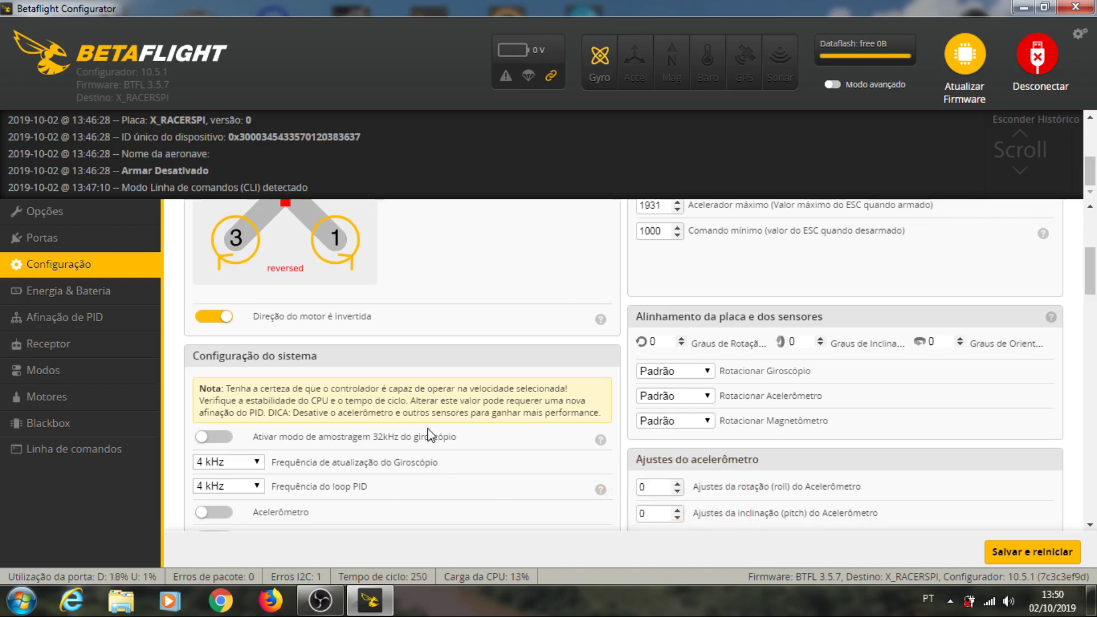
scroll(429, 436, "down", 3)
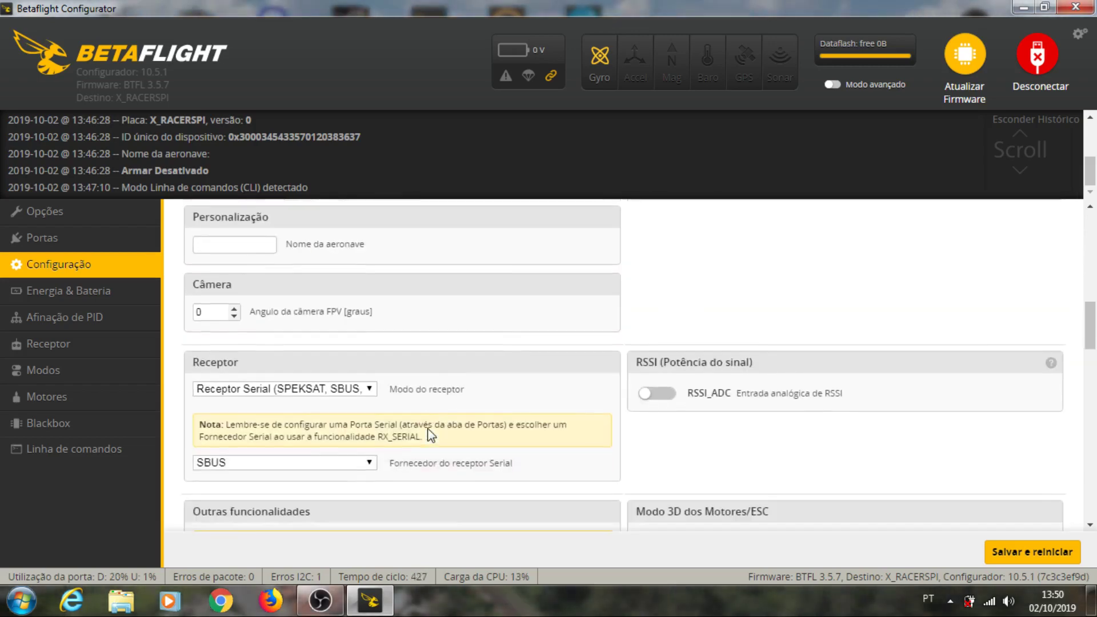
scroll(429, 436, "up", 3)
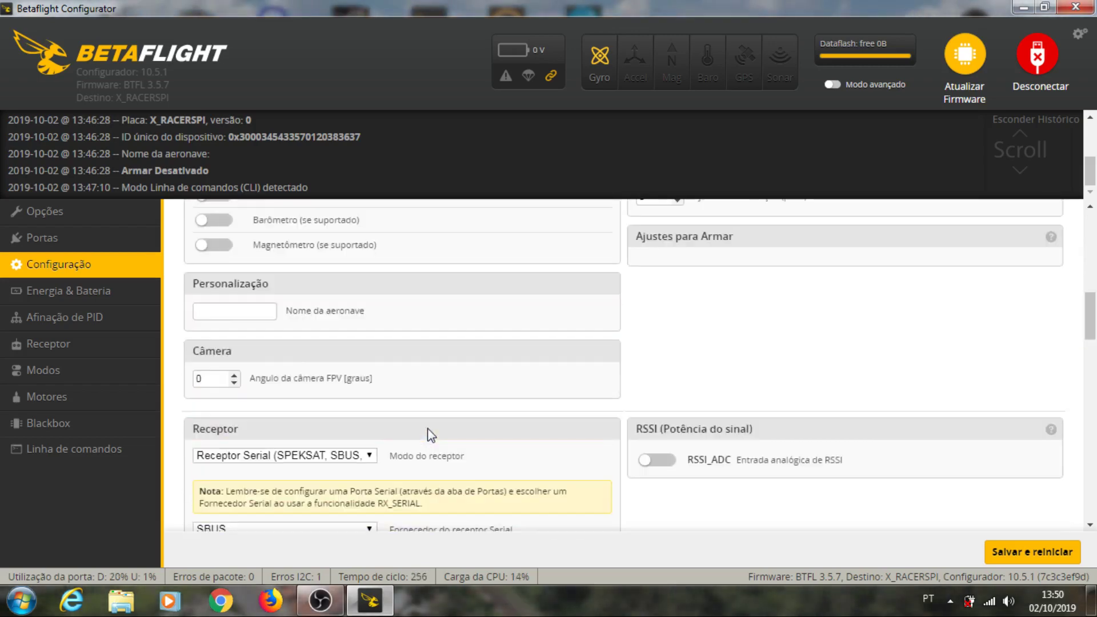
scroll(429, 436, "down", 3)
scroll(429, 436, "down", 5)
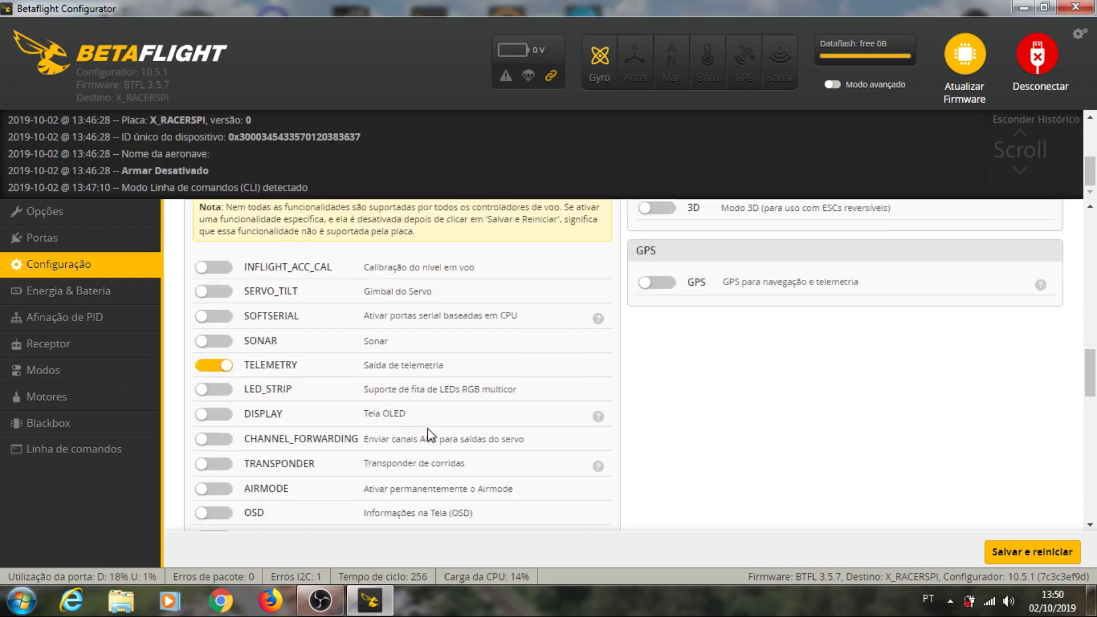
scroll(429, 436, "down", 7)
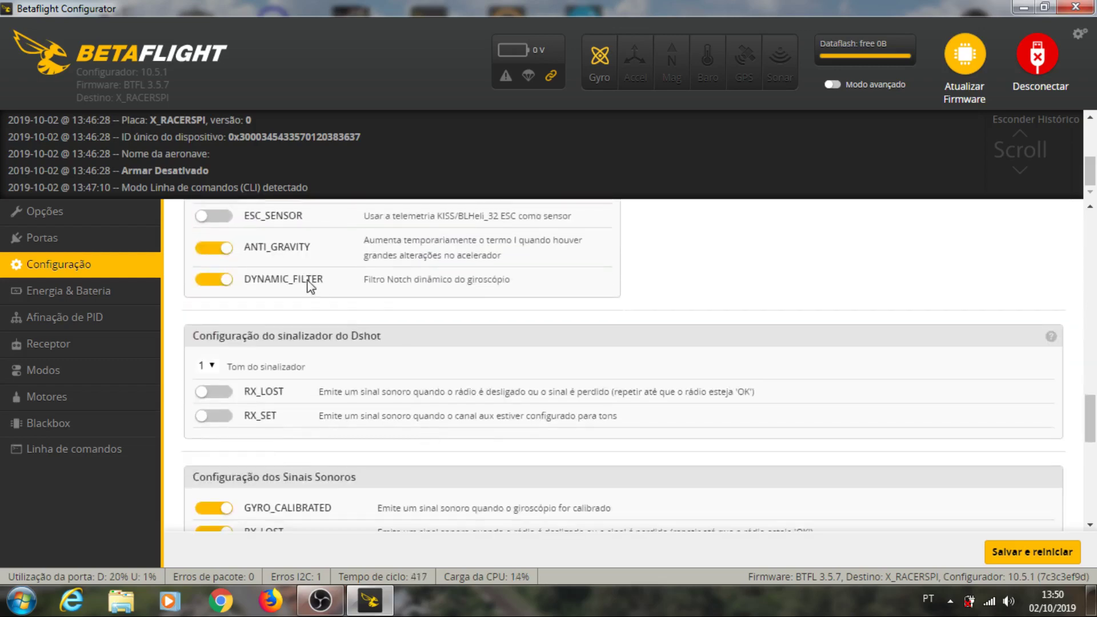
scroll(309, 266, "up", 2)
scroll(309, 266, "up", 4)
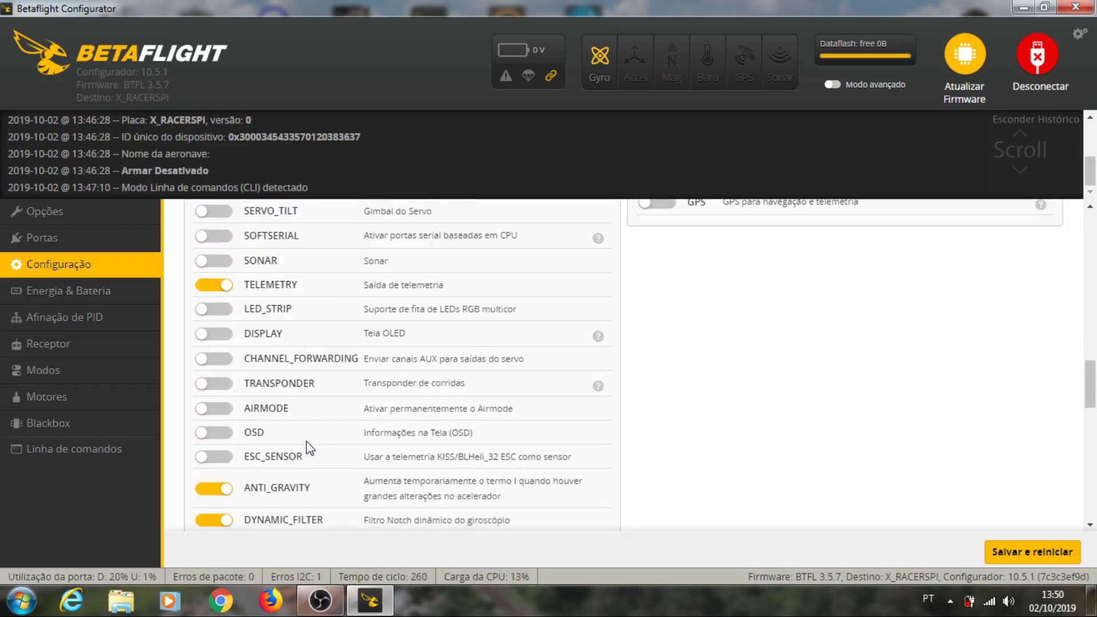
scroll(304, 441, "down", 7)
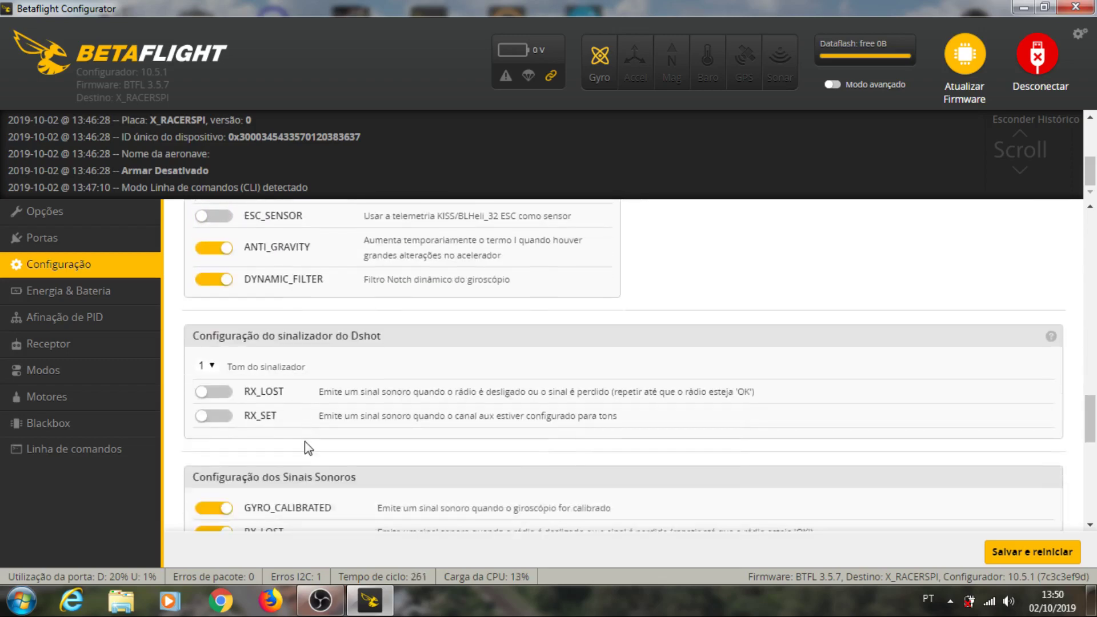
scroll(306, 446, "down", 1)
scroll(304, 441, "down", 8)
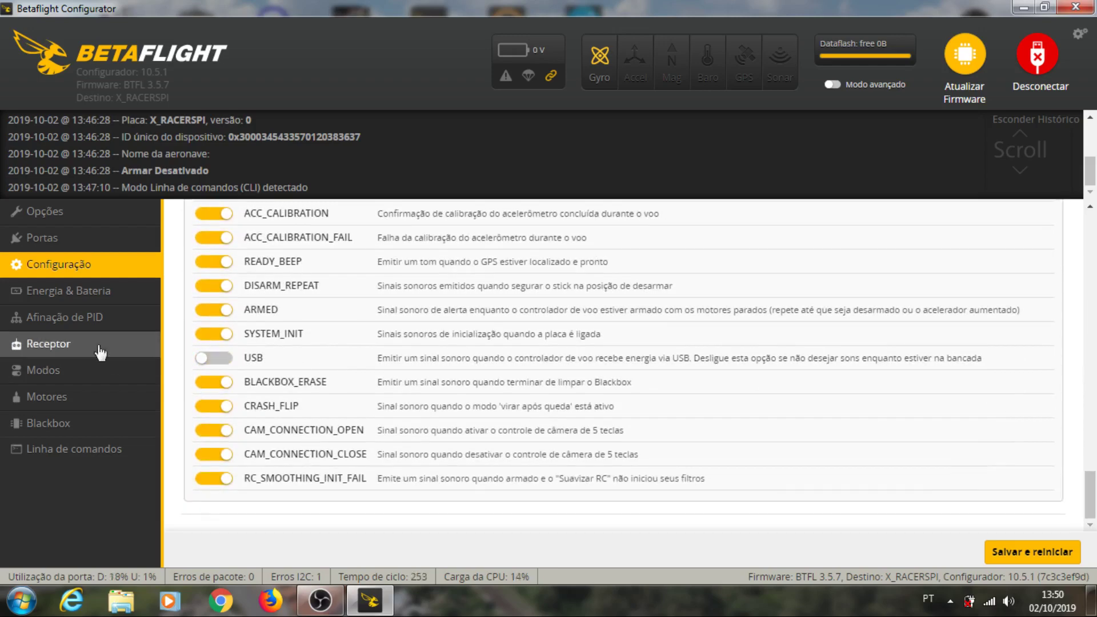
- Review the Energia & Bateria settings and the PID, rate, antigravity and TPA values in Afinação de PID
left_click(70, 290)
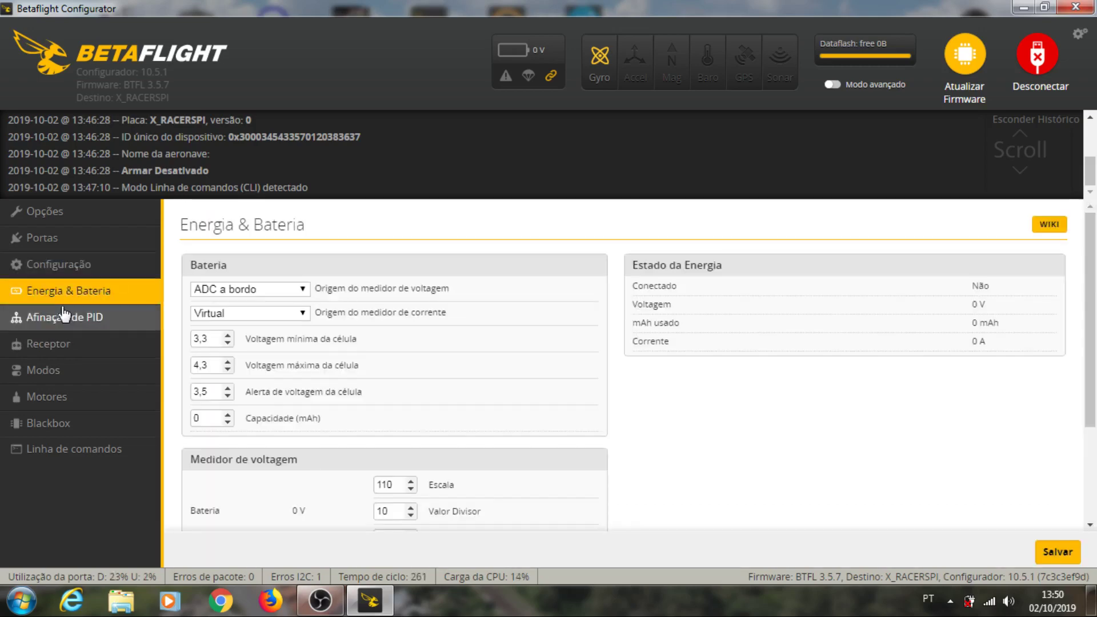
left_click(82, 320)
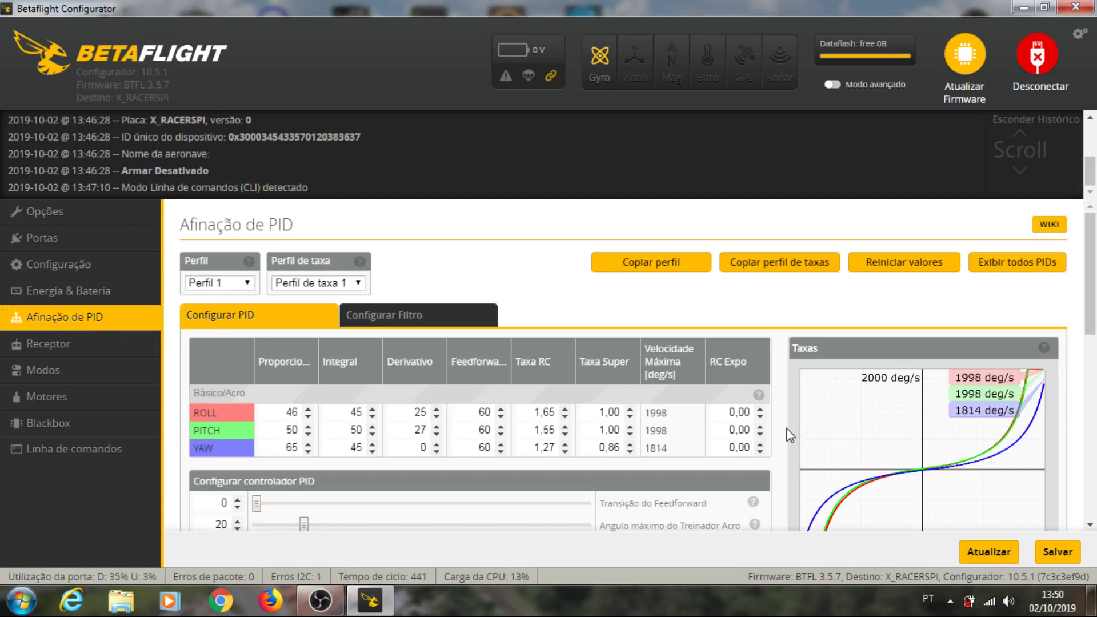
scroll(789, 436, "down", 2)
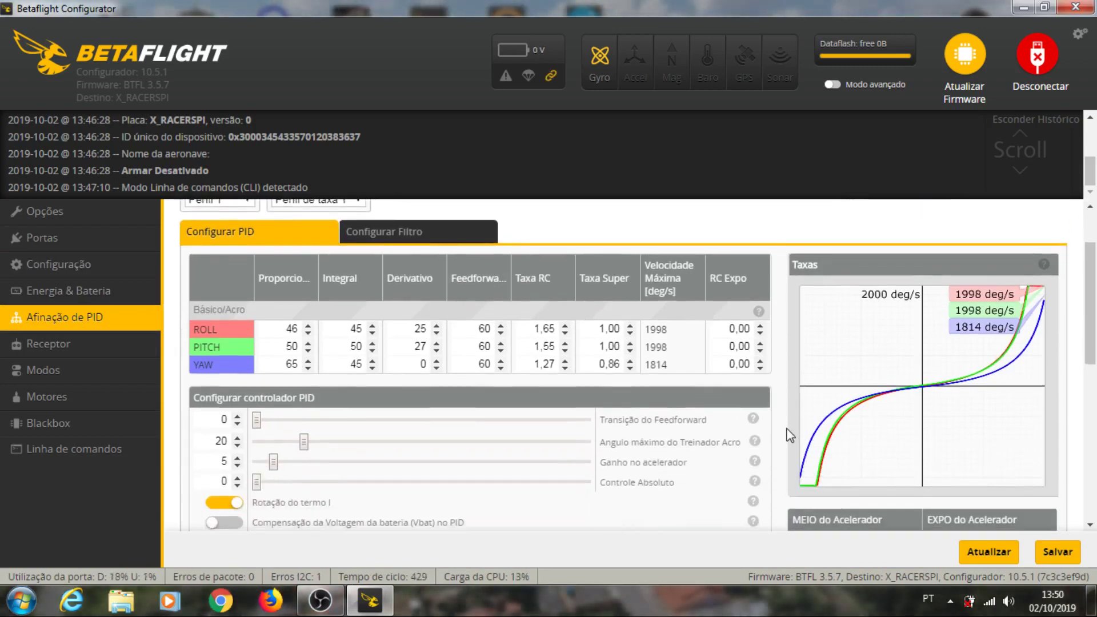
scroll(789, 435, "down", 3)
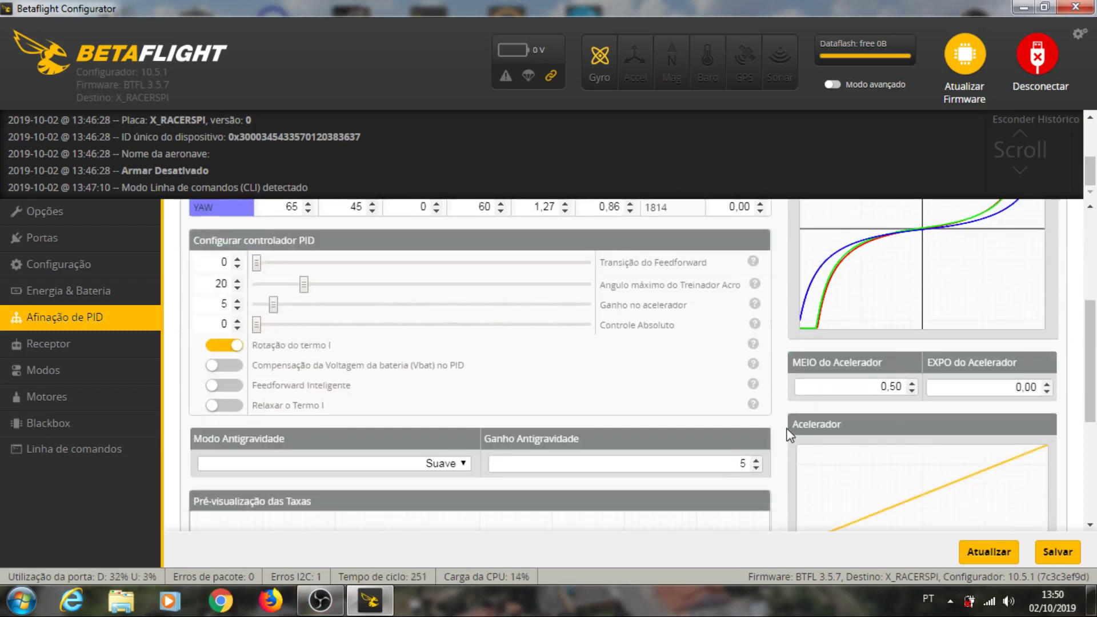
scroll(788, 436, "down", 5)
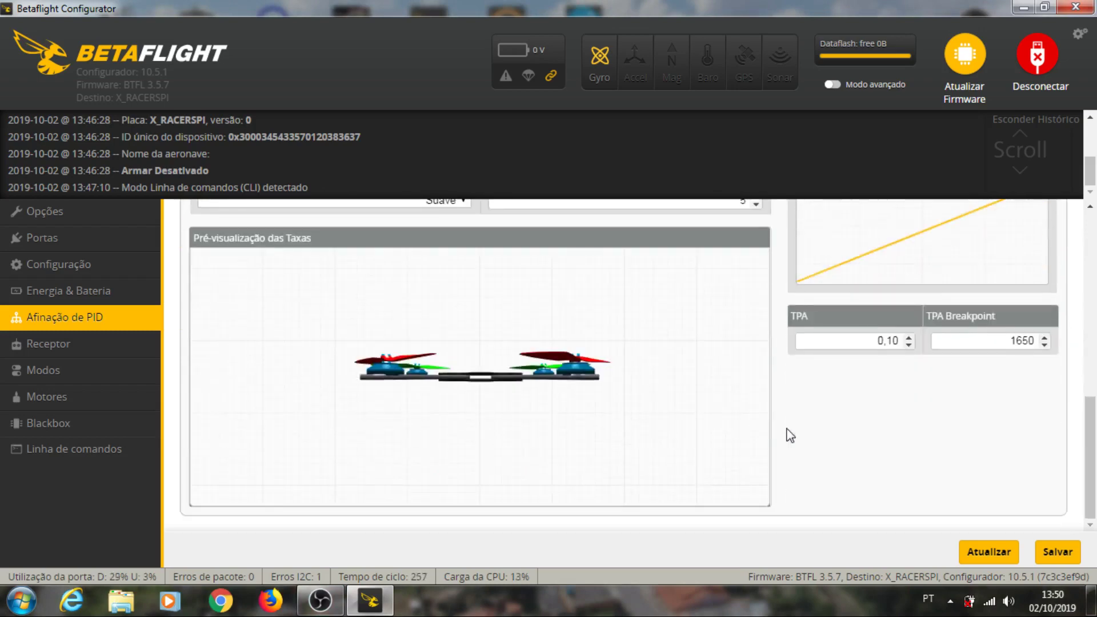
scroll(790, 435, "up", 10)
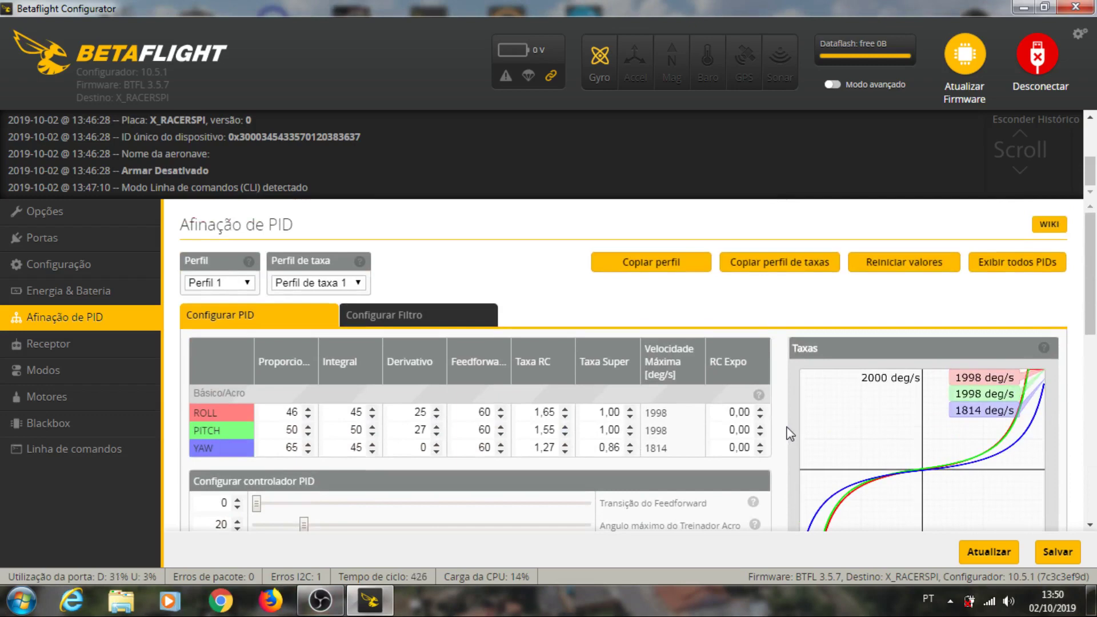
- Review the receiver channels, the ARM, BEEPER and PREARM mode ranges, the motors and the Blackbox settings
left_click(84, 357)
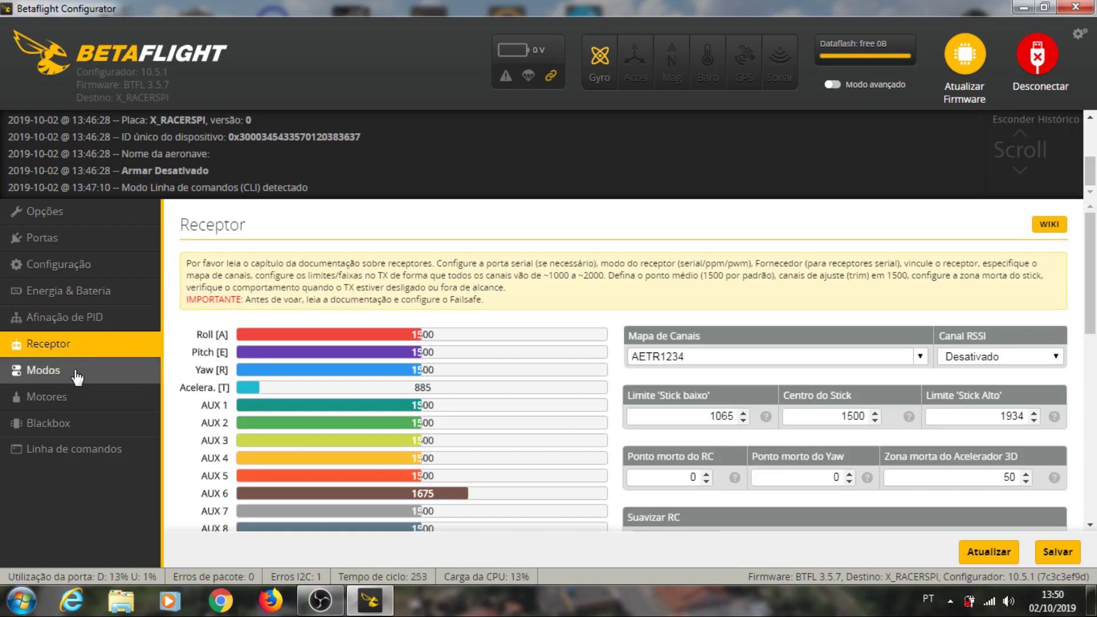
left_click(75, 370)
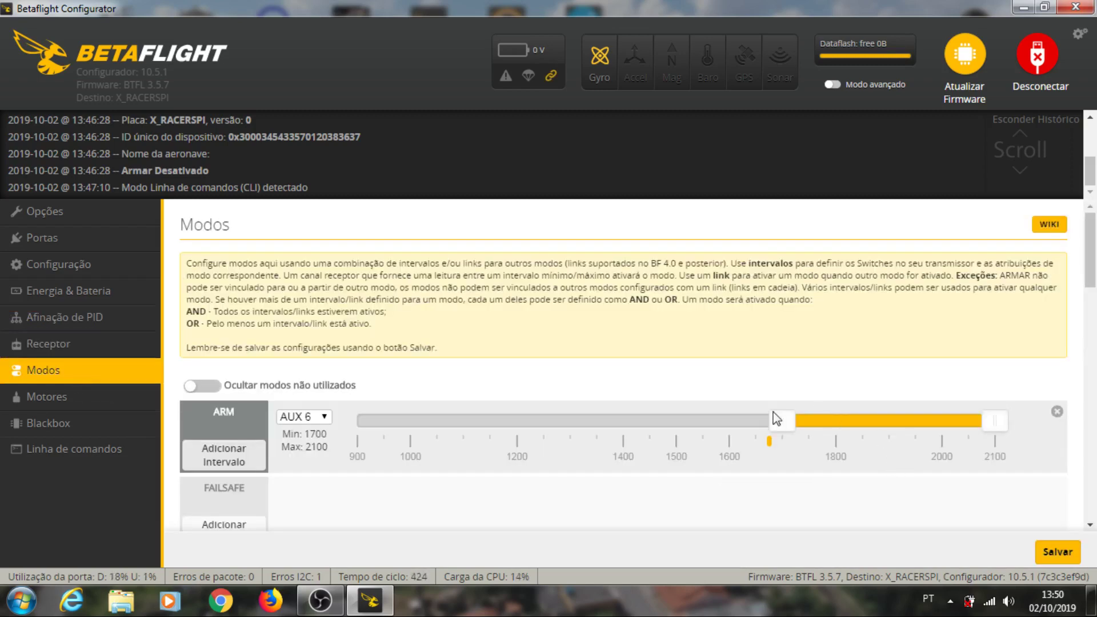
scroll(774, 416, "down", 2)
scroll(517, 377, "down", 10)
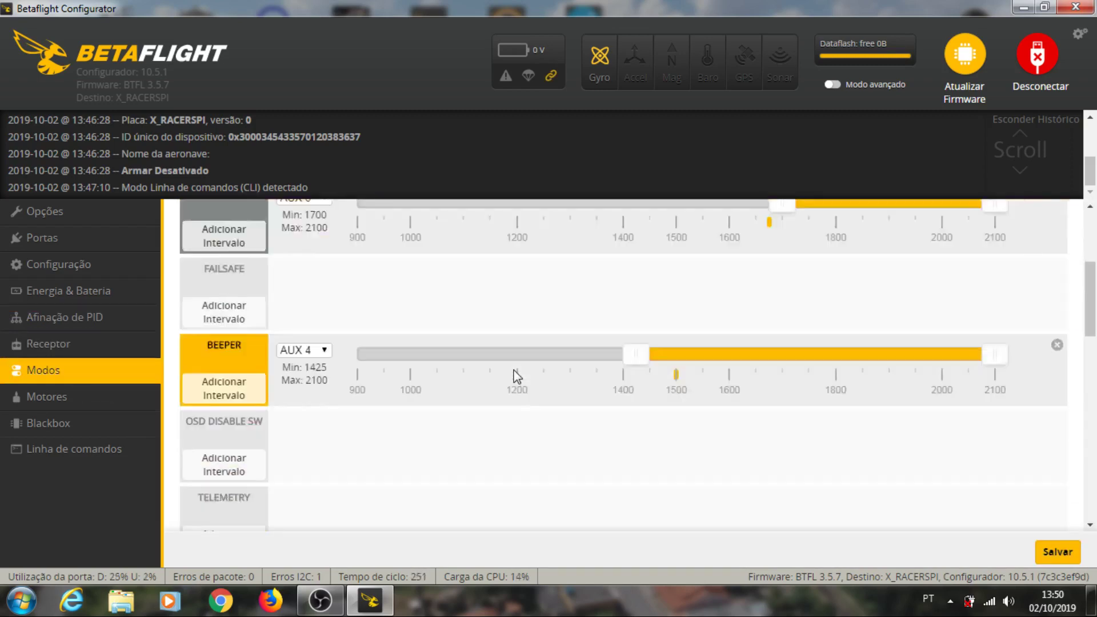
scroll(463, 301, "down", 4)
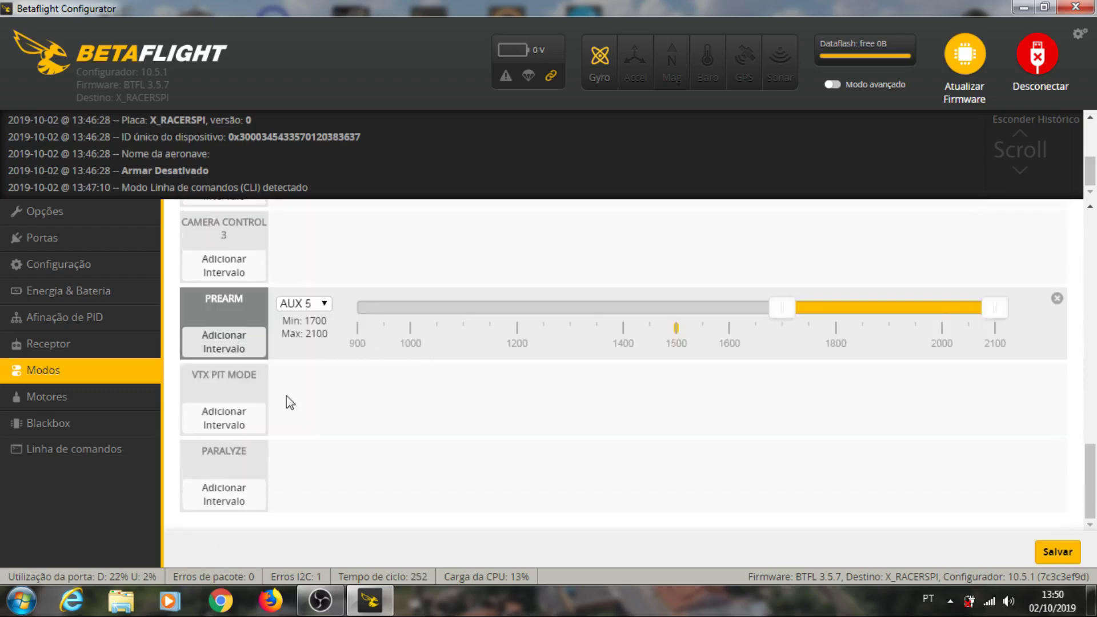
left_click(94, 406)
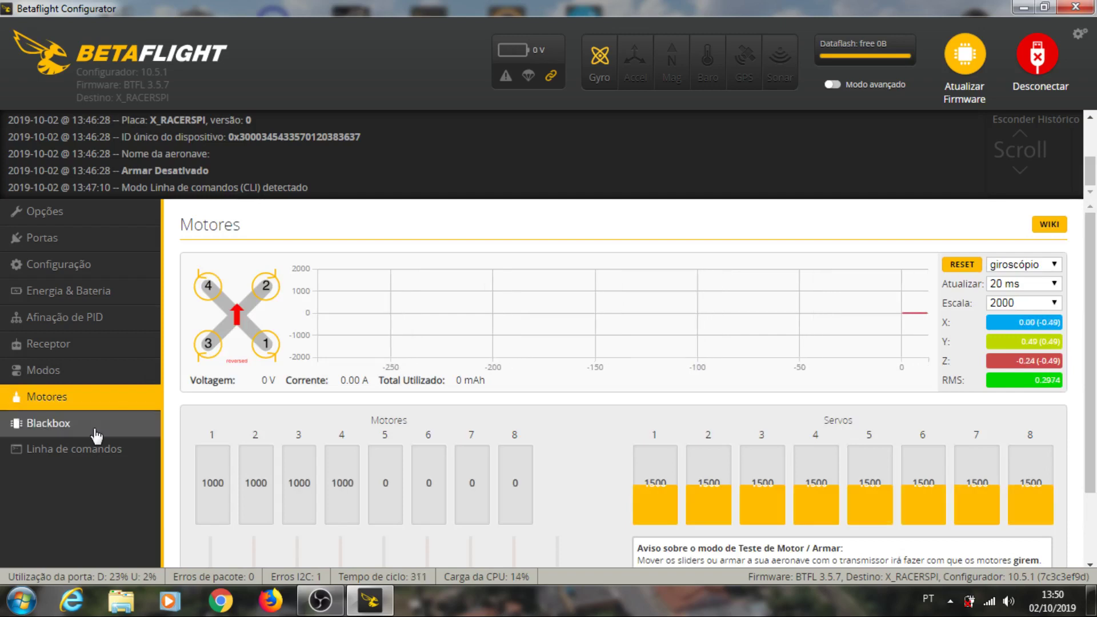
left_click(89, 433)
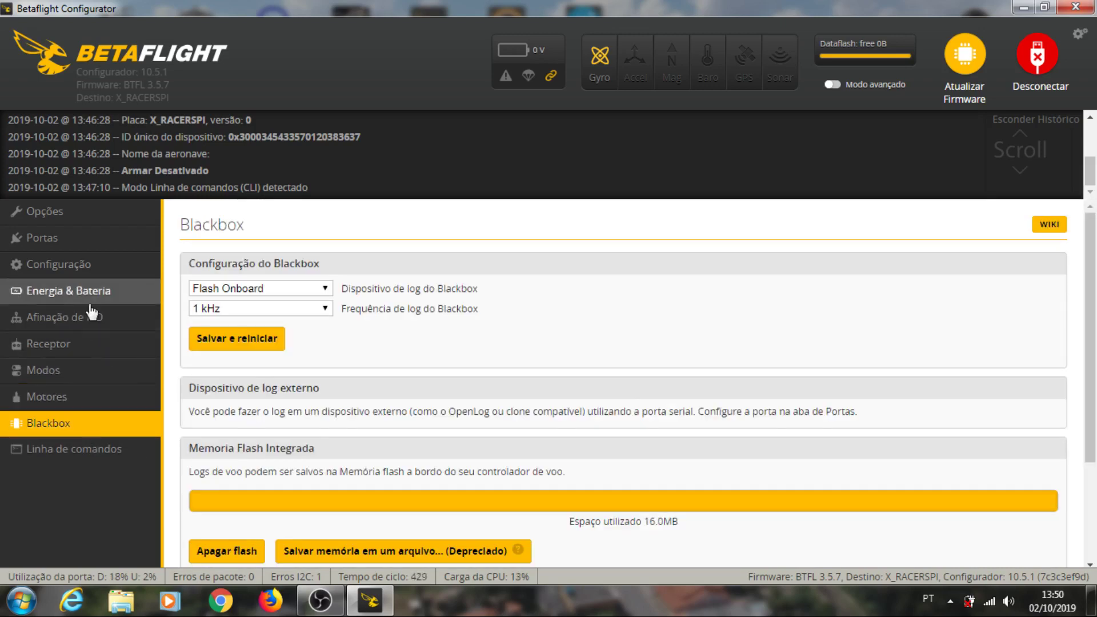
- Back up the board settings as a JSON file in the aeros e Drones folder, with "Xracerspi beta 357" in its name
left_click(78, 214)
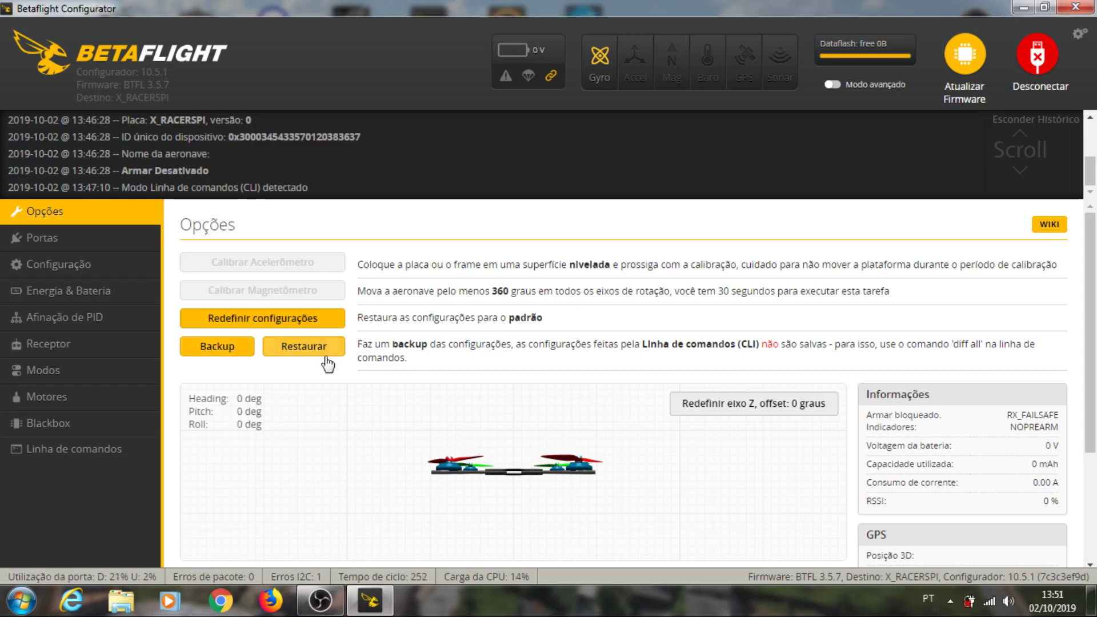
left_click(233, 347)
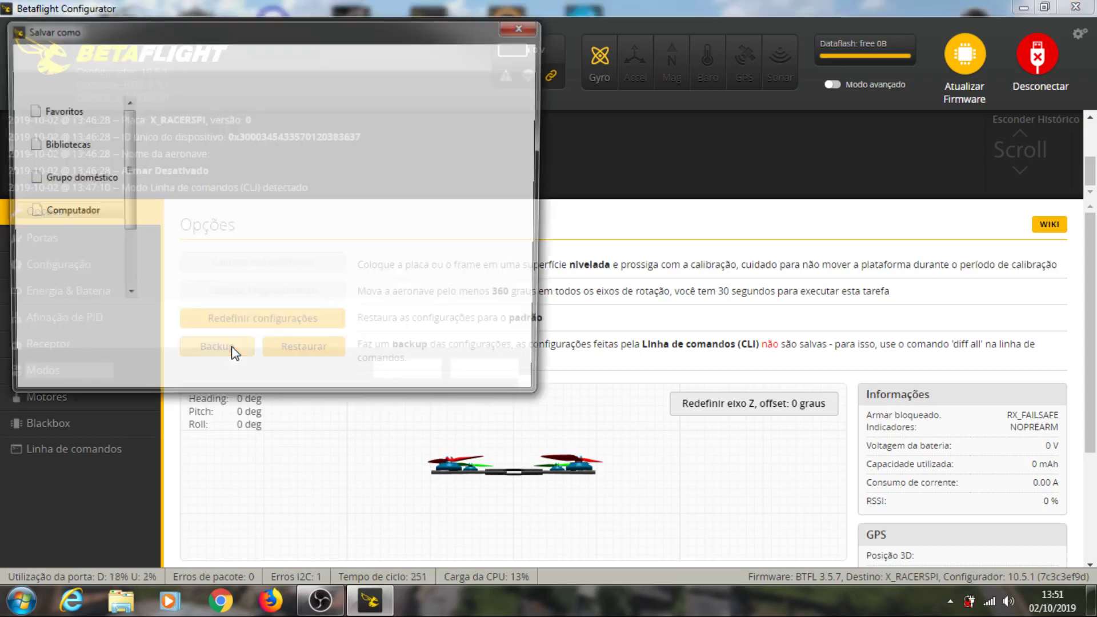
left_click_drag(287, 39, 451, 102)
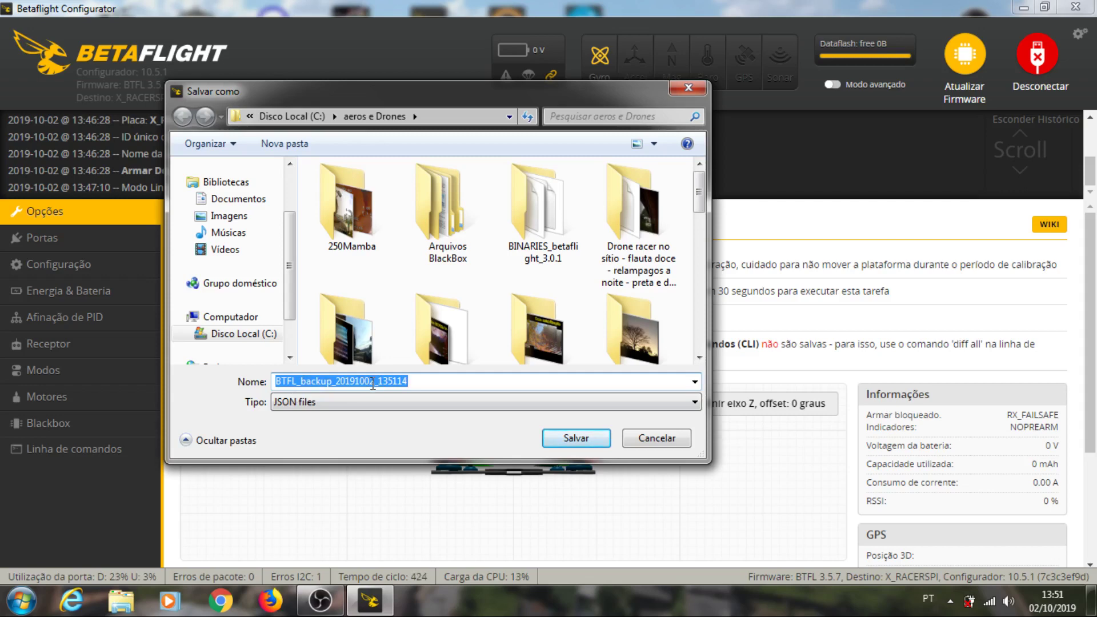
left_click(458, 385)
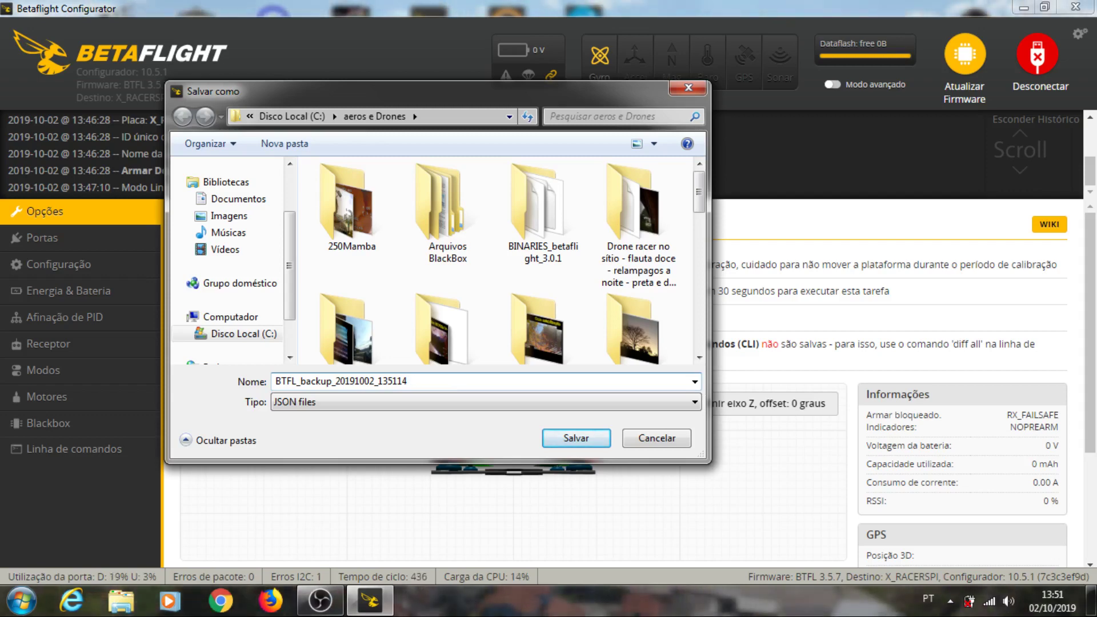
type("Xracerspi beta 357")
left_click(580, 442)
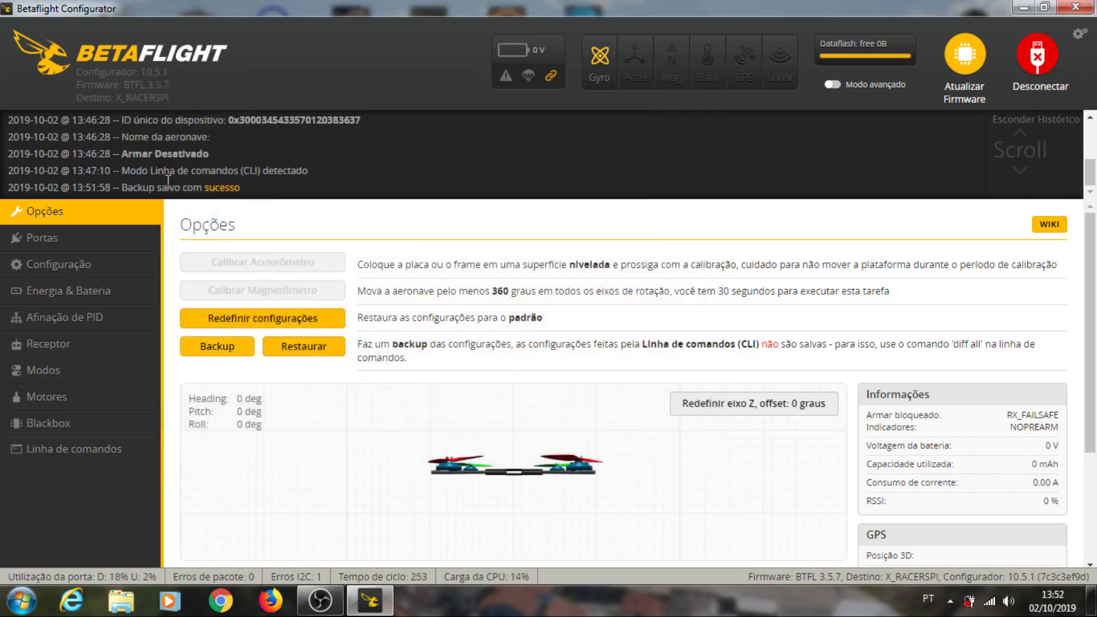
- Check the board's installed firmware by running the version command in Linha de comandos
left_click_drag(241, 189, 116, 190)
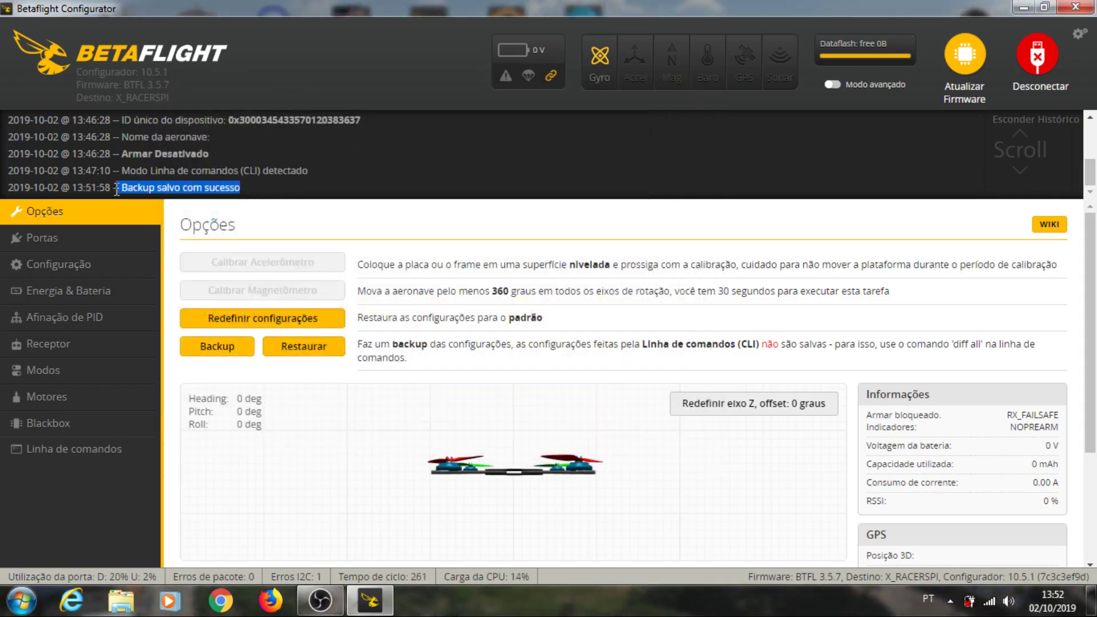
left_click(52, 449)
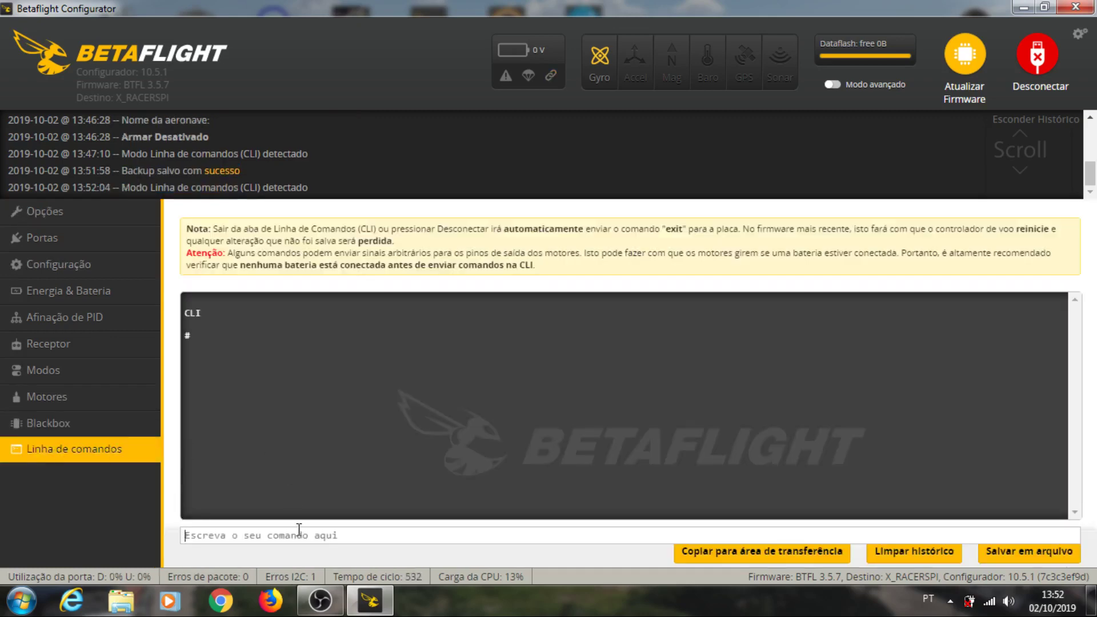
type("version")
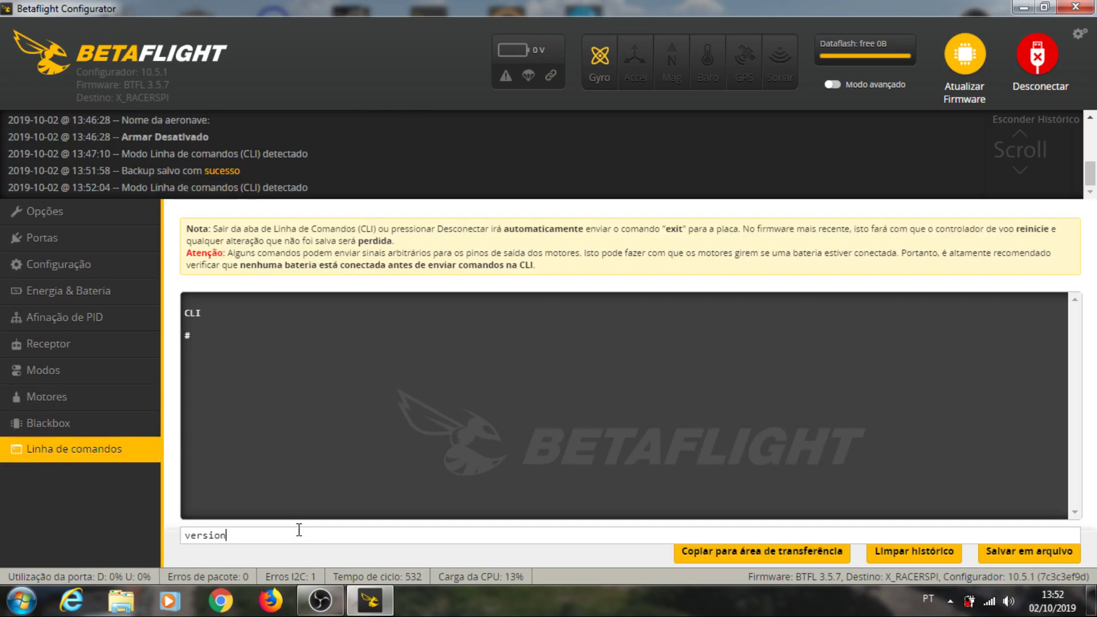
key("Return")
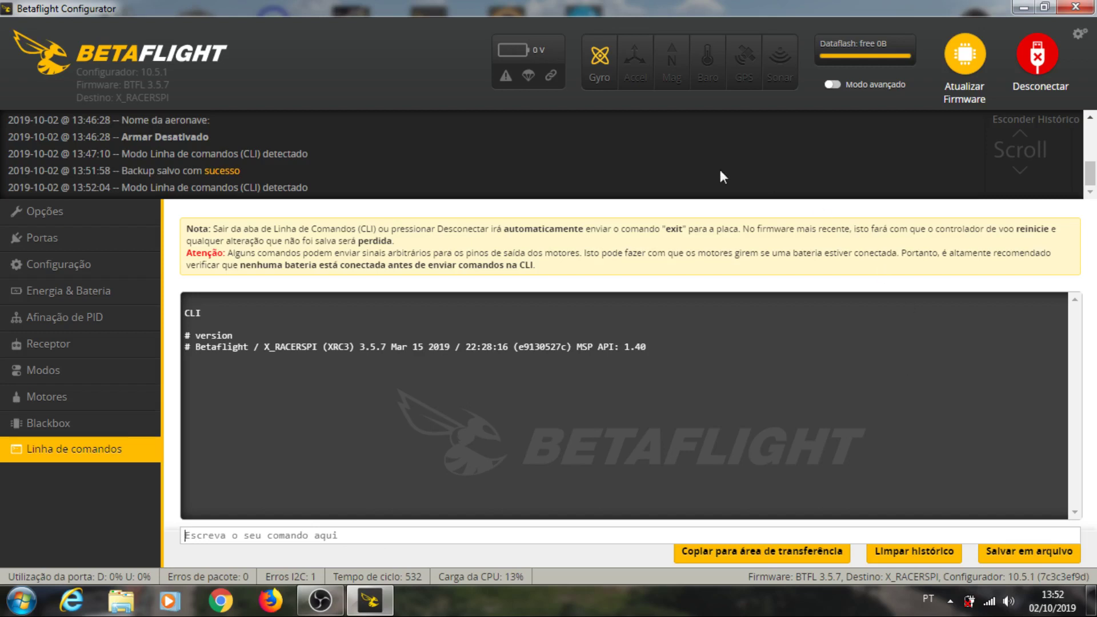
- Disconnect the board, close Betaflight Configurator and open Emuflight Configurator
left_click(1043, 56)
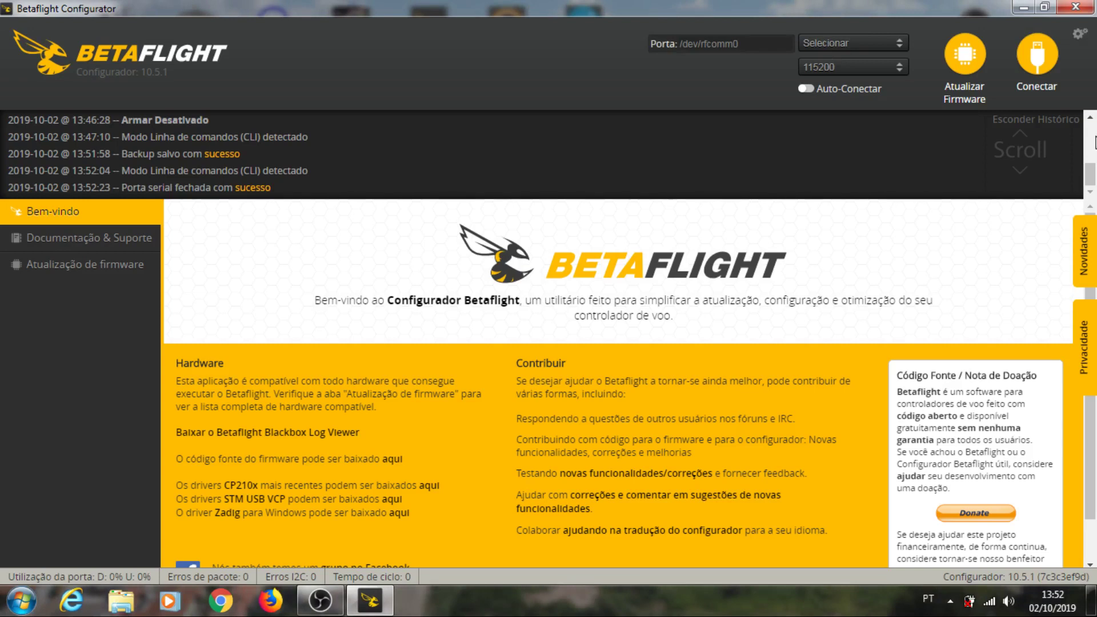
left_click(1076, 7)
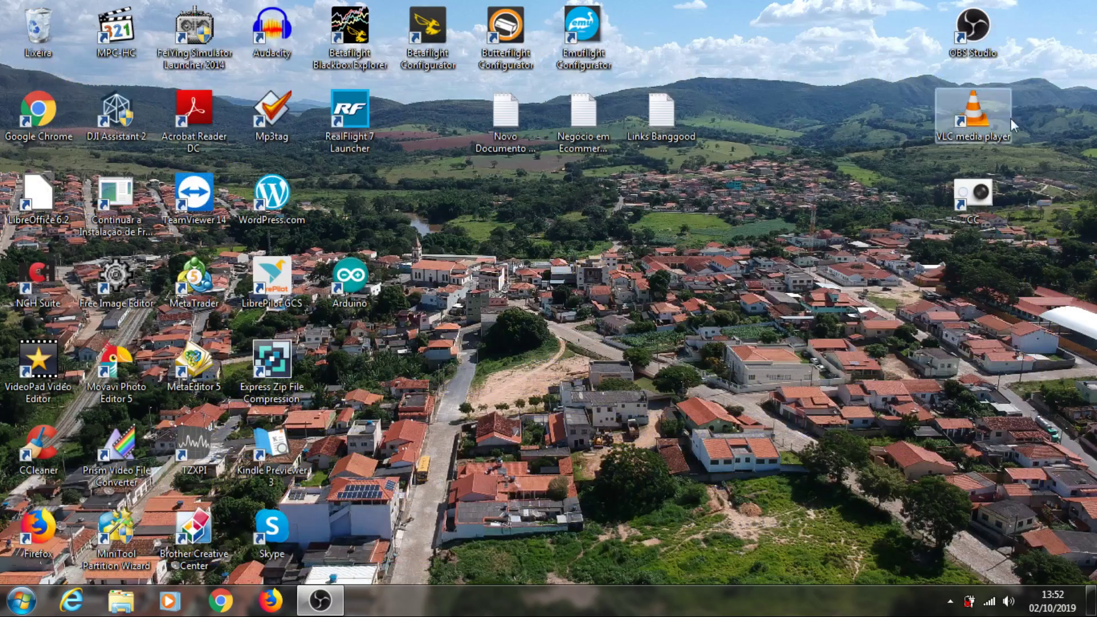
double_click(594, 23)
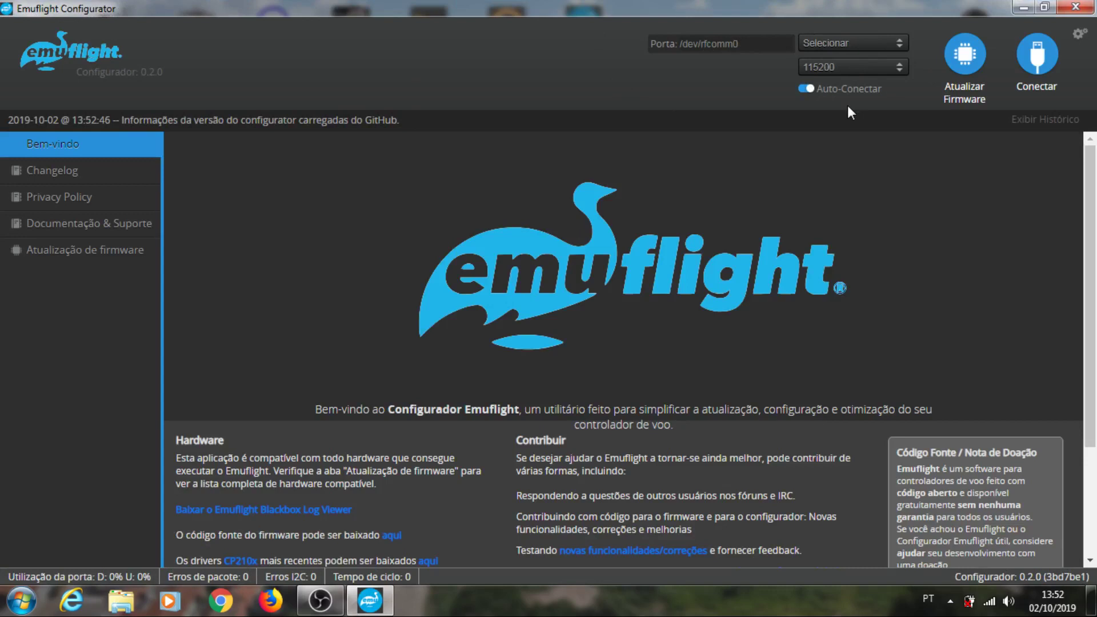
- Connect the board with Auto-Conectar enabled, dismiss the firmware notice and run the version command in the CLI
left_click(807, 89)
left_click(812, 99)
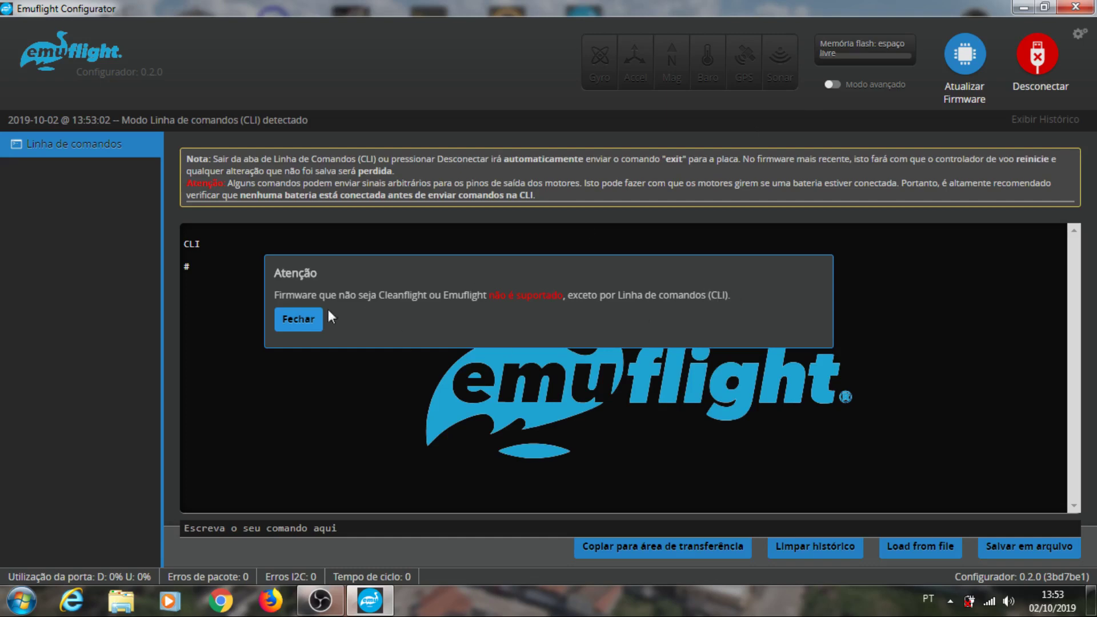
left_click(298, 320)
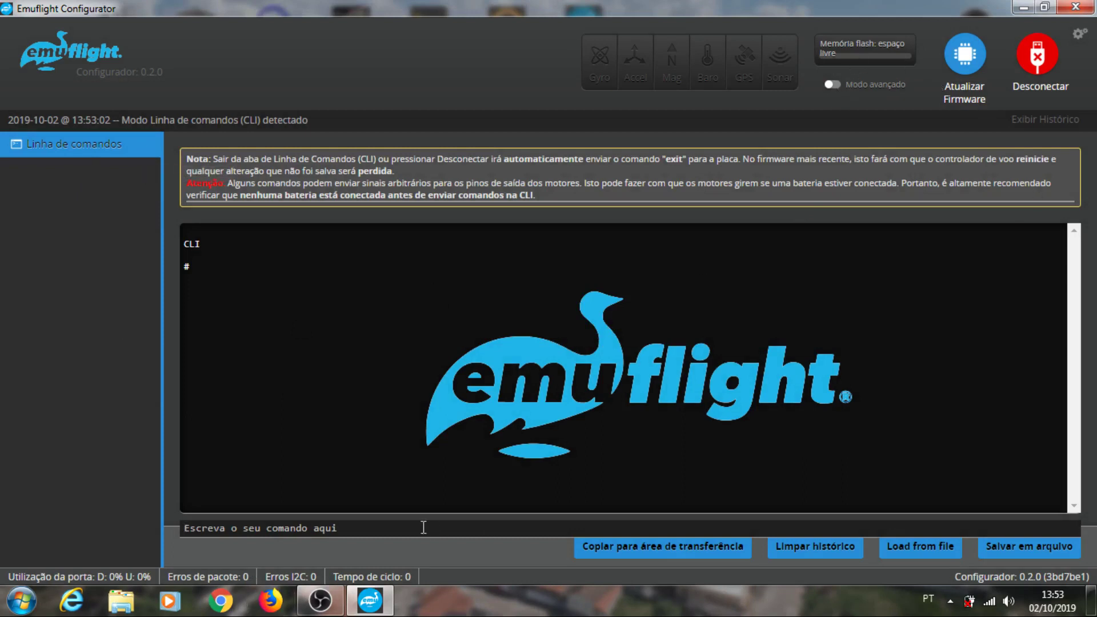
type("version")
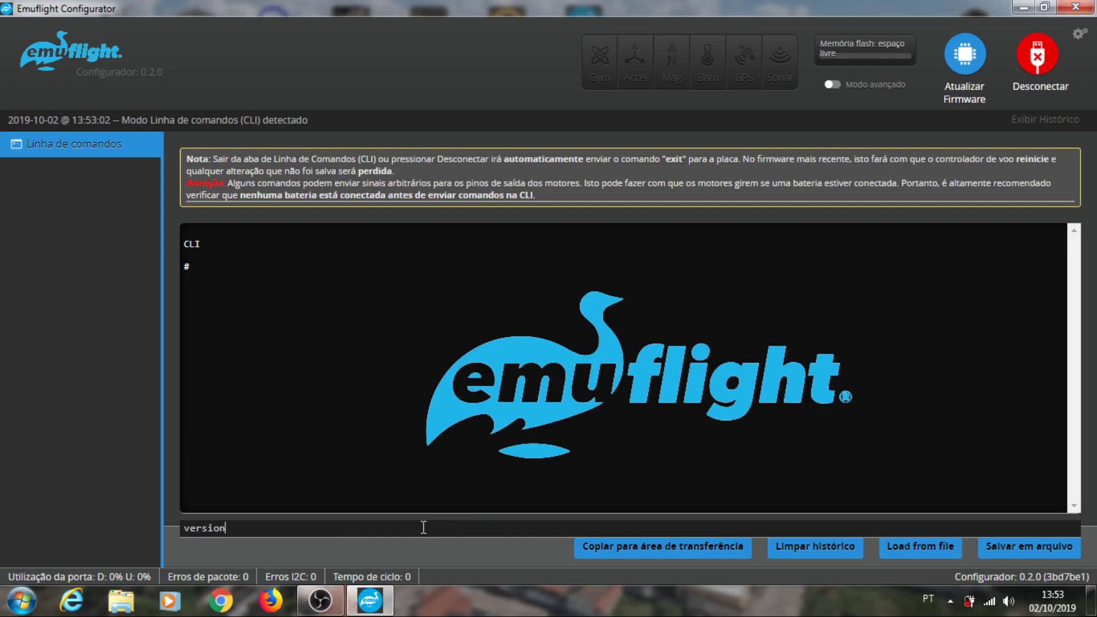
key("Return")
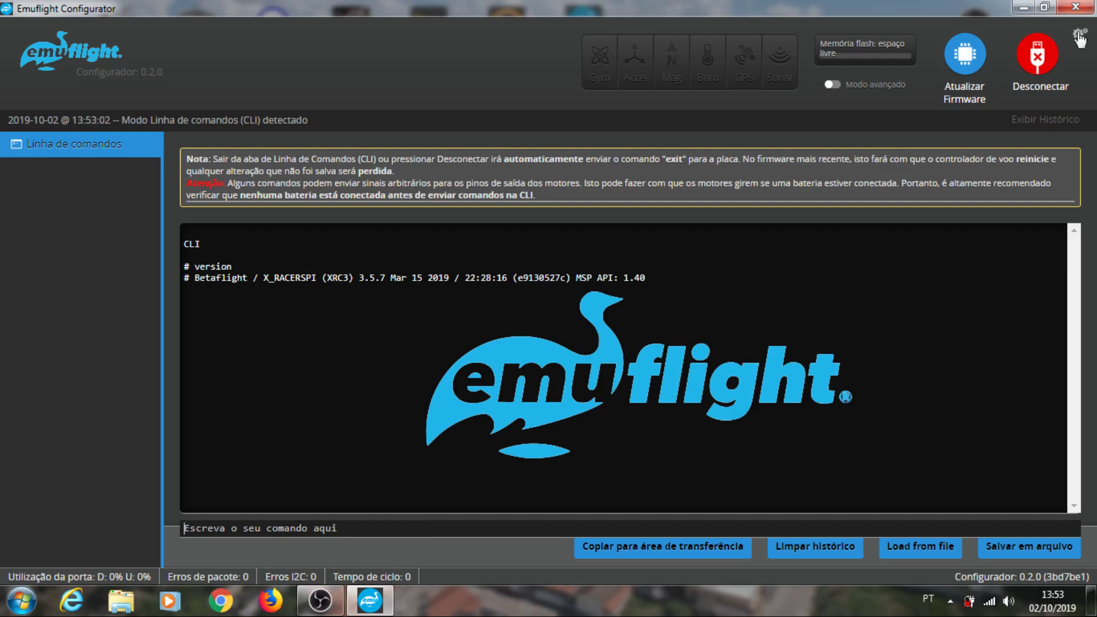
left_click(1039, 59)
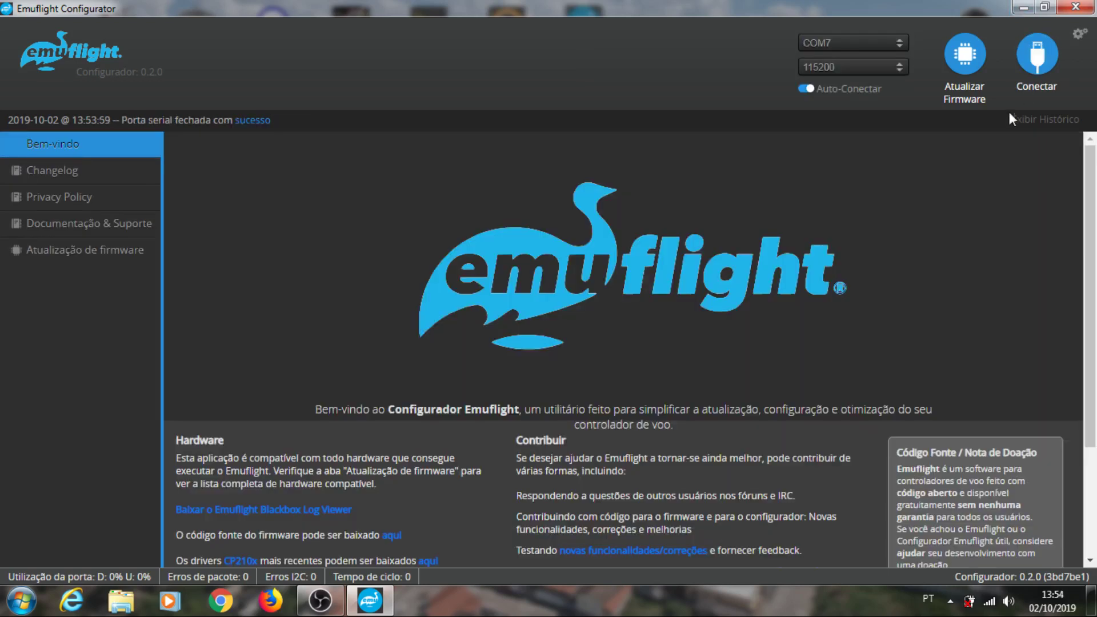
left_click(972, 59)
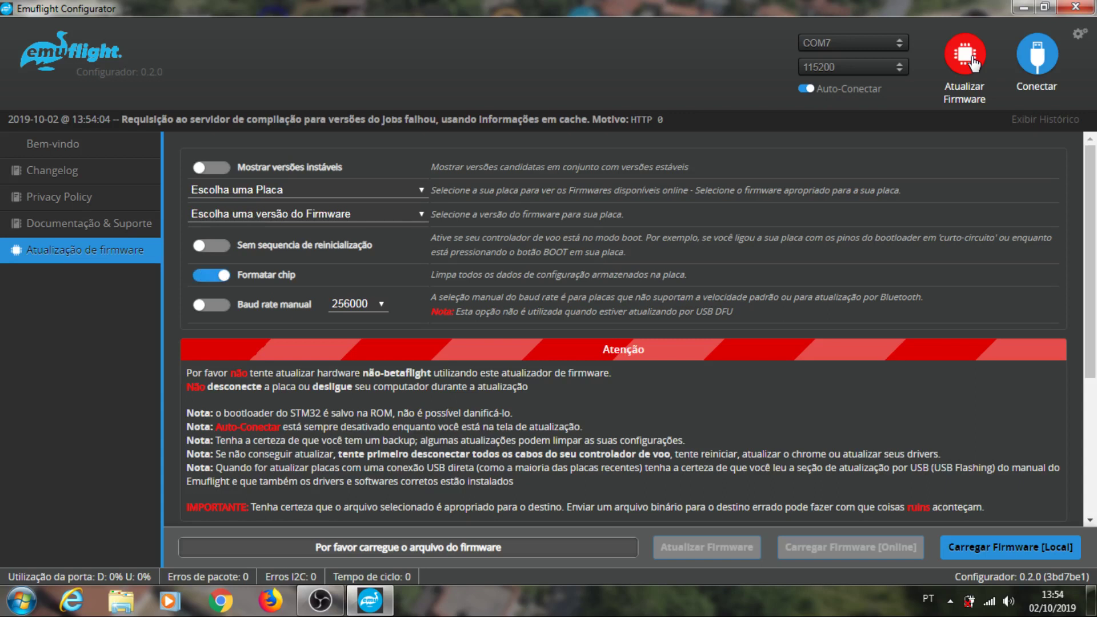
left_click(423, 190)
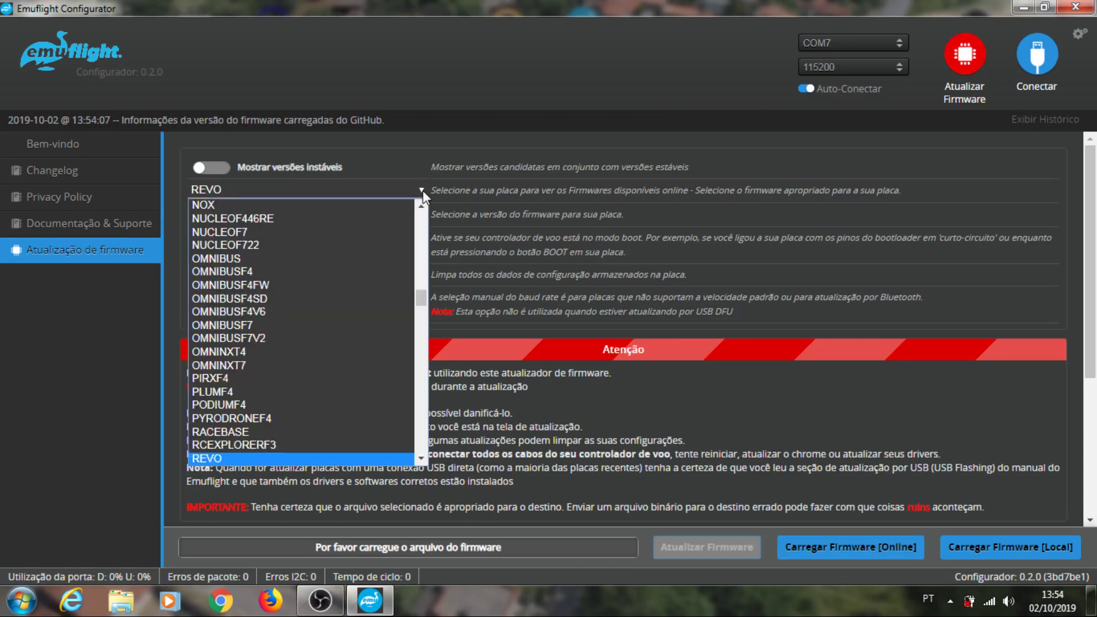
key("x")
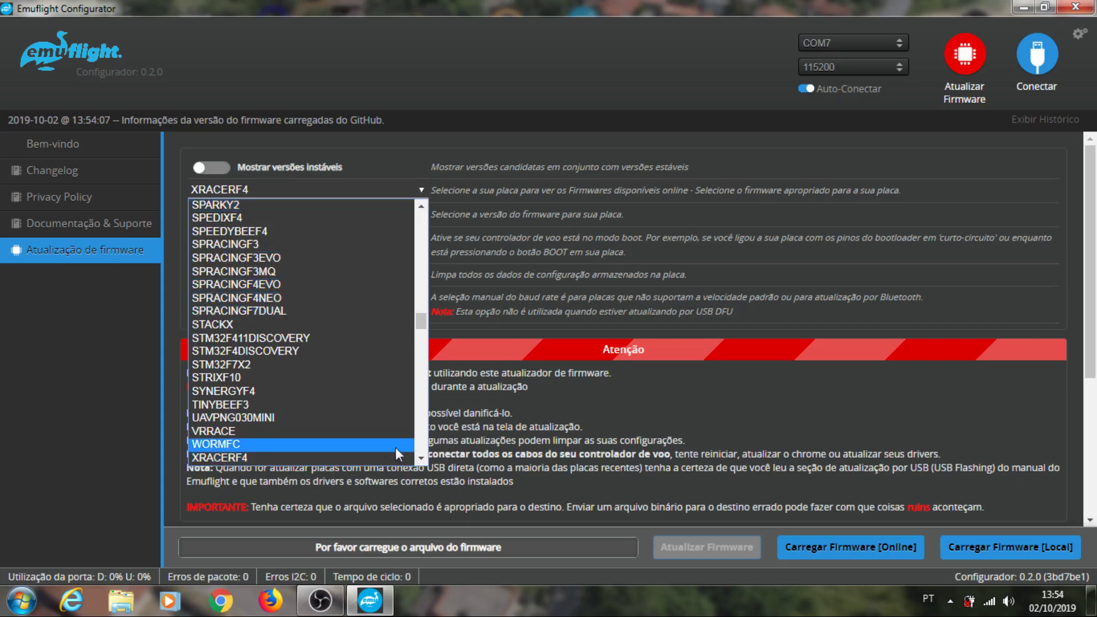
left_click(420, 460)
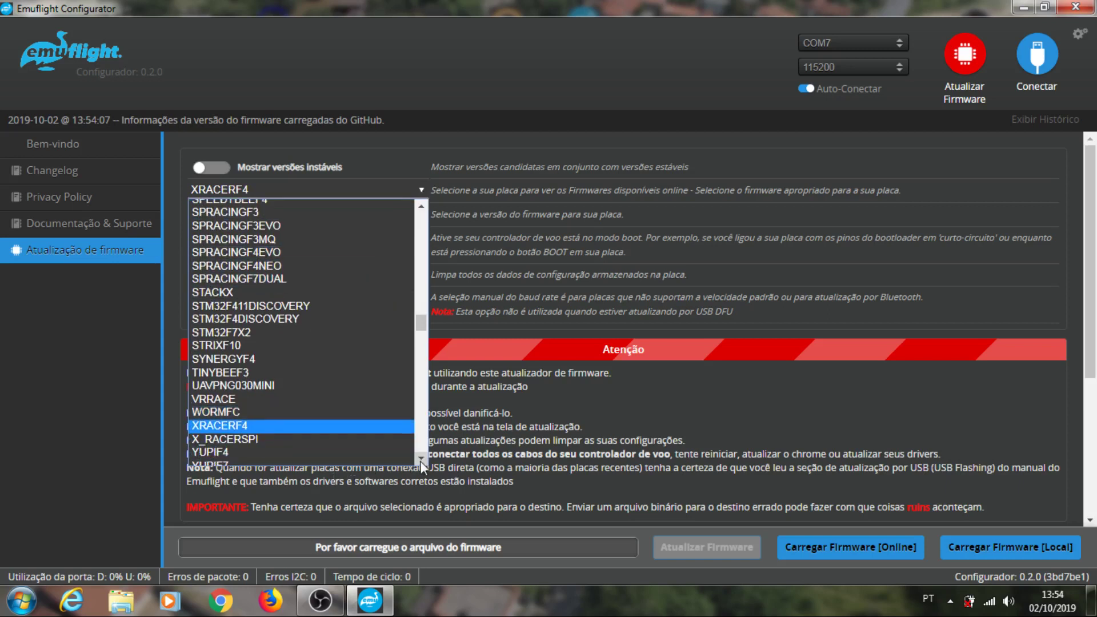
left_click(252, 440)
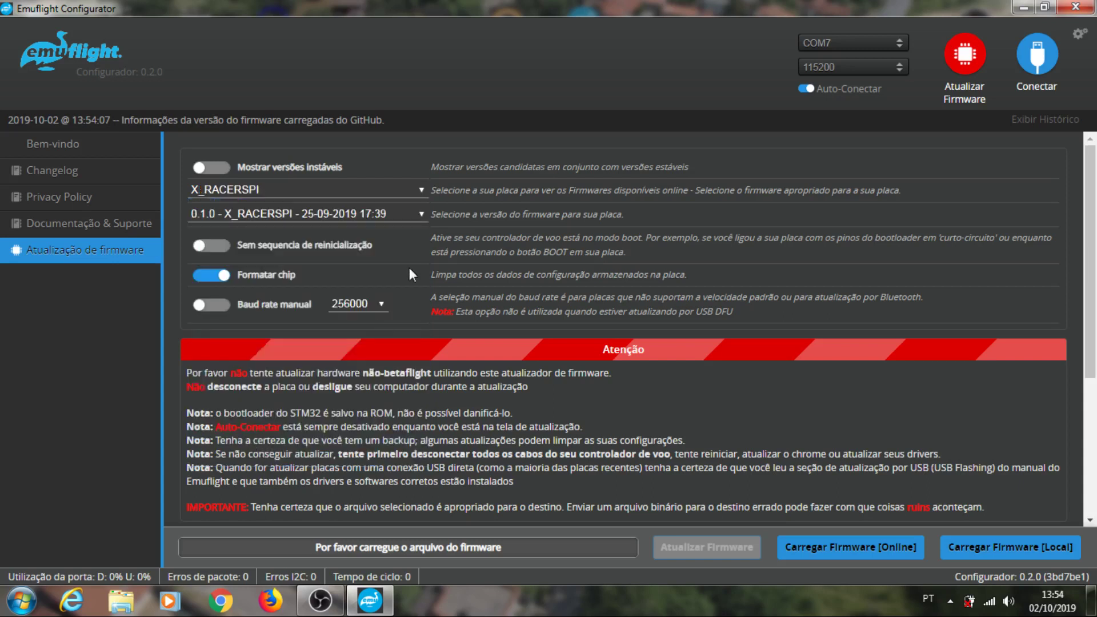
left_click(424, 216)
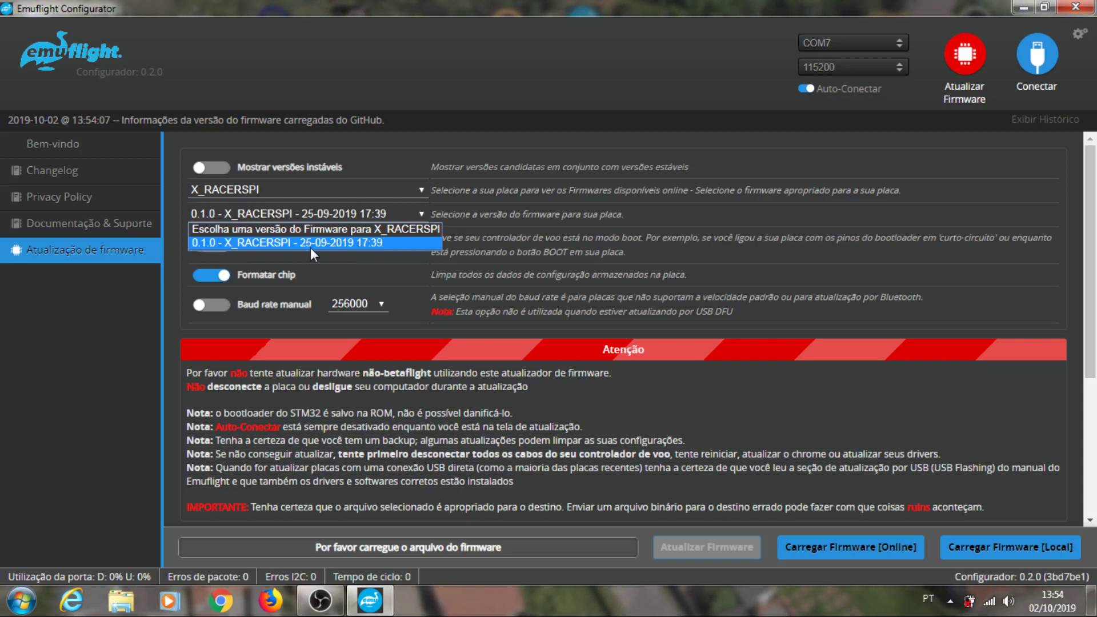
left_click(361, 246)
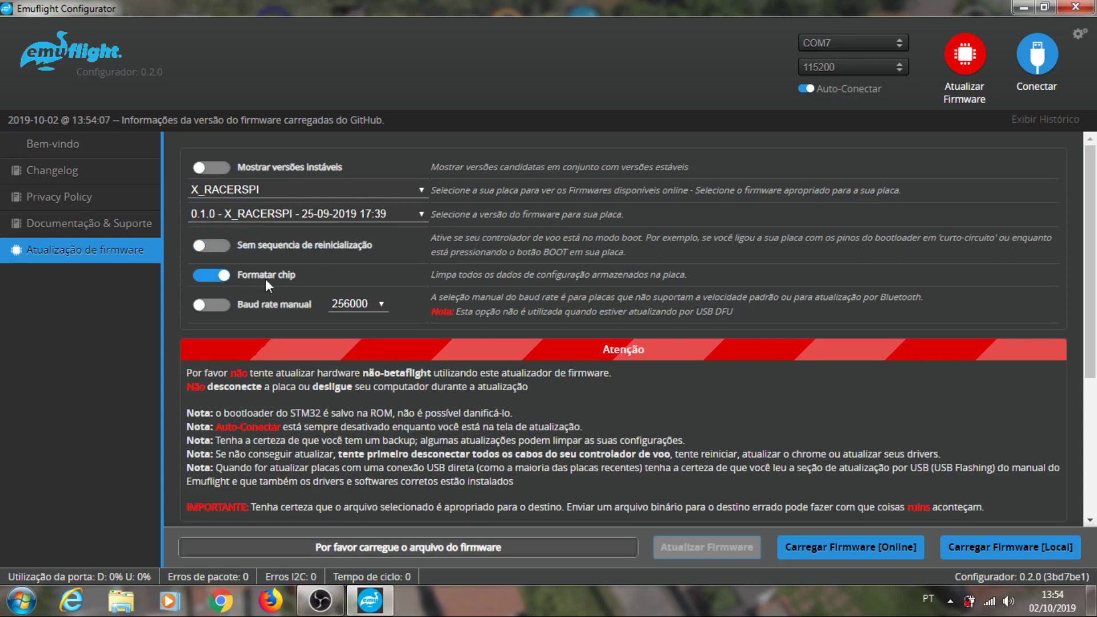
left_click(211, 276)
left_click(226, 278)
left_click(228, 282)
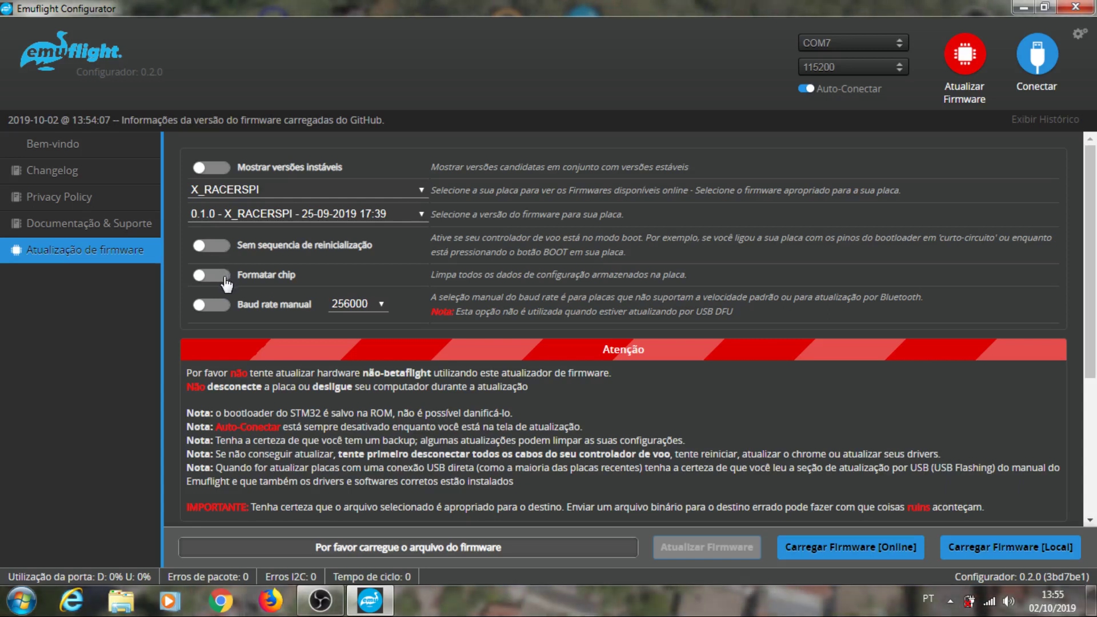
left_click(227, 283)
- Load the selected X_RACERSPI 0.1.0 firmware online and flash it to the board with Formatar chip enabled
left_click(833, 546)
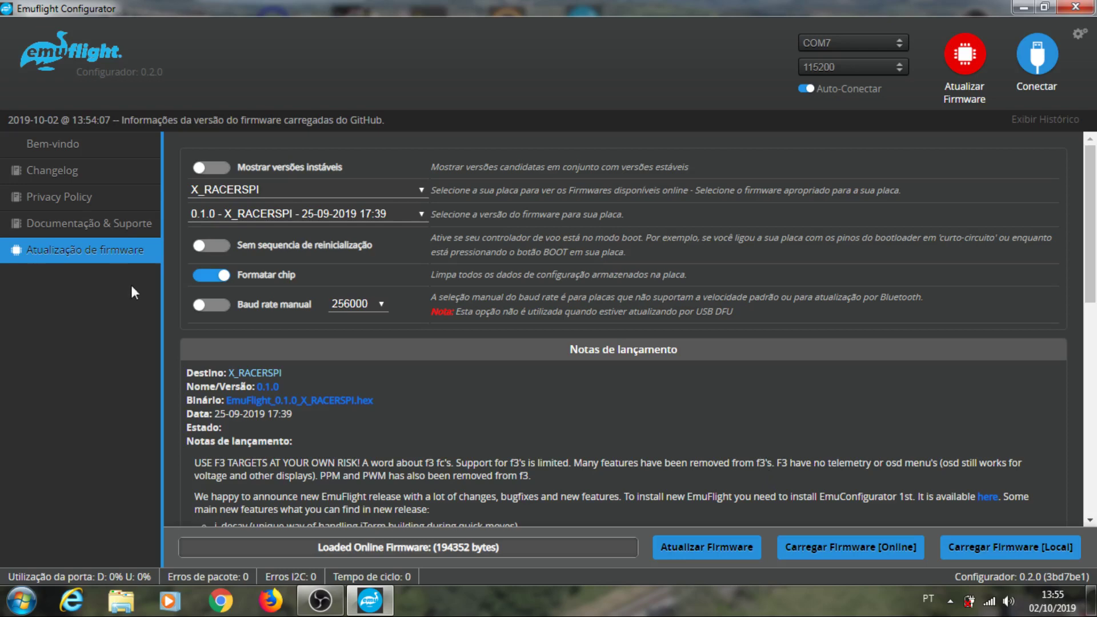
left_click(736, 552)
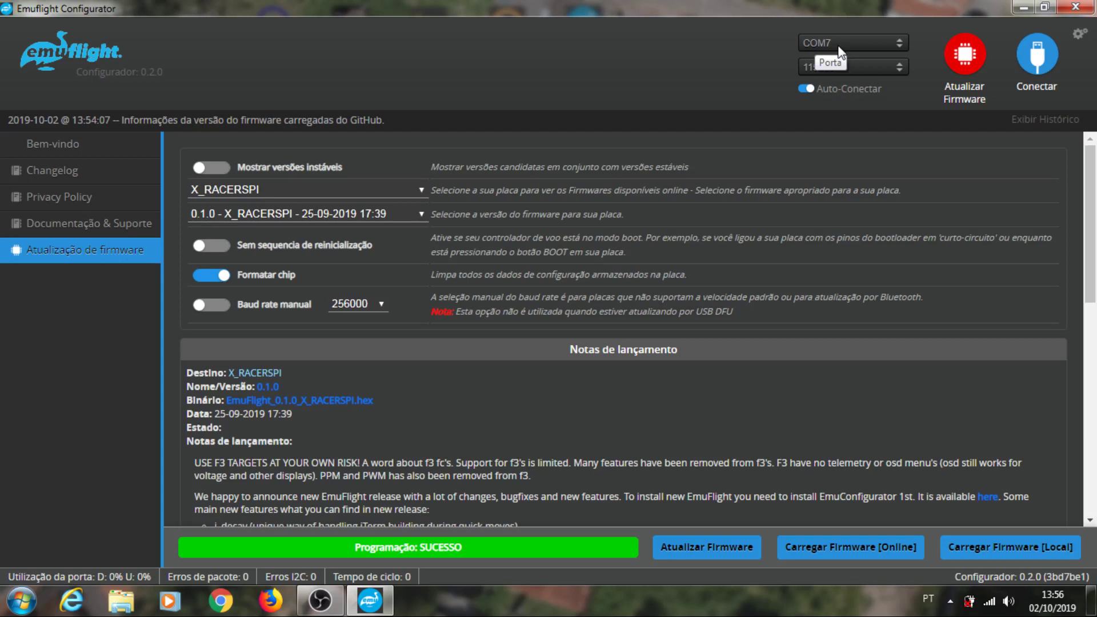
- Connect to the flashed board, reconnect once and look over its Opções page
left_click(1038, 58)
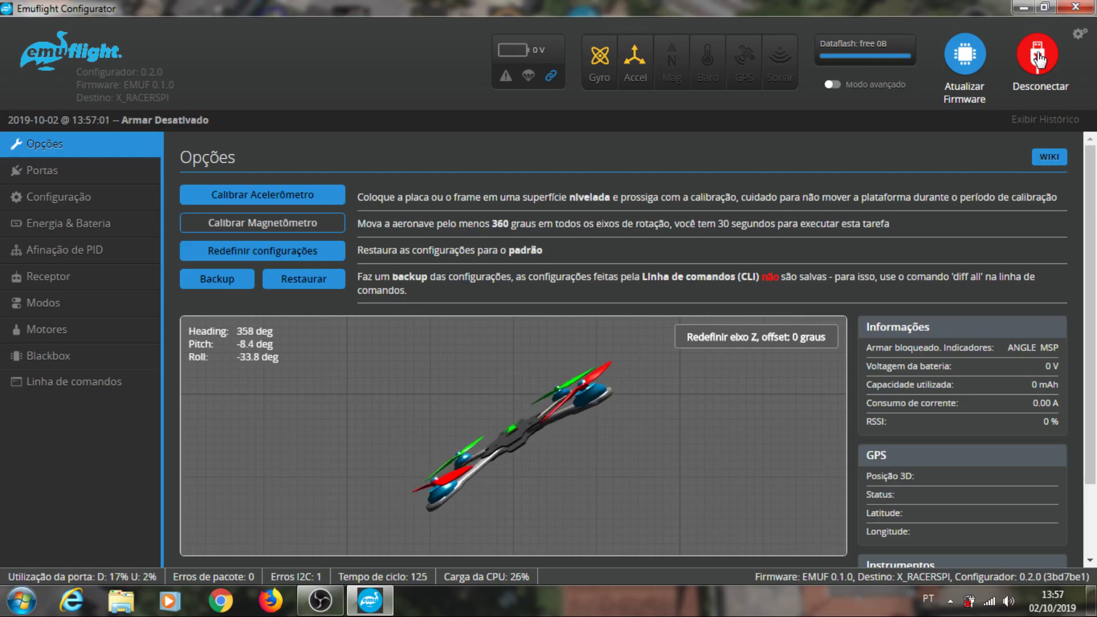
left_click(1038, 59)
left_click(1038, 59)
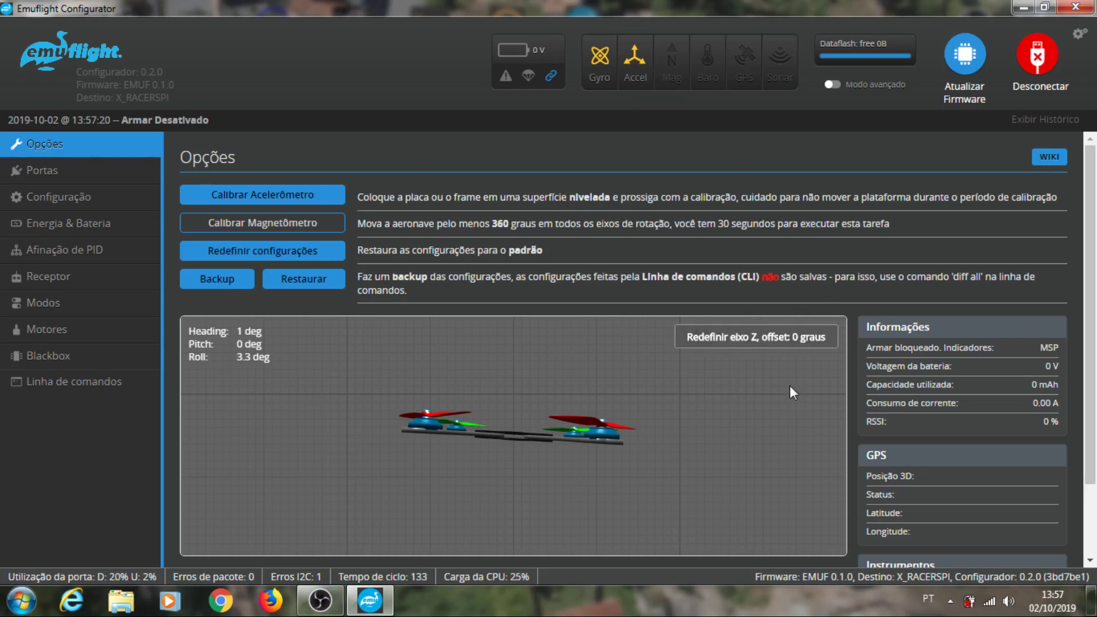
scroll(791, 389, "down", 2)
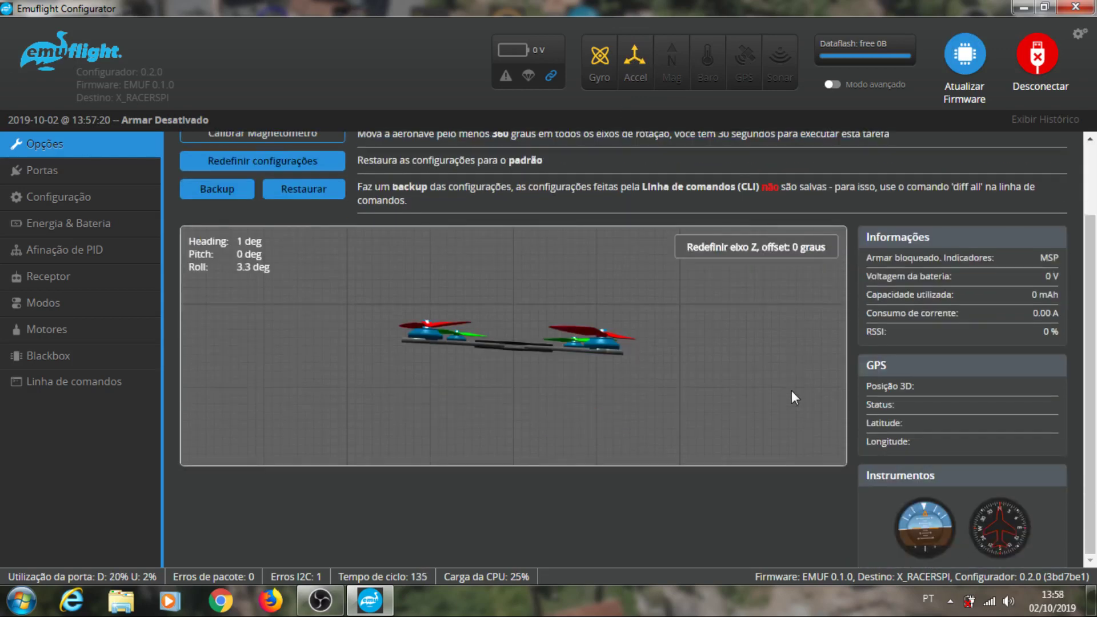
scroll(792, 390, "up", 2)
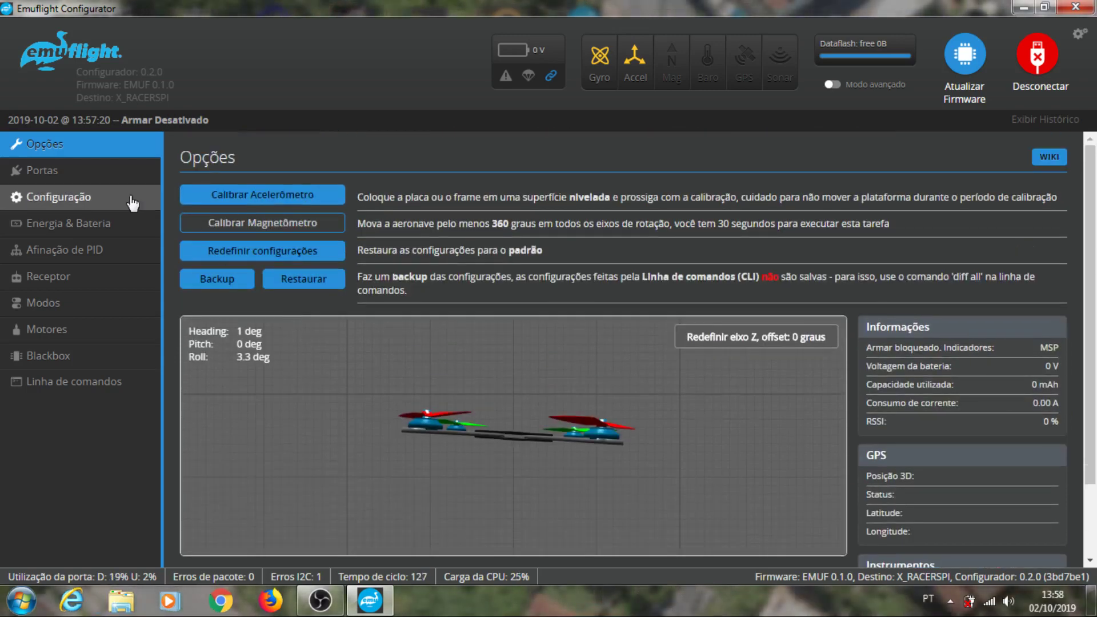
- Enable Serial Rx on UART3 in Portas, save and reboot the board, and recheck the port settings
left_click(52, 171)
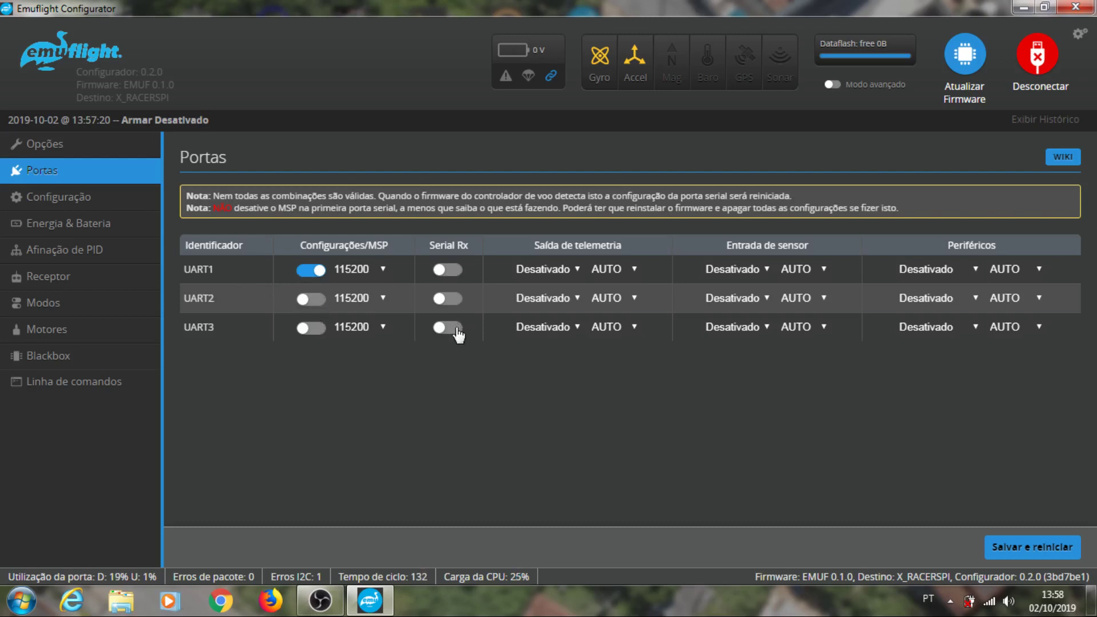
left_click(456, 331)
left_click(1036, 549)
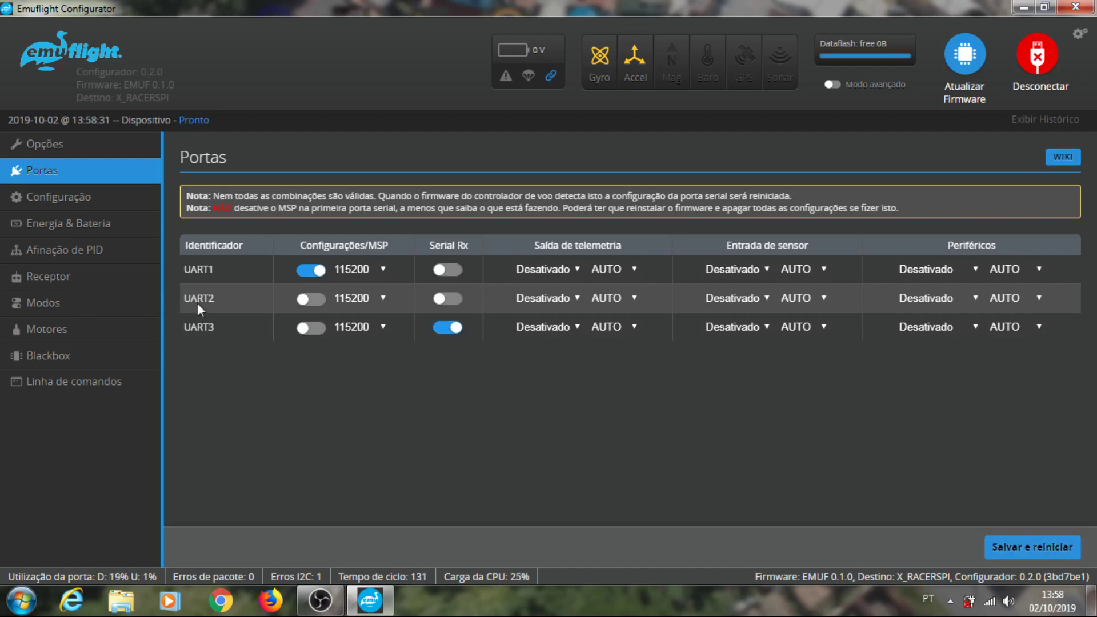
left_click(67, 143)
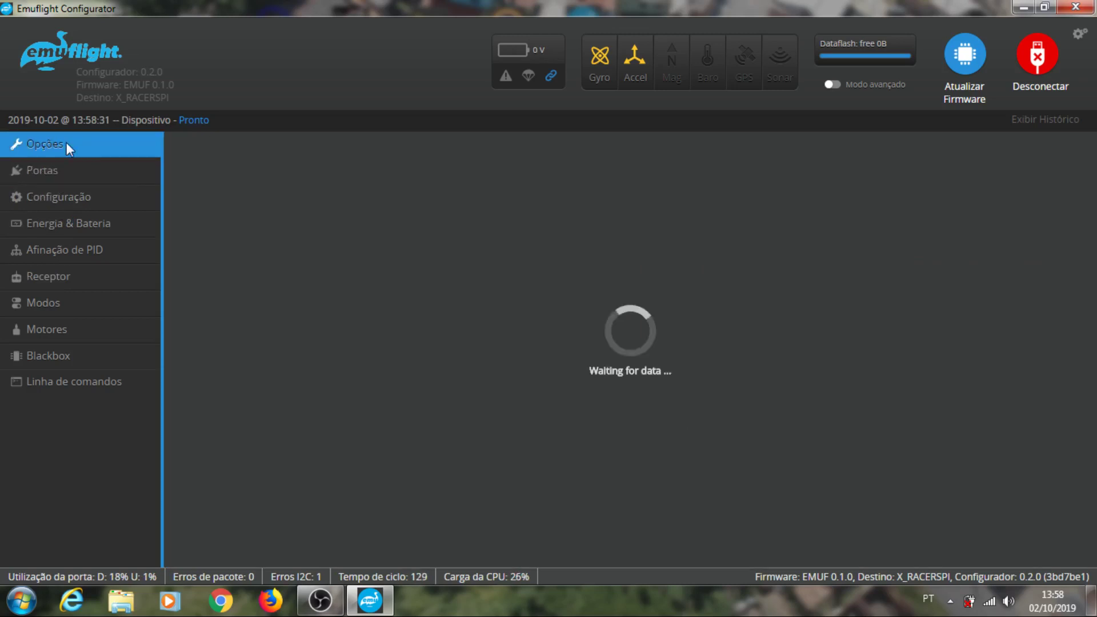
left_click(64, 171)
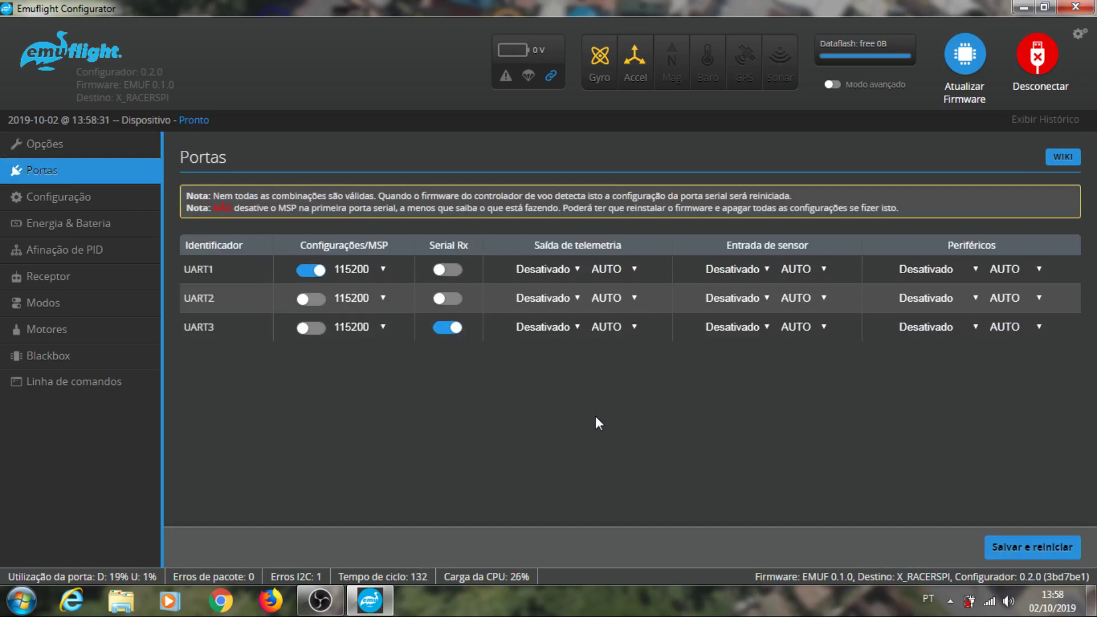
- Set the ESC/motor protocol to MULTISHOT and turn on reversed motor direction in Configuração
left_click(64, 203)
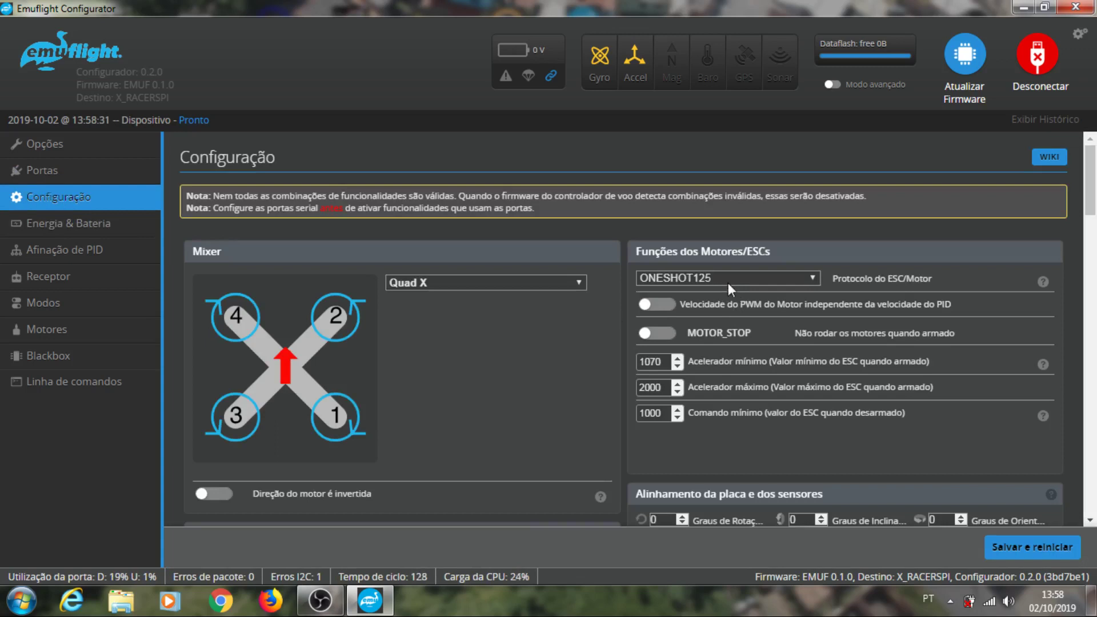
left_click(817, 279)
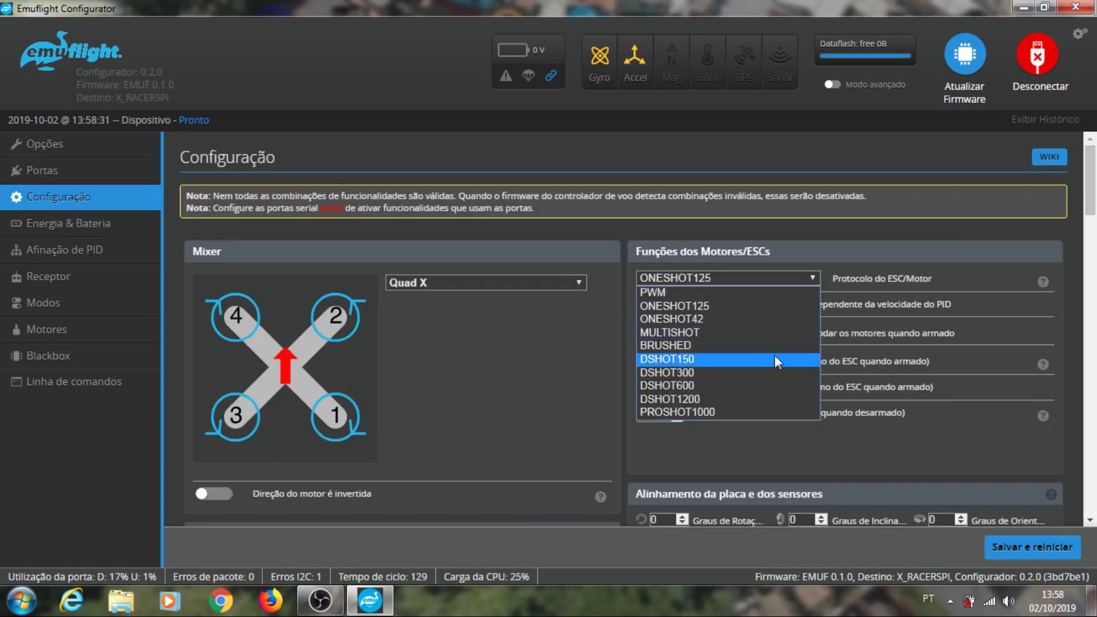
left_click(691, 334)
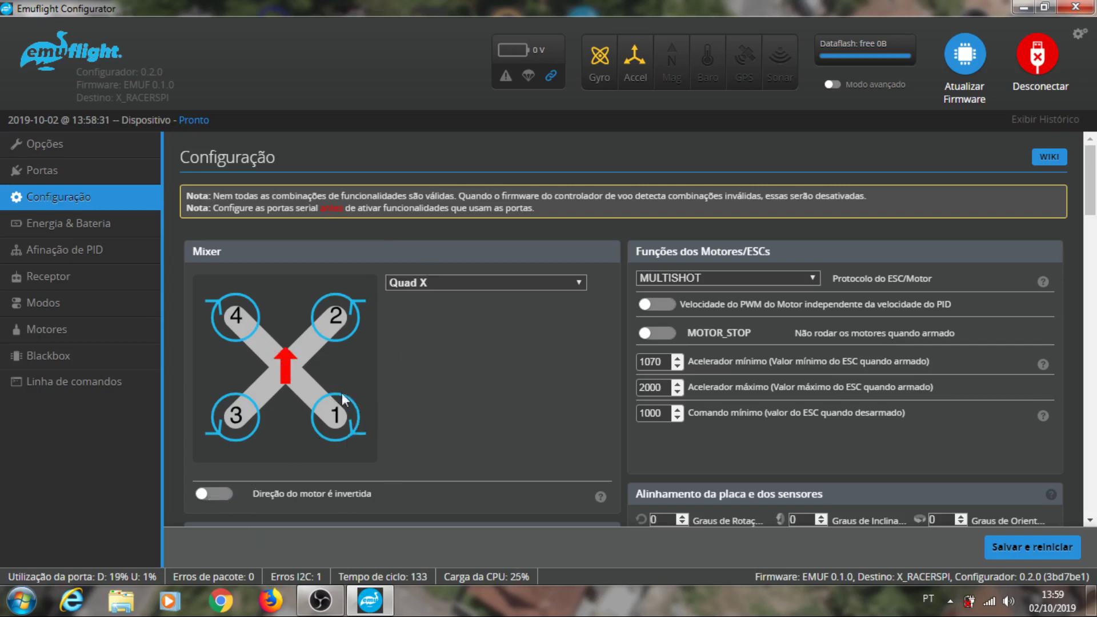
left_click(223, 502)
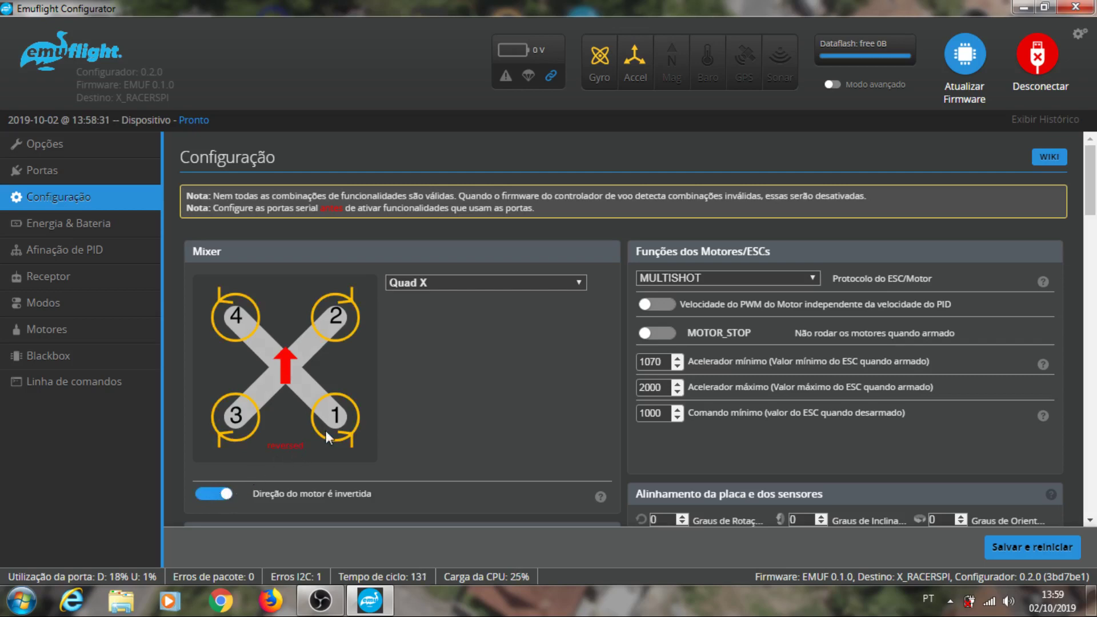
scroll(325, 431, "down", 3)
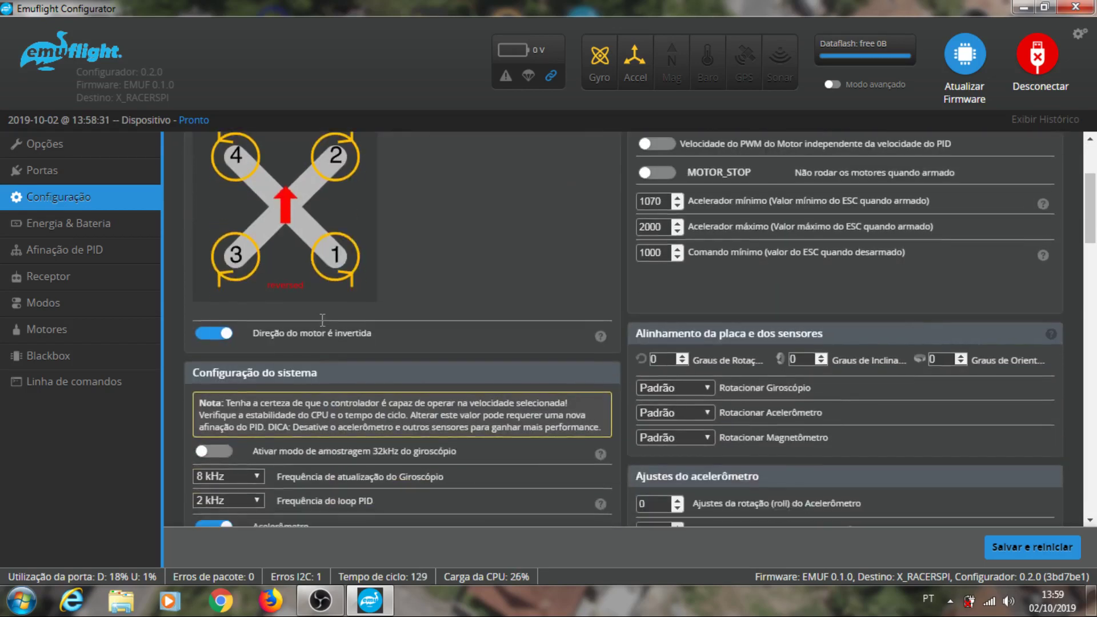
- Set both the gyroscope update frequency and the PID loop frequency to 4 kHz and turn off Acelerômetro
scroll(325, 313, "down", 2)
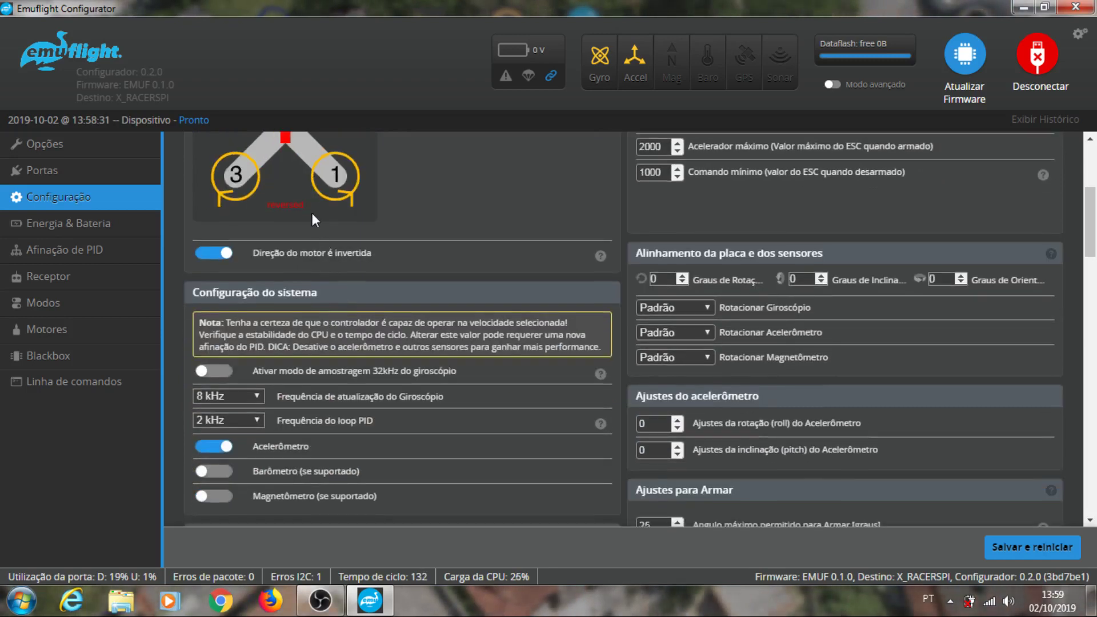
left_click(258, 394)
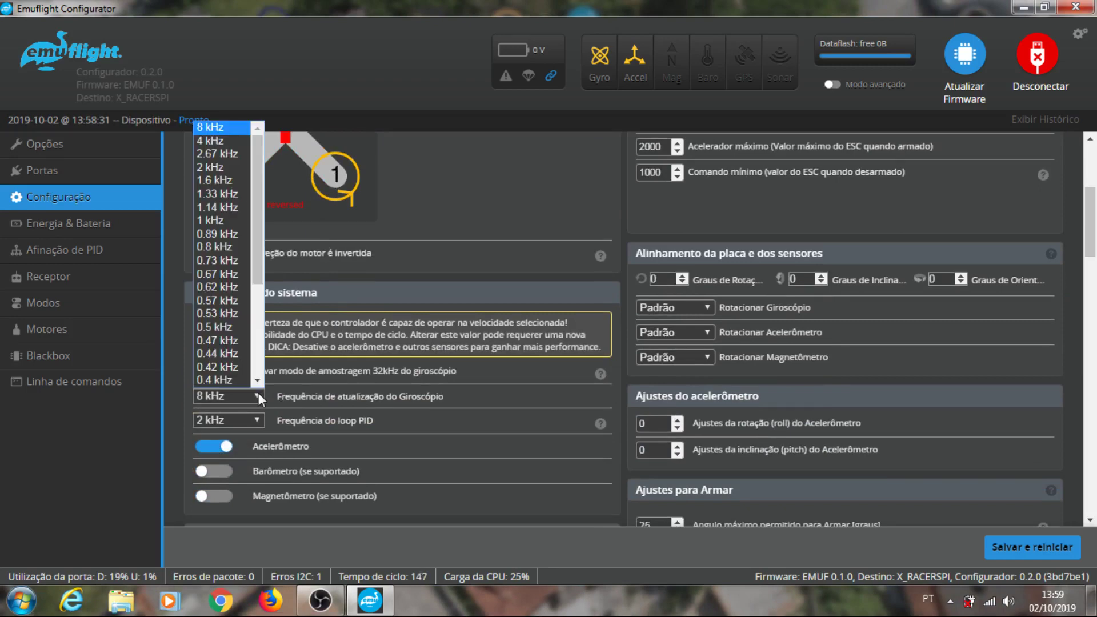
left_click(227, 142)
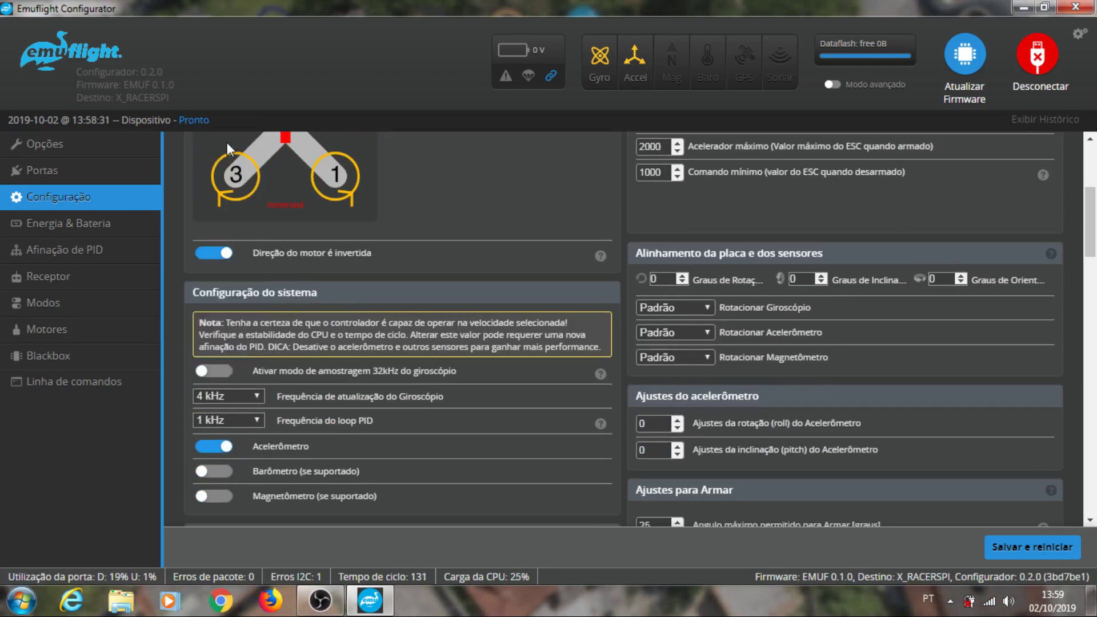
left_click(258, 418)
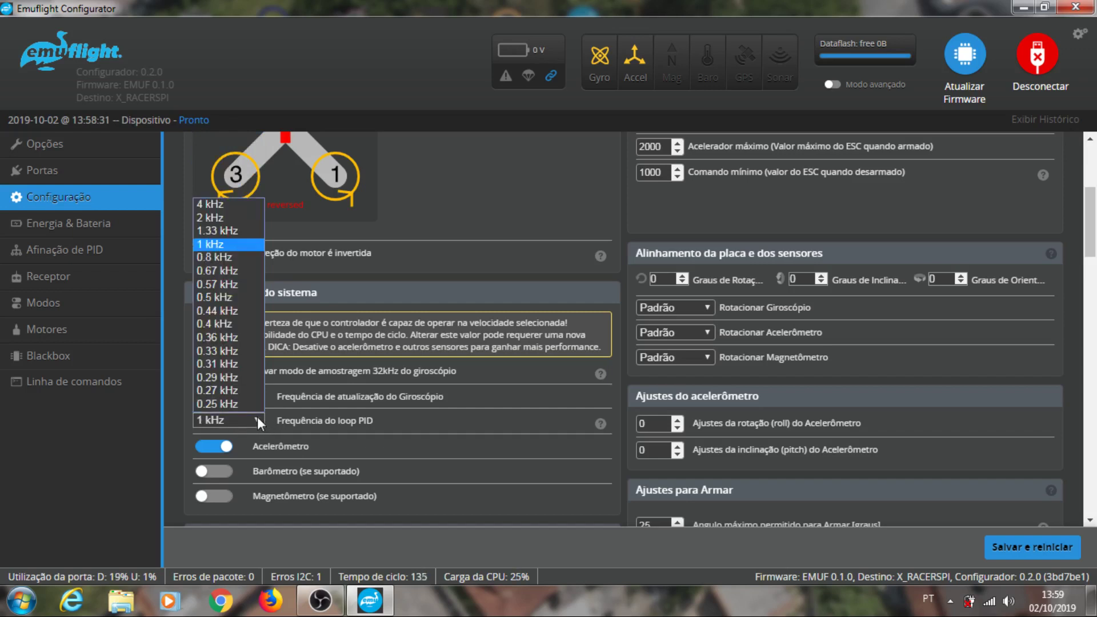
left_click(216, 205)
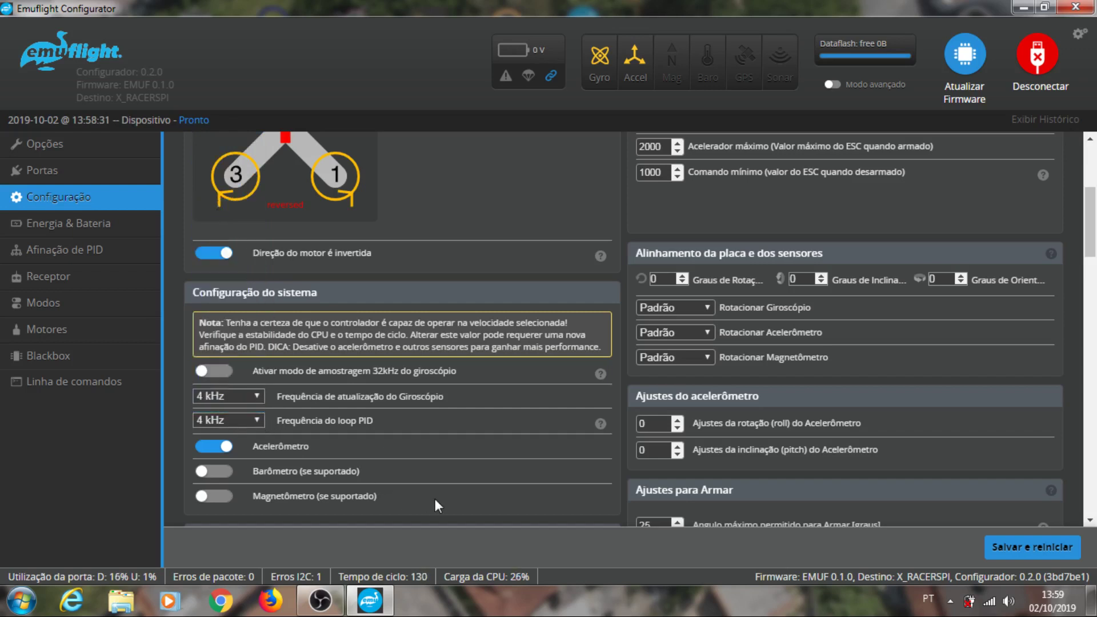
left_click(219, 447)
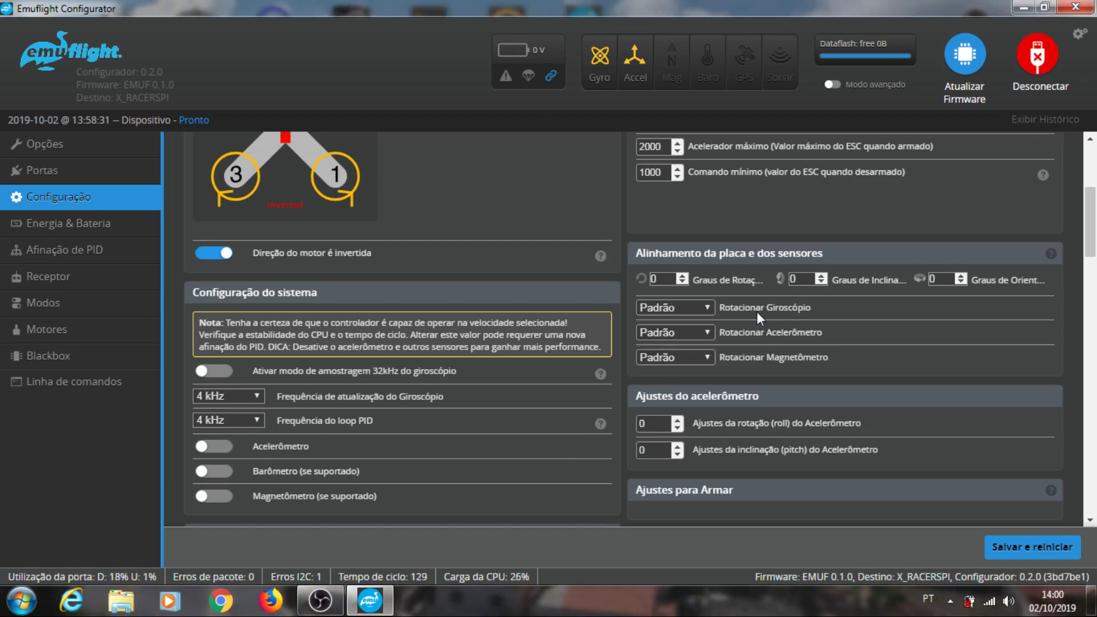
left_click(706, 310)
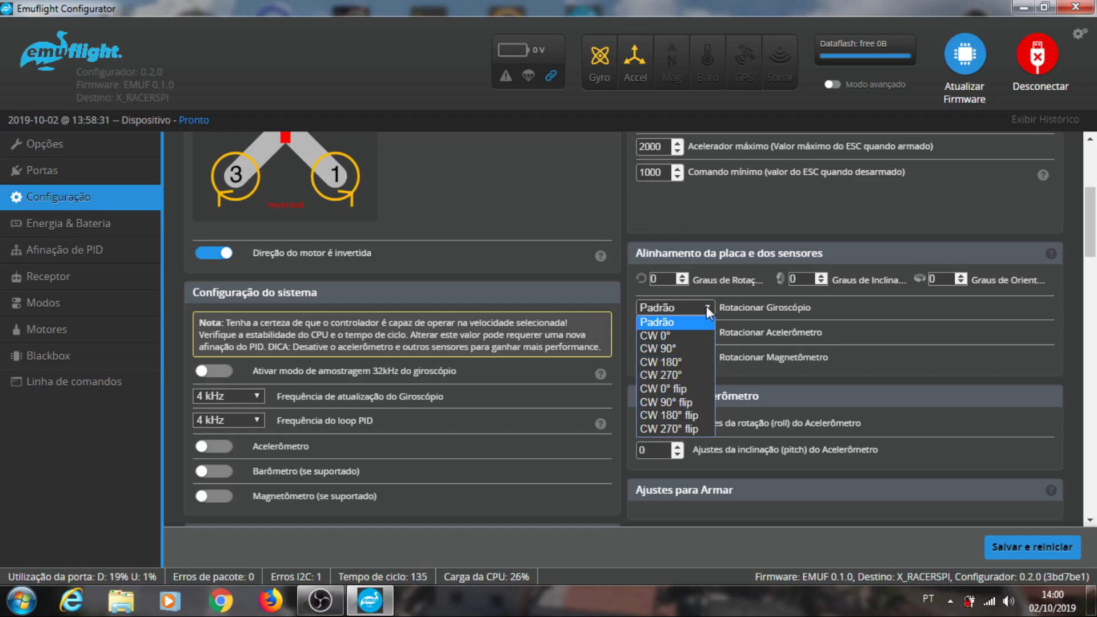
left_click(707, 306)
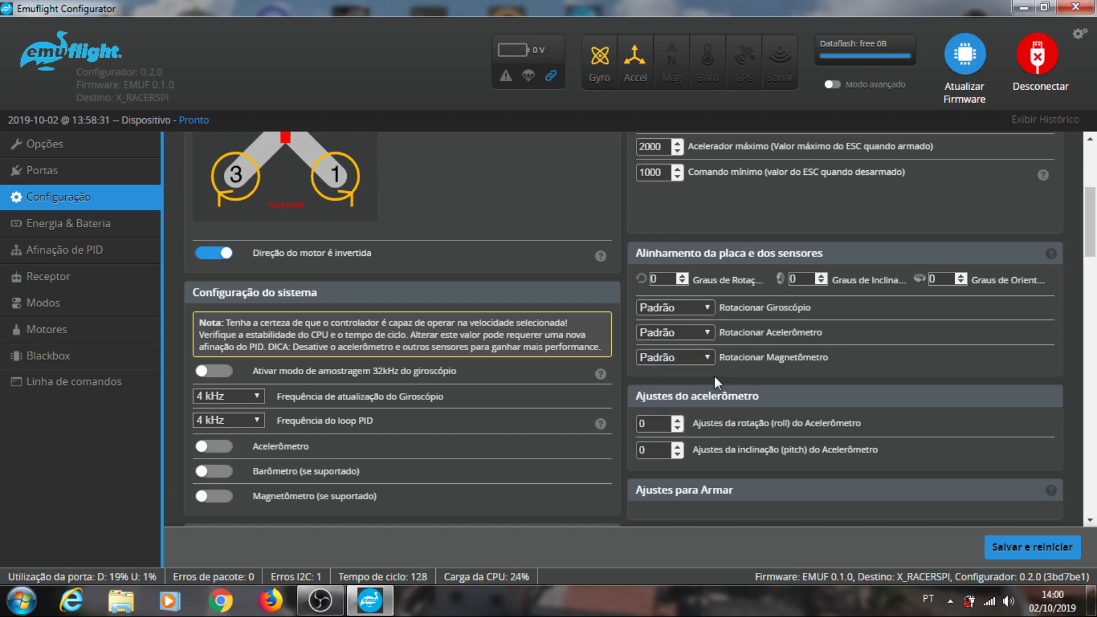
- Enter XracerSPI TMGsi as the aircraft name under Personalização
scroll(526, 454, "down", 2)
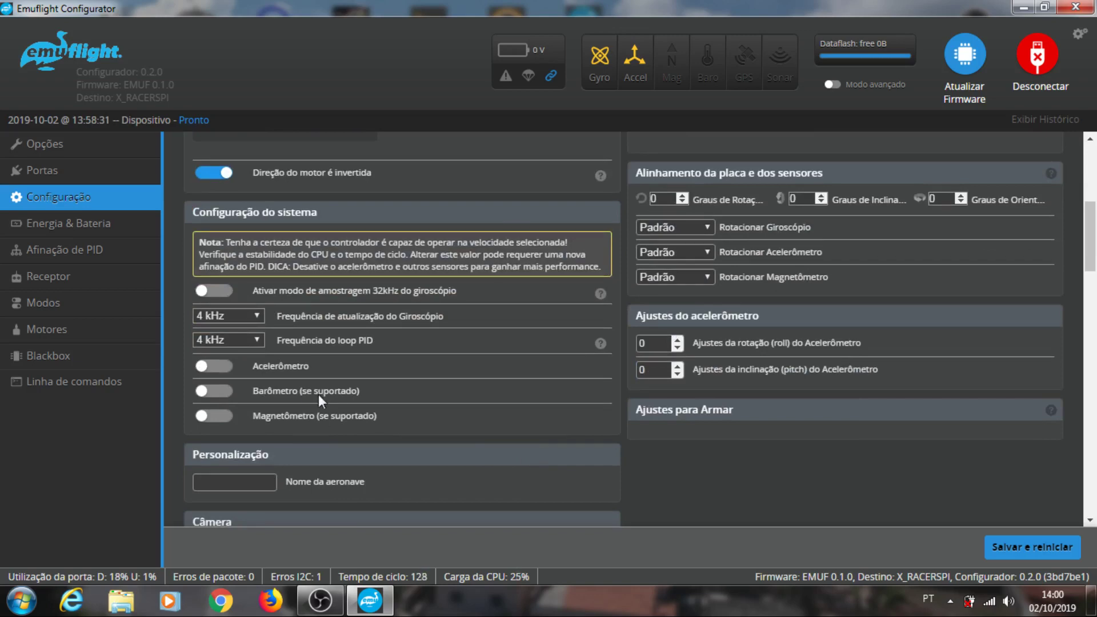
scroll(322, 426, "down", 3)
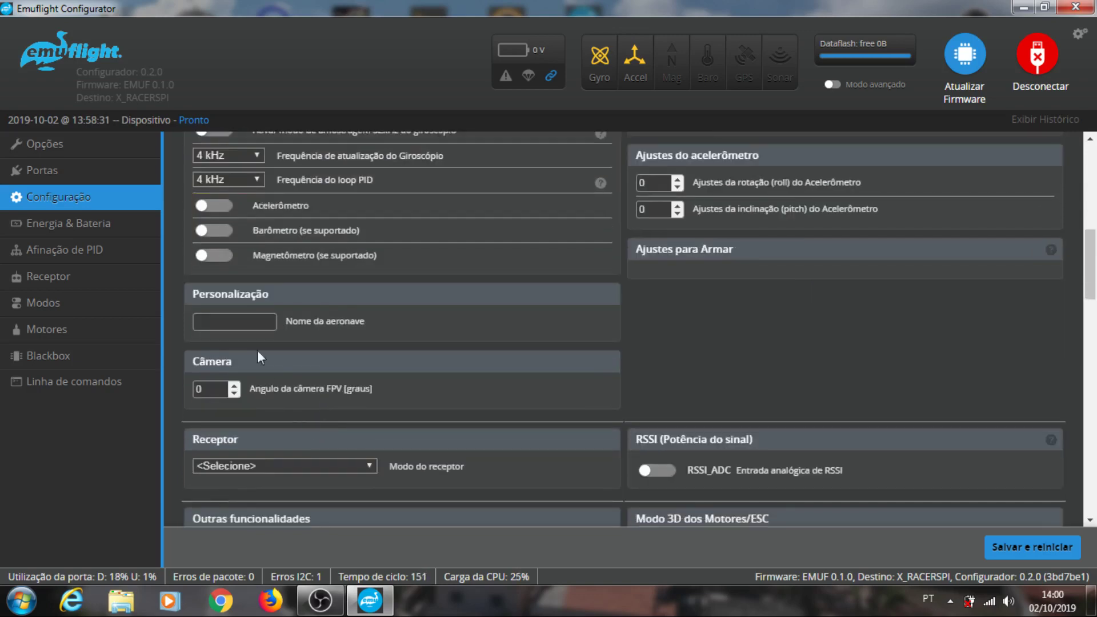
left_click(255, 324)
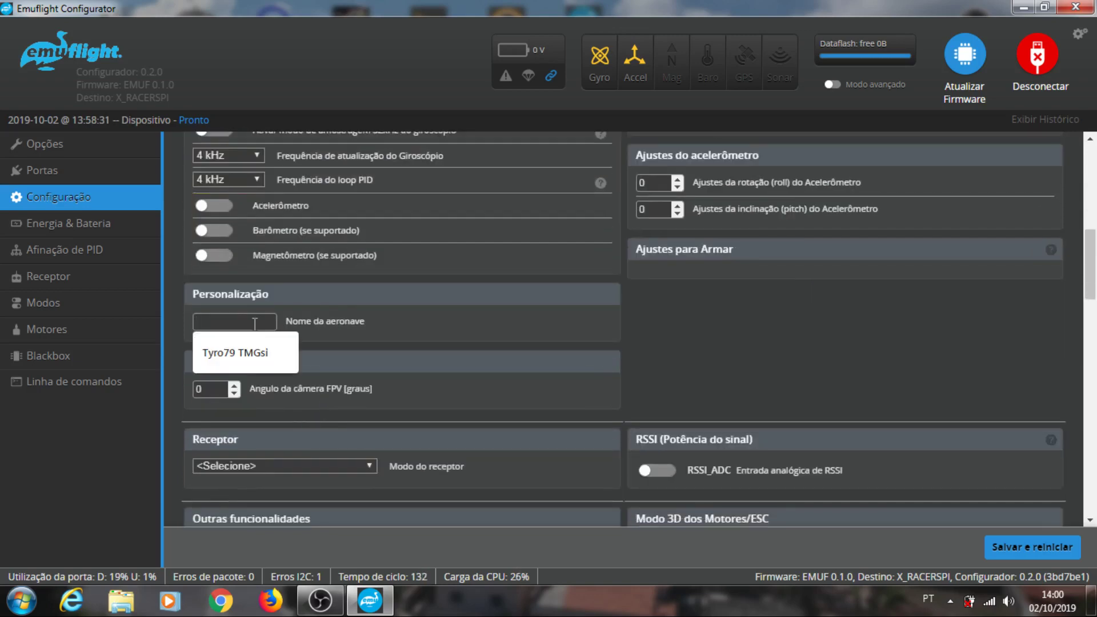
left_click(430, 338)
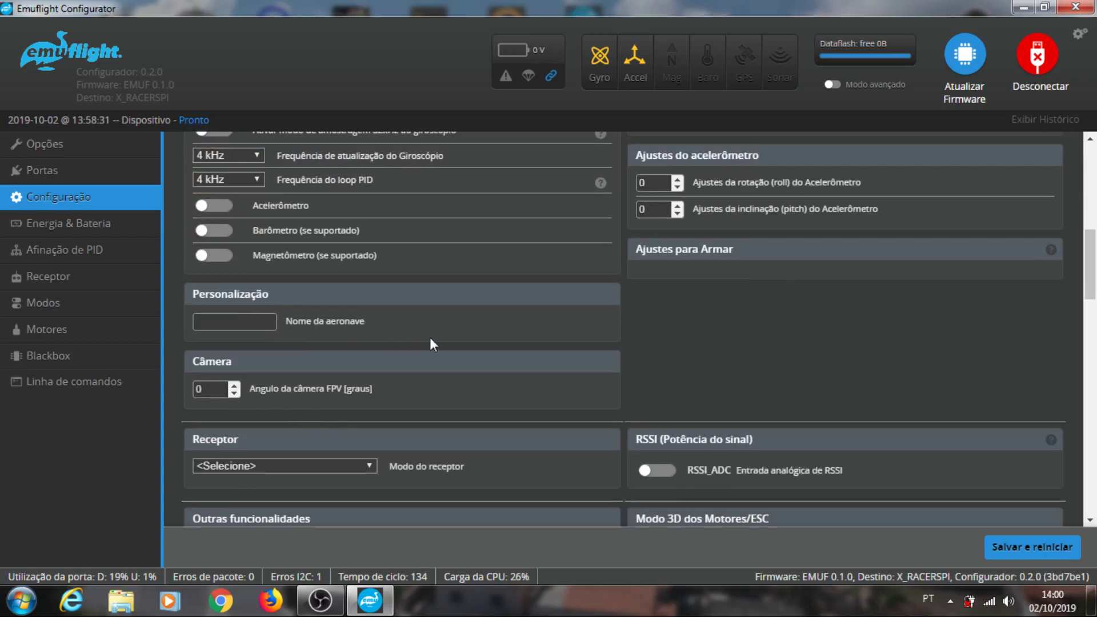
left_click(256, 322)
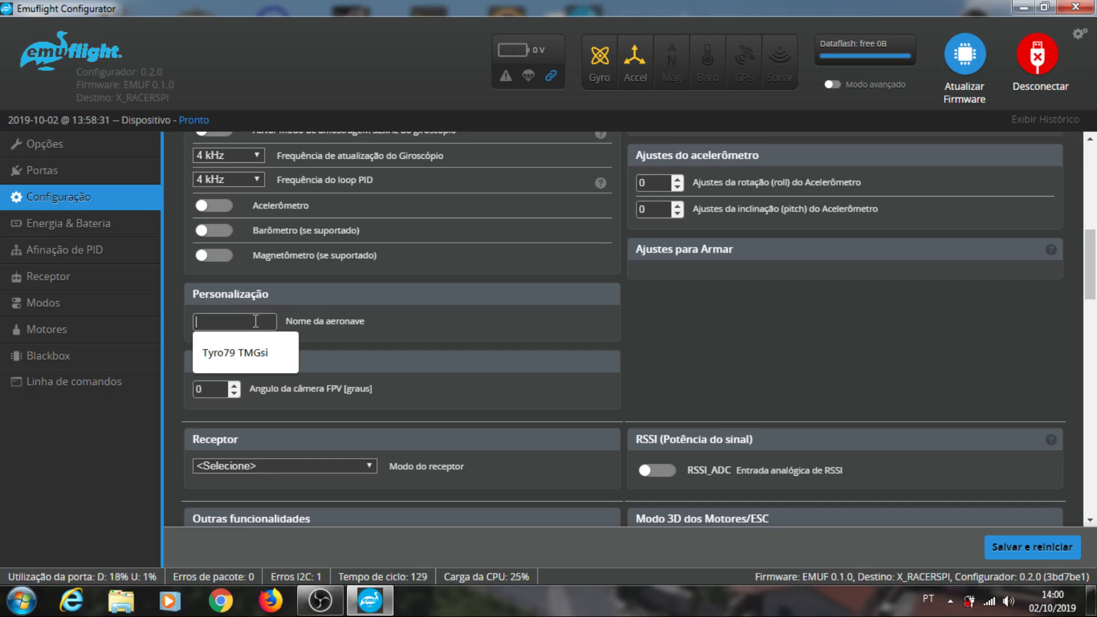
type("Xracer")
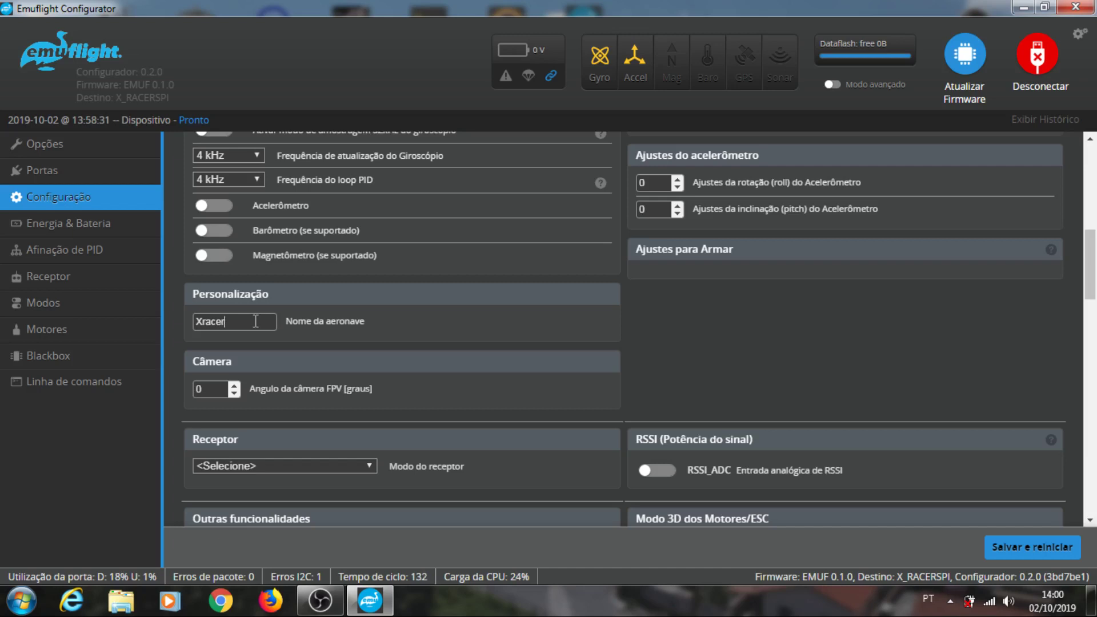
type("SPI TMGsi")
- Set the receiver mode to Receptor Serial (SPEKSAT, SBUS, SUMD) with SBUS as the serial receiver provider
scroll(471, 395, "down", 1)
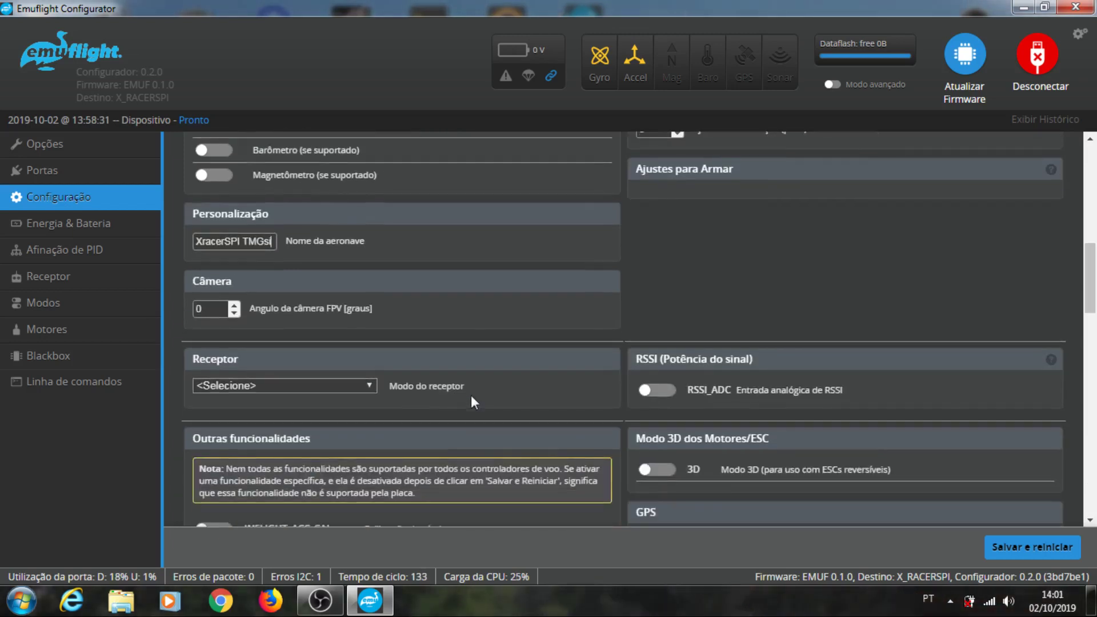
left_click(369, 383)
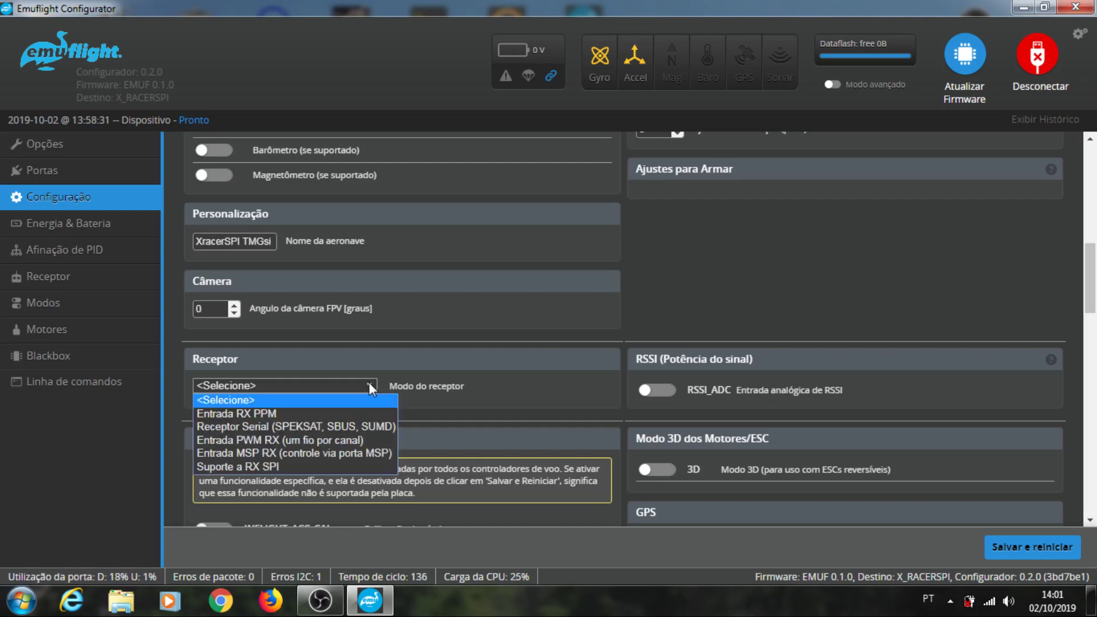
left_click(353, 426)
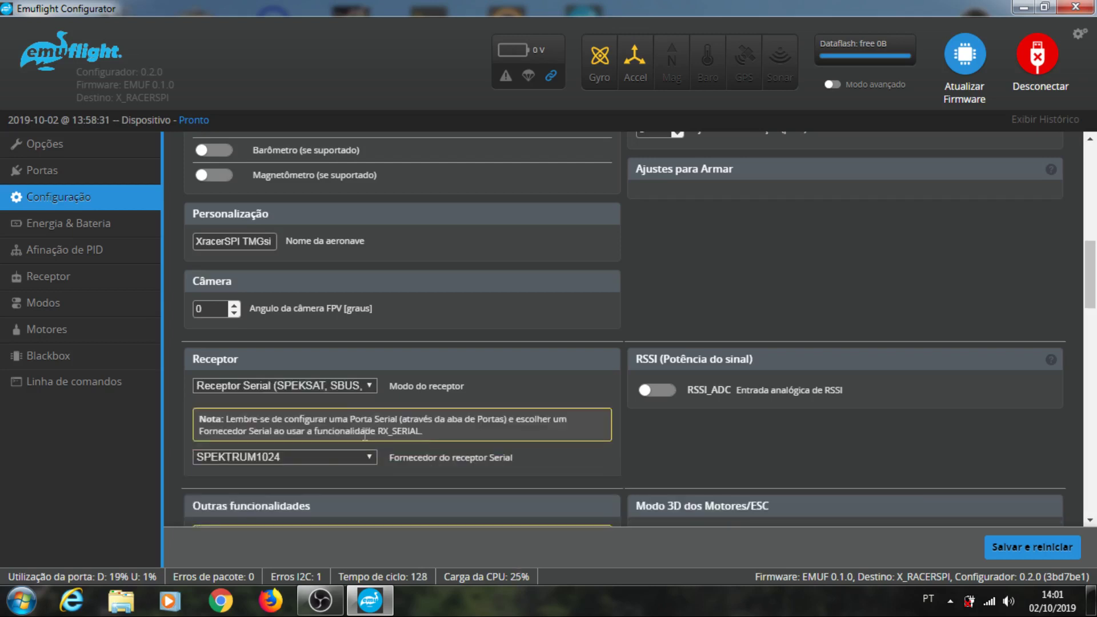
left_click(366, 456)
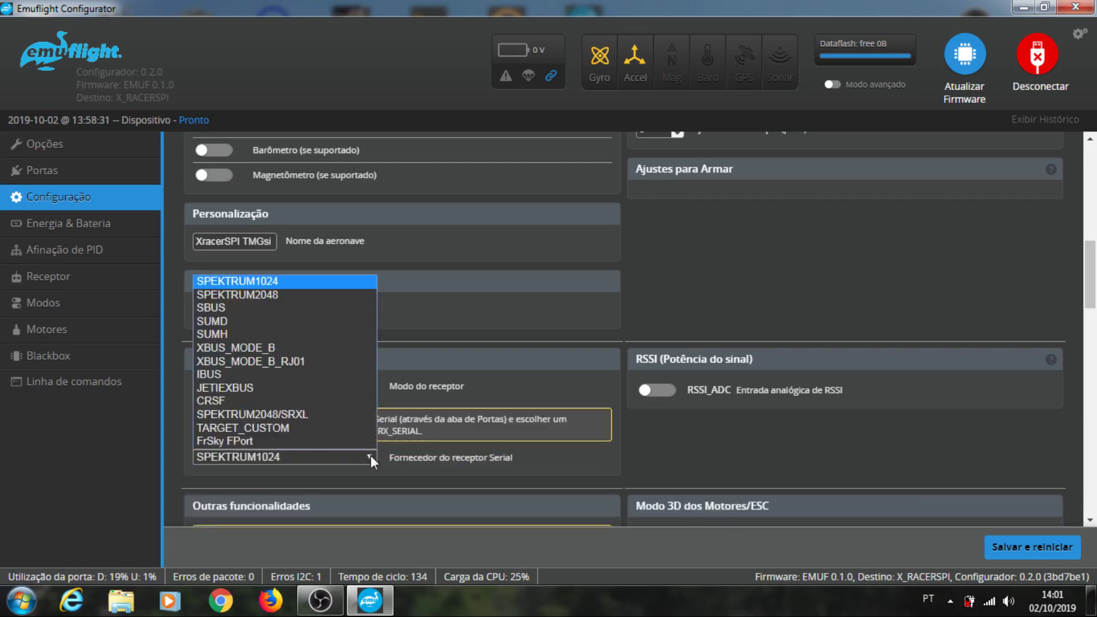
left_click(269, 309)
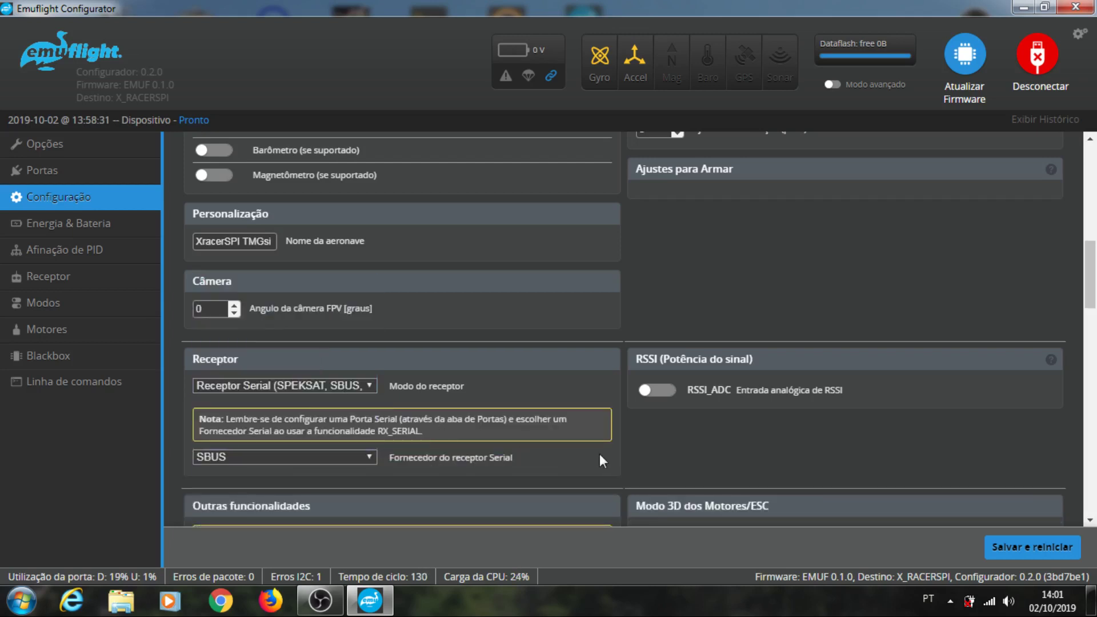
- Review the other features, Dshot beacon and beeper settings, and recheck the receiver, system and motor settings in Configuração
scroll(649, 464, "down", 4)
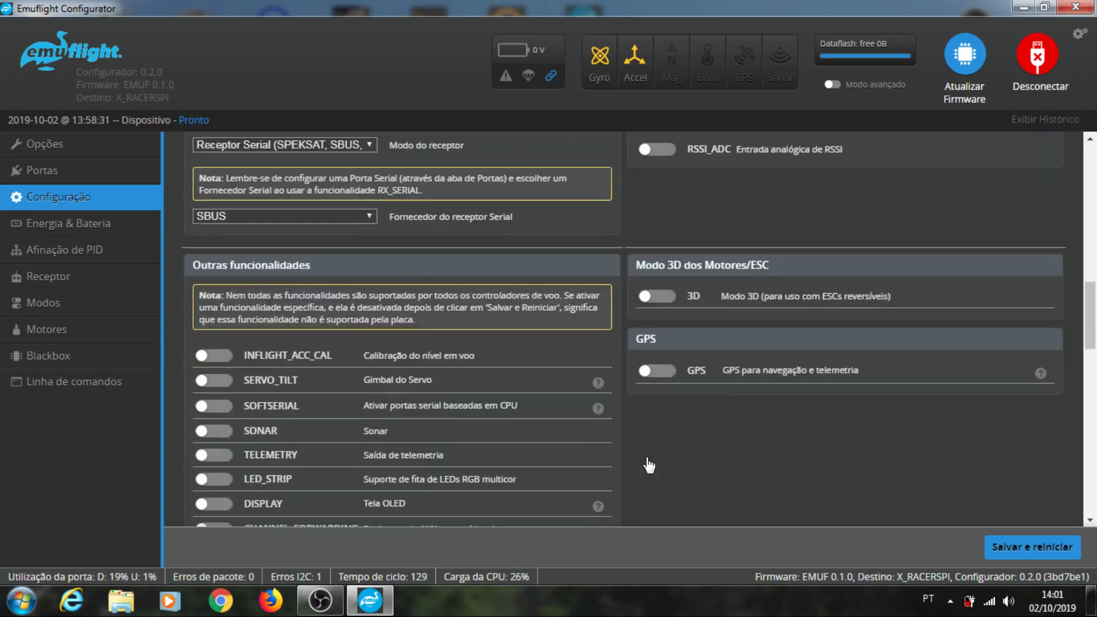
scroll(647, 459, "down", 3)
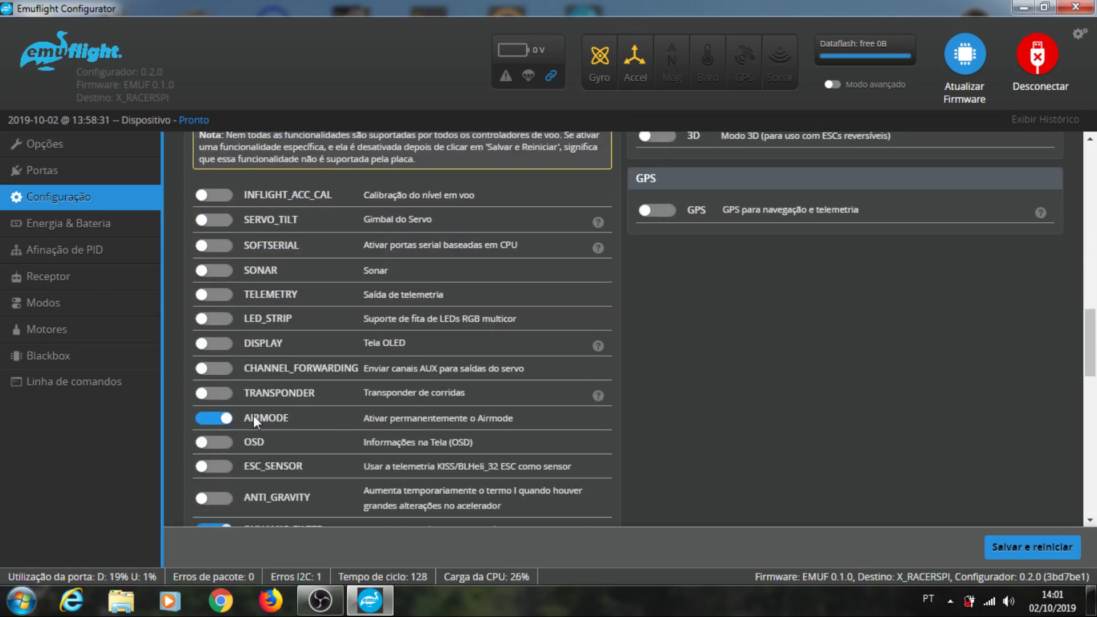
scroll(308, 424, "down", 4)
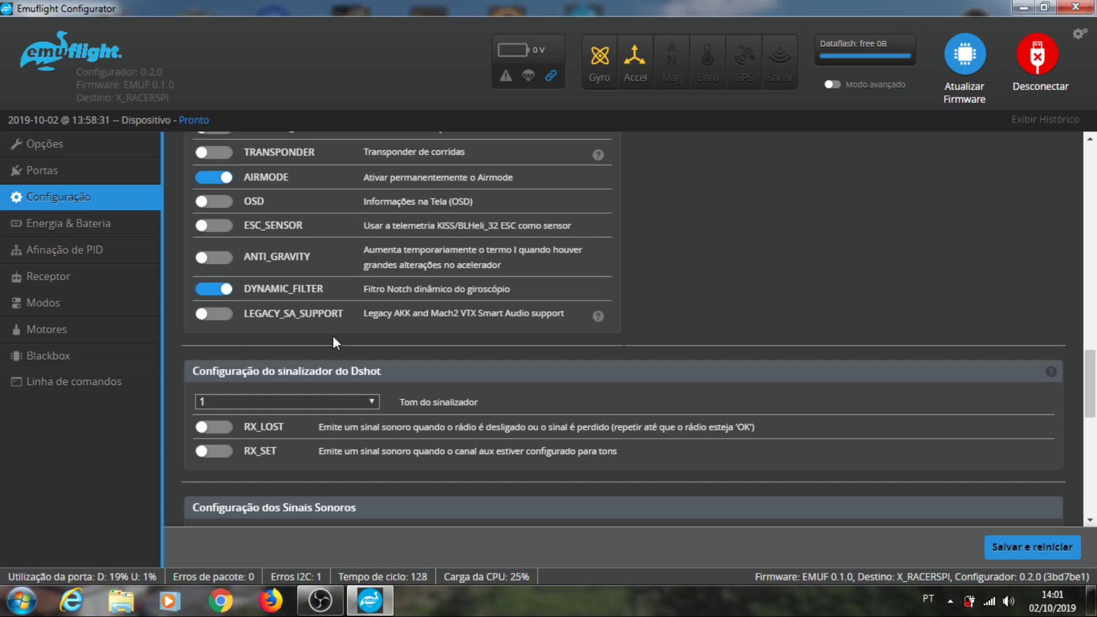
scroll(333, 336, "up", 5)
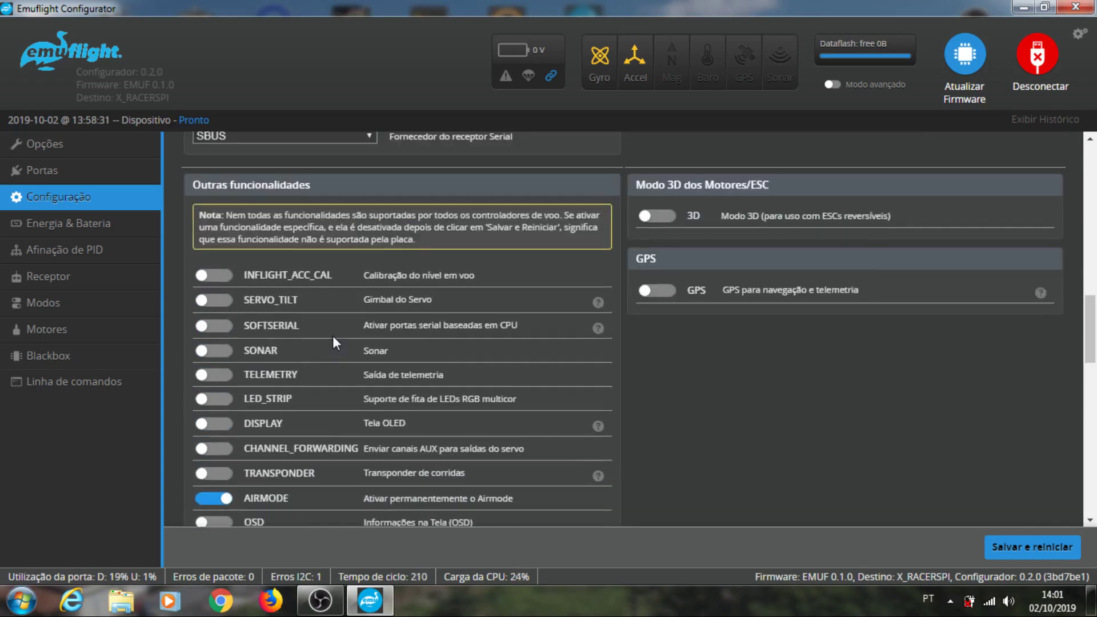
scroll(333, 338, "down", 3)
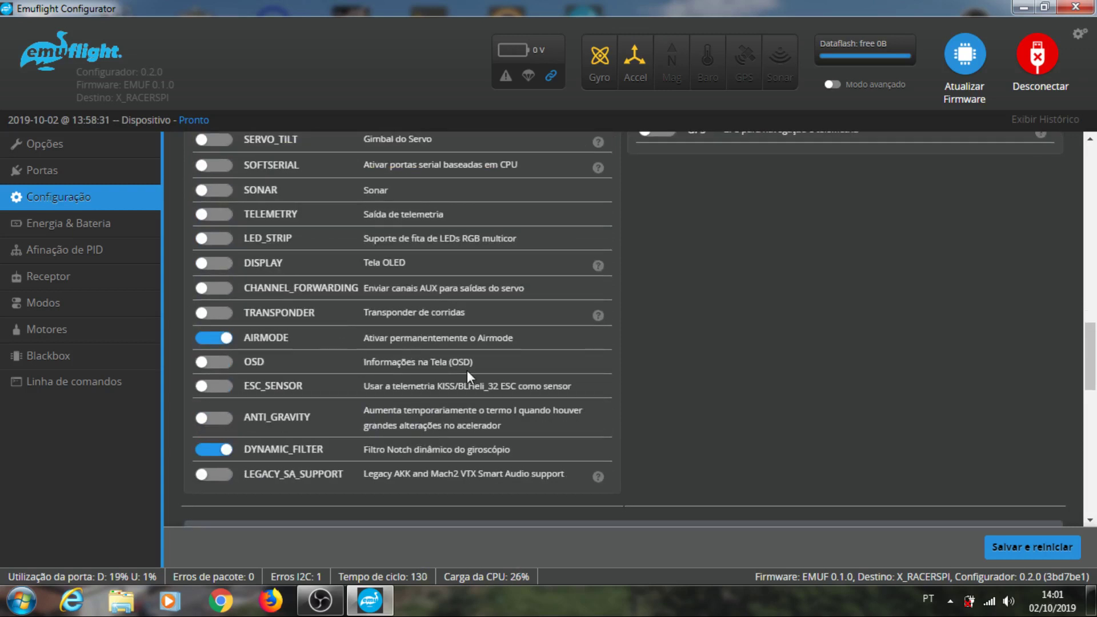
scroll(468, 370, "down", 6)
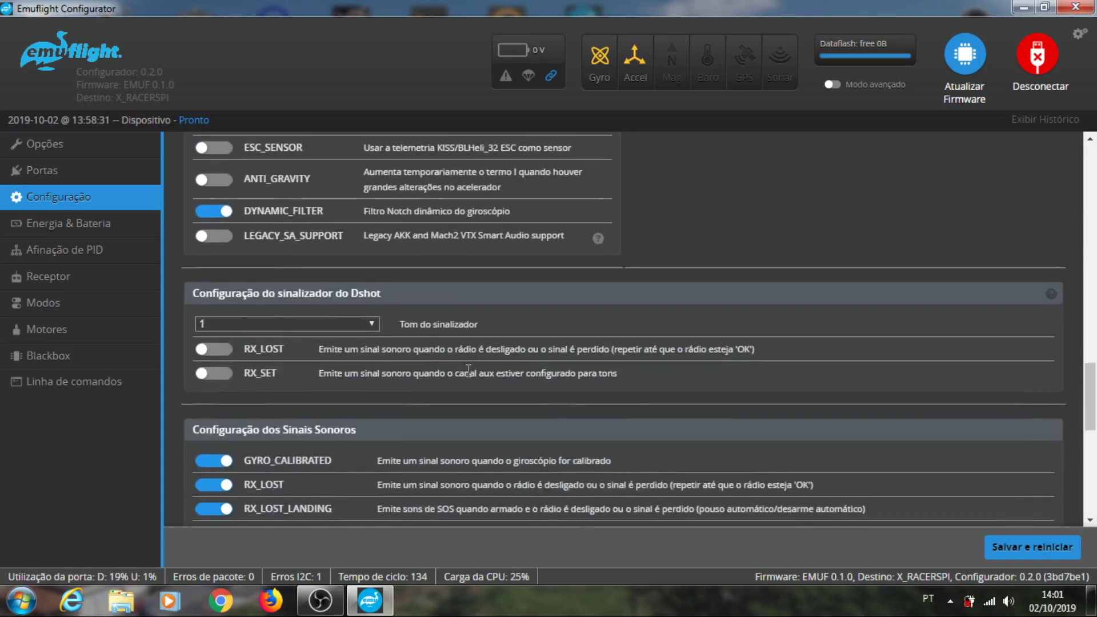
scroll(468, 371, "down", 8)
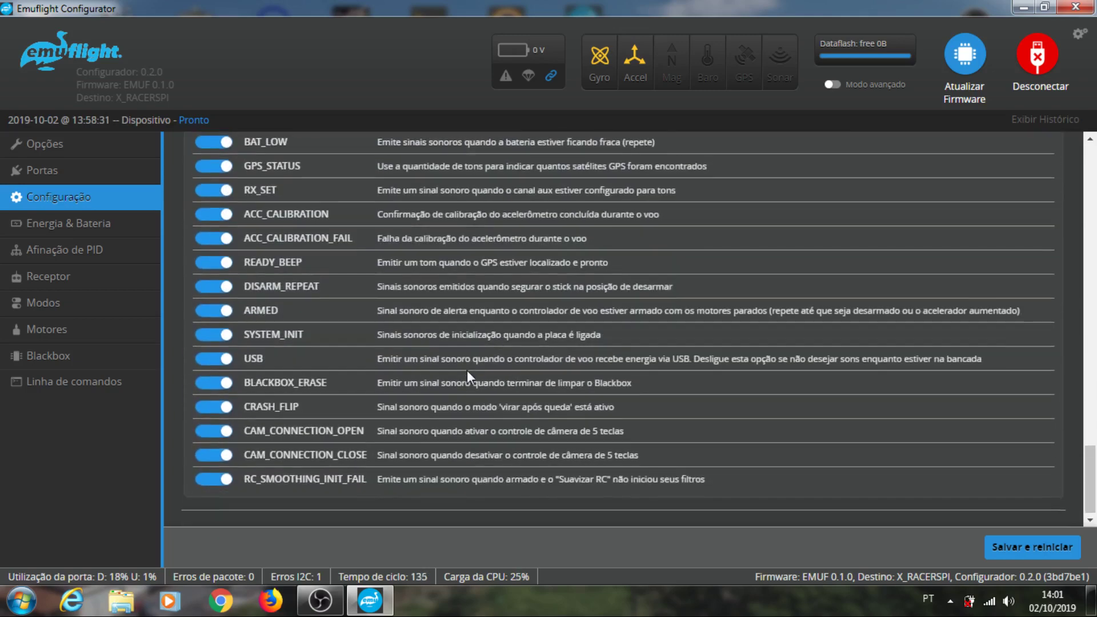
scroll(467, 371, "up", 11)
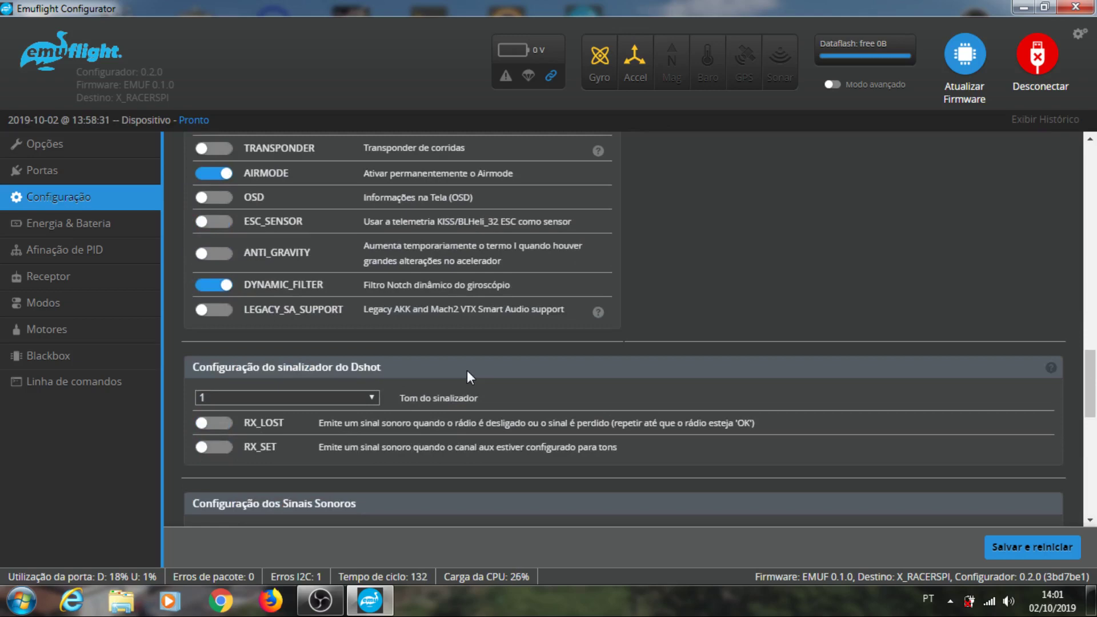
scroll(467, 371, "up", 6)
scroll(467, 370, "up", 3)
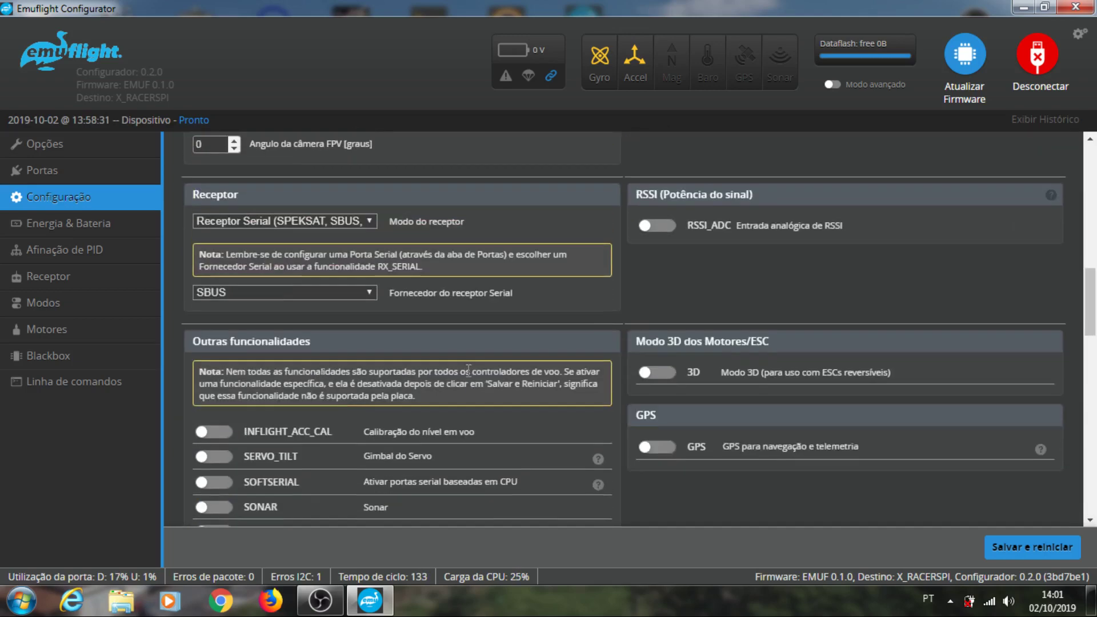
scroll(469, 371, "up", 9)
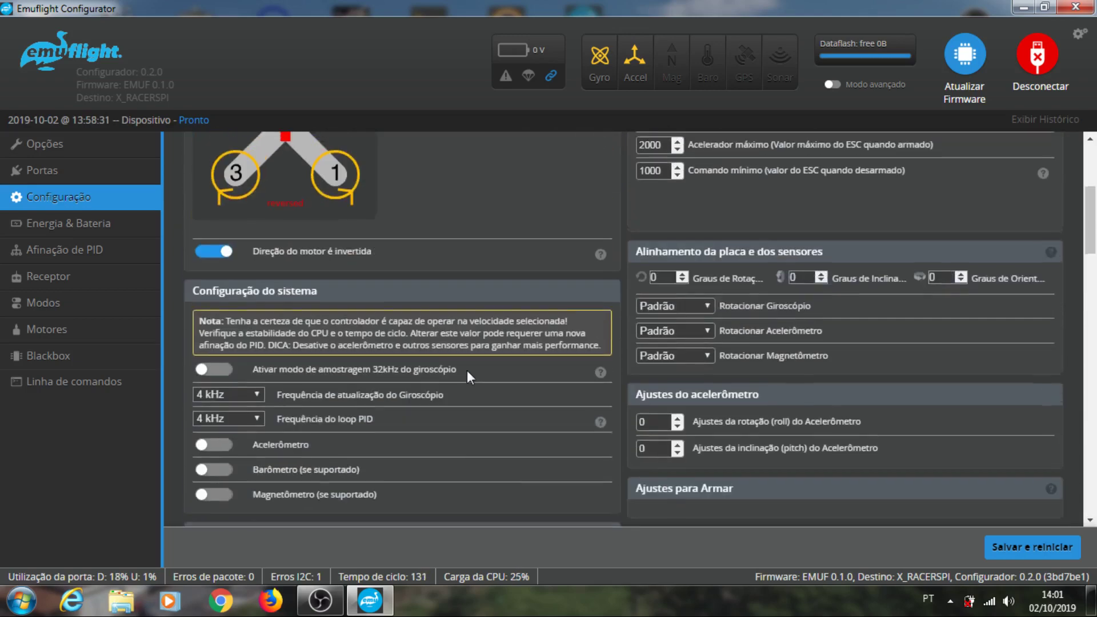
scroll(468, 372, "up", 4)
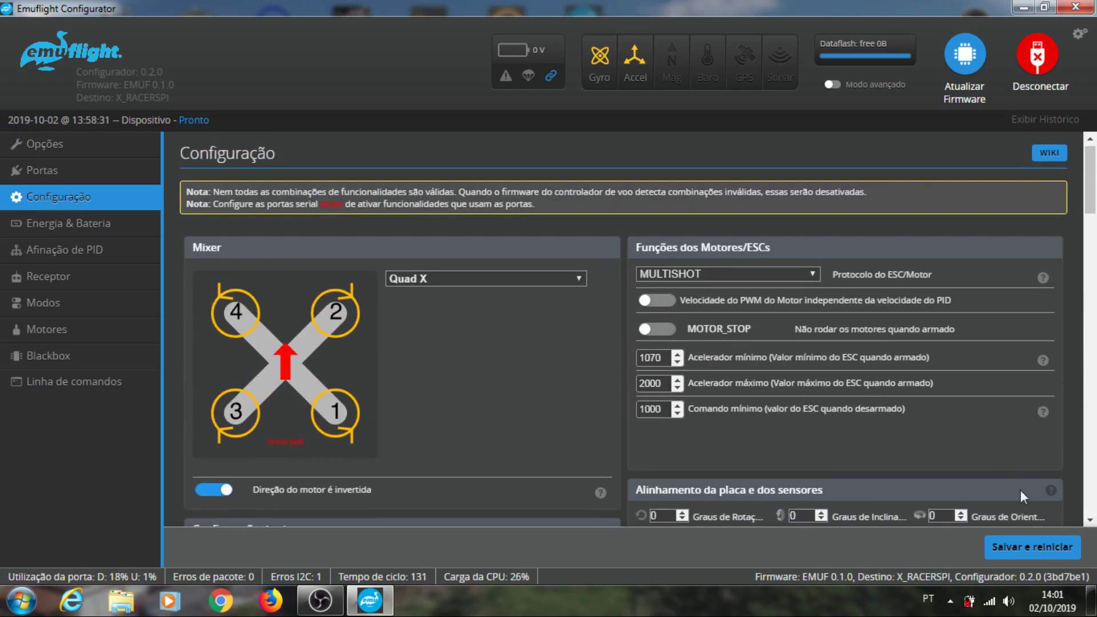
- Save the configuration, reboot the board and recheck the CPU load and system settings
left_click(1027, 551)
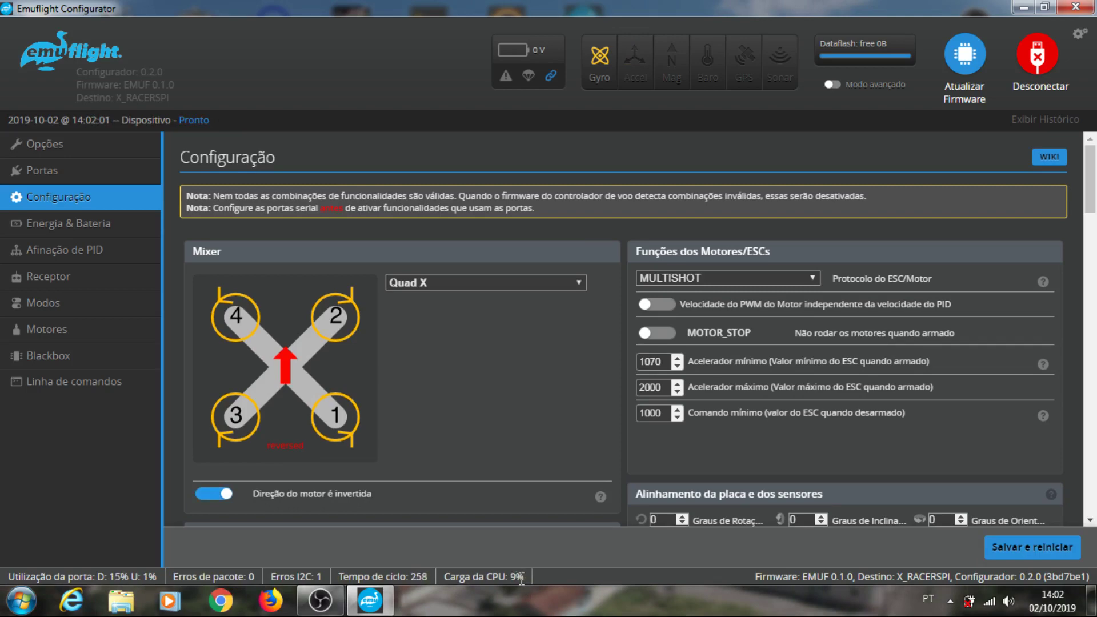
scroll(548, 321, "down", 4)
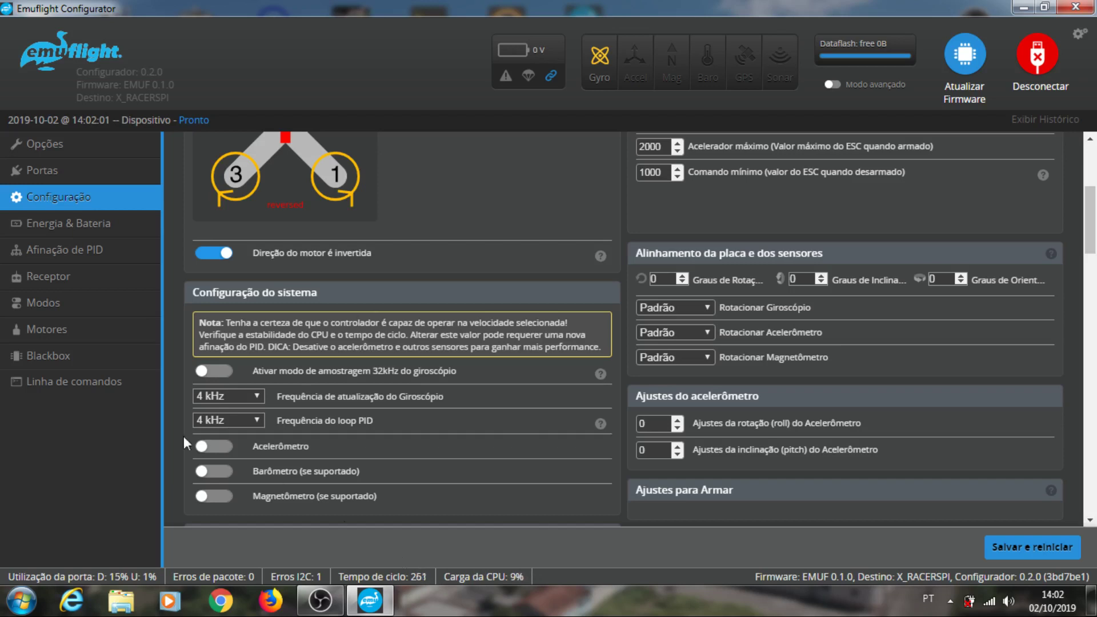
- Look over the battery settings in Energia & Bateria and the PID values and controller options in Afinação de PID
left_click(89, 224)
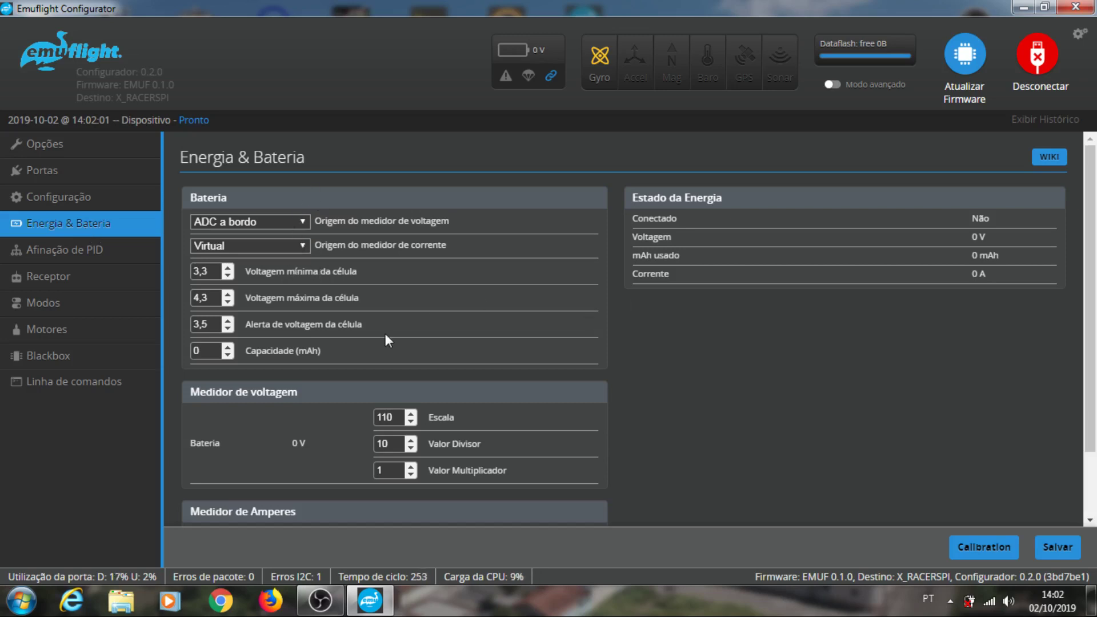
left_click(106, 250)
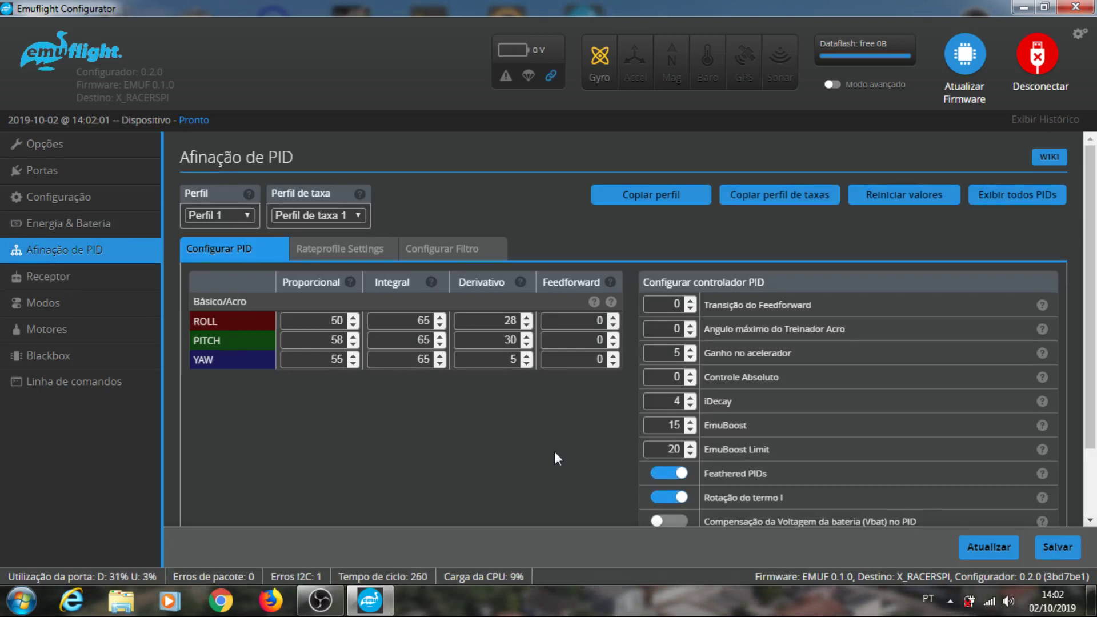
scroll(555, 455, "down", 3)
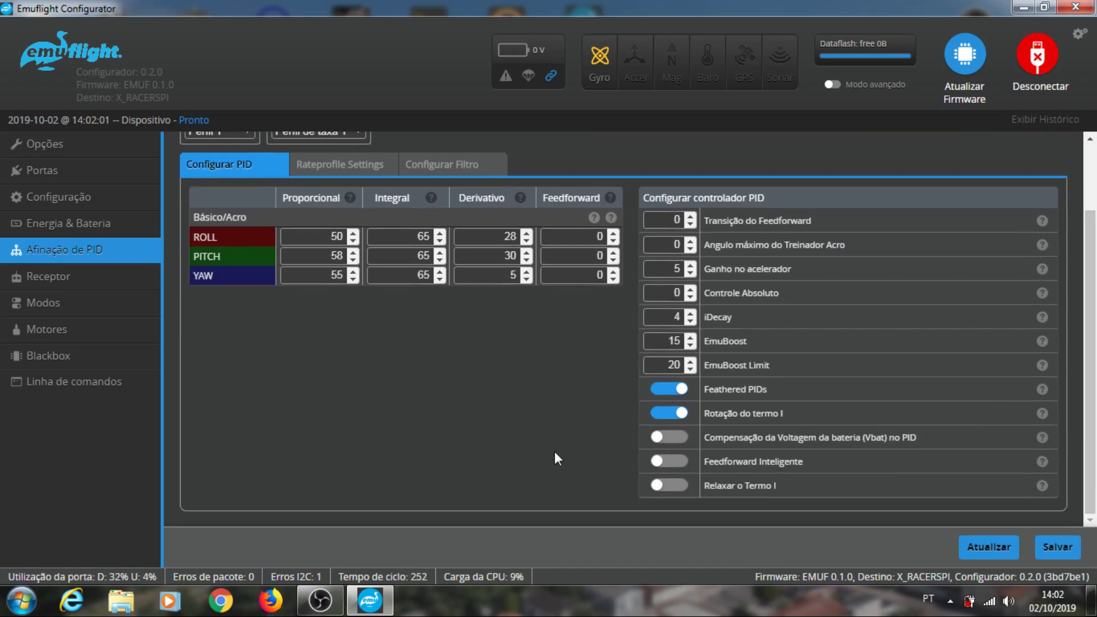
scroll(555, 452, "up", 3)
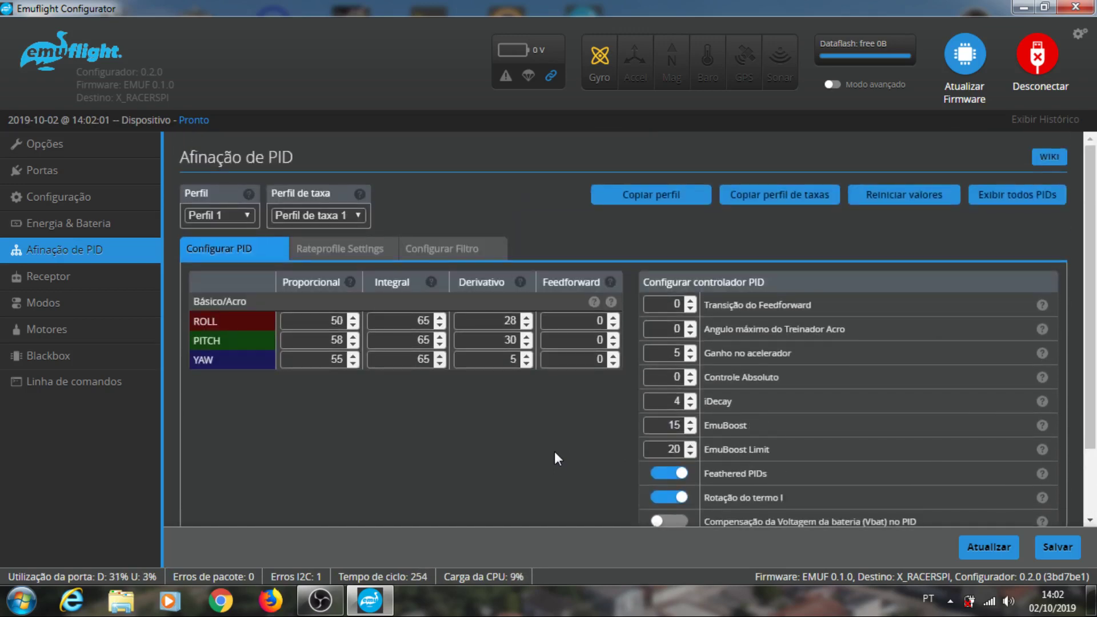
scroll(555, 451, "down", 3)
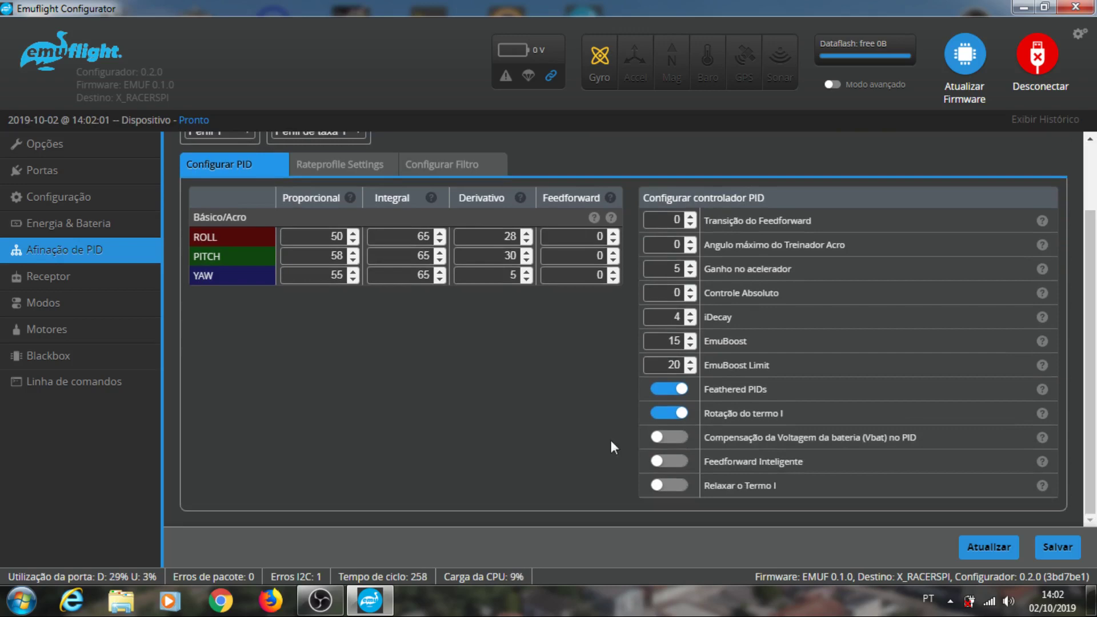
- Lower the 'Stick baixo' limit to 1039 in the Receptor settings
left_click(69, 286)
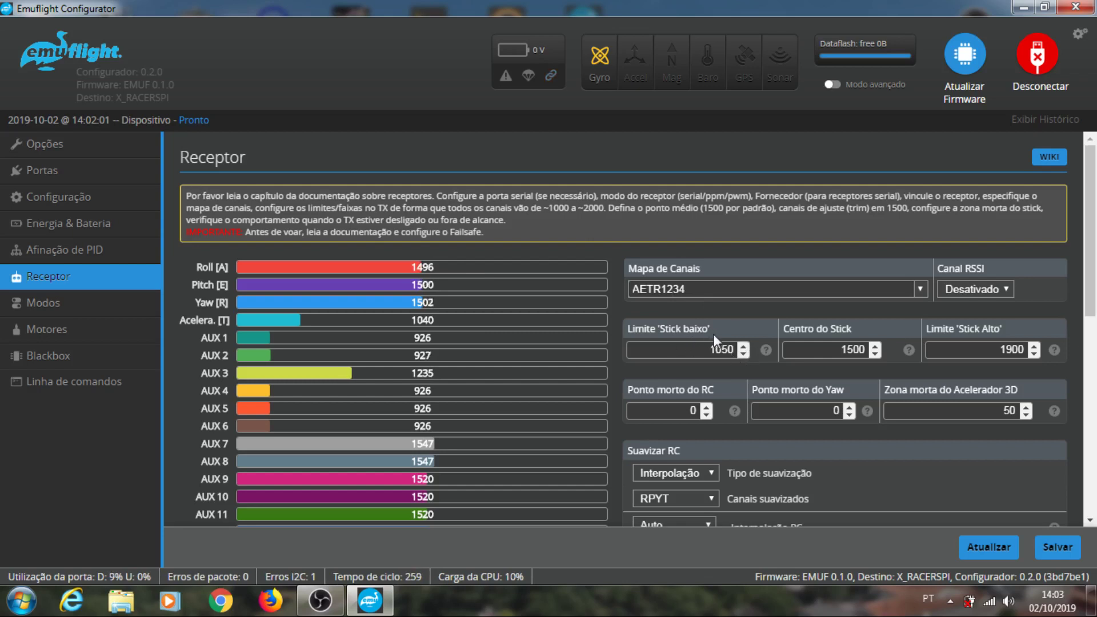
left_click(744, 355)
left_click(743, 355)
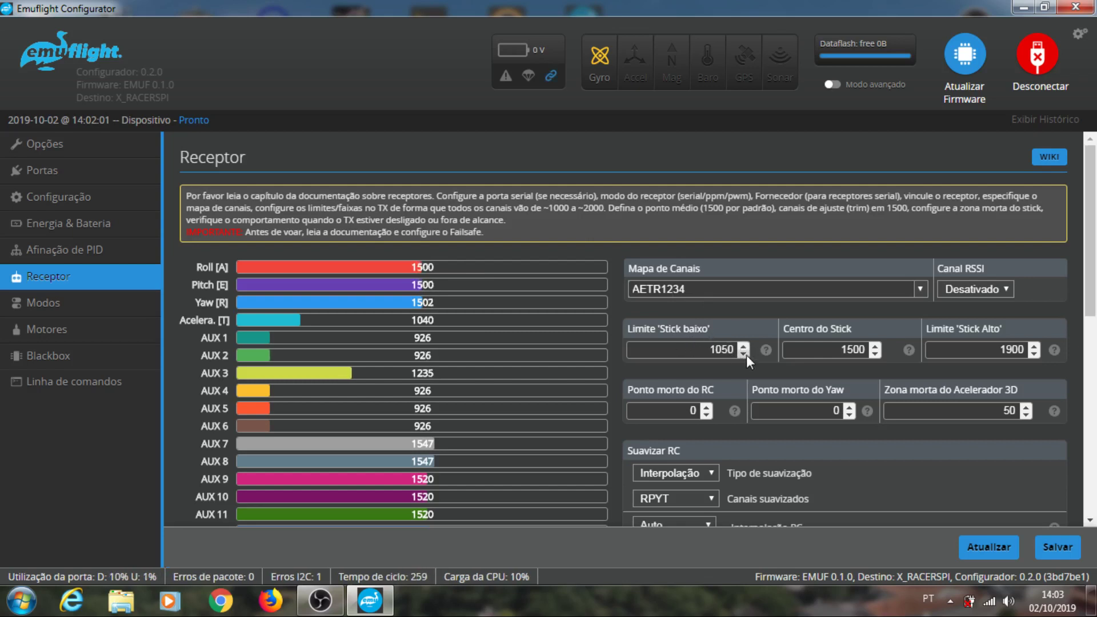
double_click(744, 355)
double_click(744, 355)
double_click(744, 355)
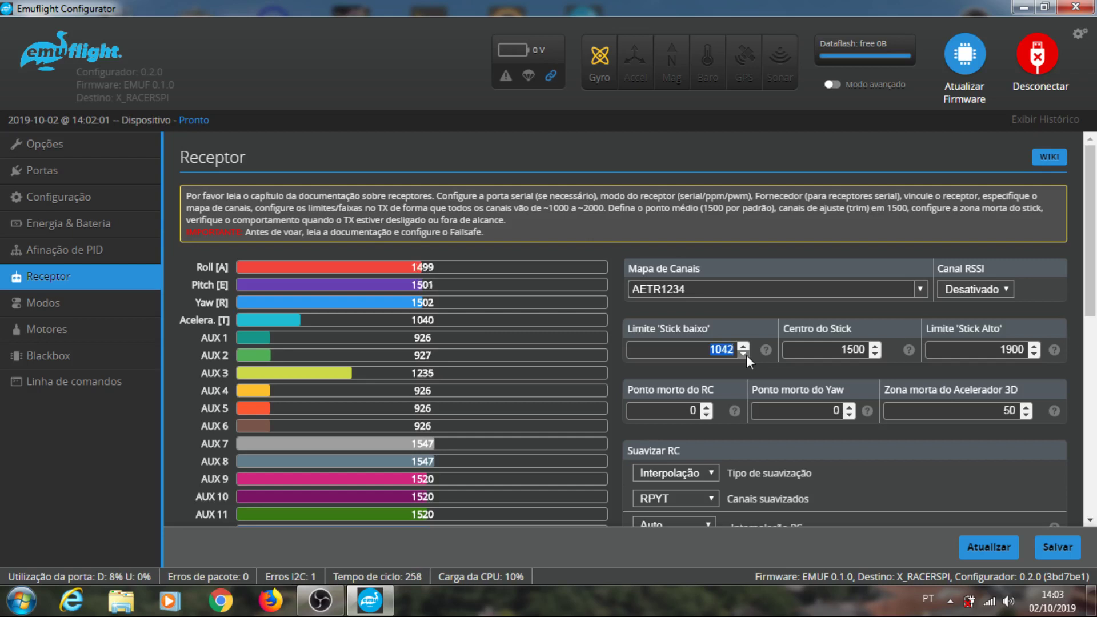
double_click(743, 354)
left_click(743, 354)
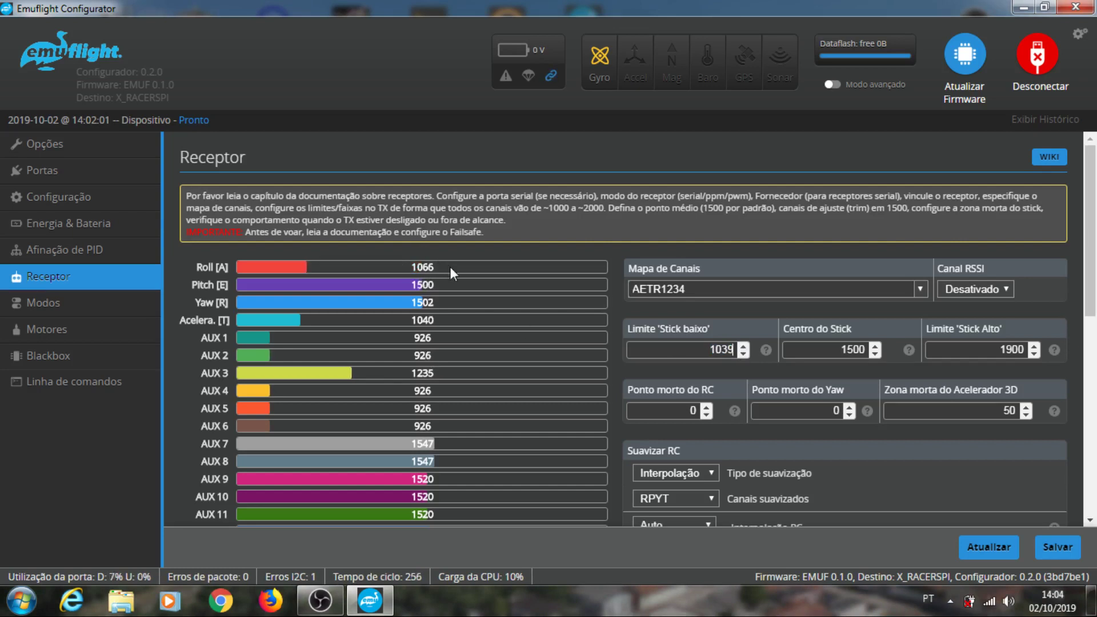
- Return the 'Stick baixo' limit to 1050
left_click(743, 344)
left_click(743, 345)
left_click(743, 346)
left_click(743, 345)
left_click(743, 345)
left_click(743, 345)
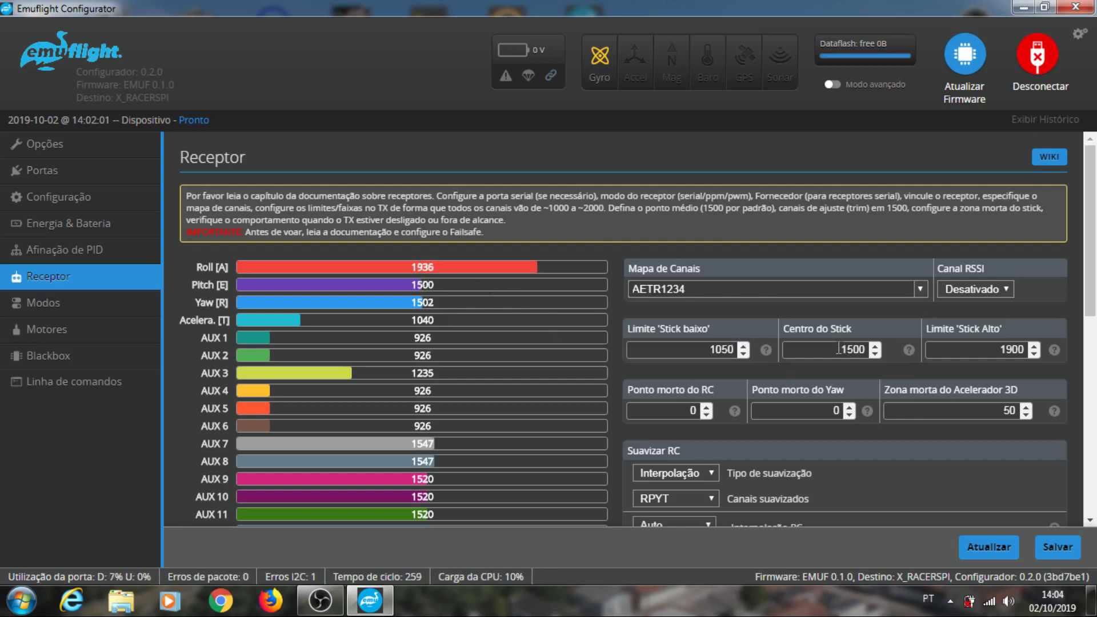
- Raise the 'Stick Alto' limit to 1938 and save the receiver settings
left_click(1035, 345)
left_click(1036, 346)
left_click(1036, 346)
left_click(1036, 346)
left_click(1036, 346)
left_click(1036, 346)
left_click(1036, 346)
left_click(1035, 346)
left_click(1035, 346)
left_click(1036, 346)
left_click(1035, 346)
left_click(1036, 346)
left_click(1036, 346)
left_click(1035, 345)
left_click(1035, 346)
left_click(1035, 346)
left_click(1036, 346)
left_click(1035, 346)
left_click(1035, 346)
left_click(1035, 346)
left_click(1035, 346)
left_click(1036, 346)
left_click(1036, 346)
left_click(1036, 346)
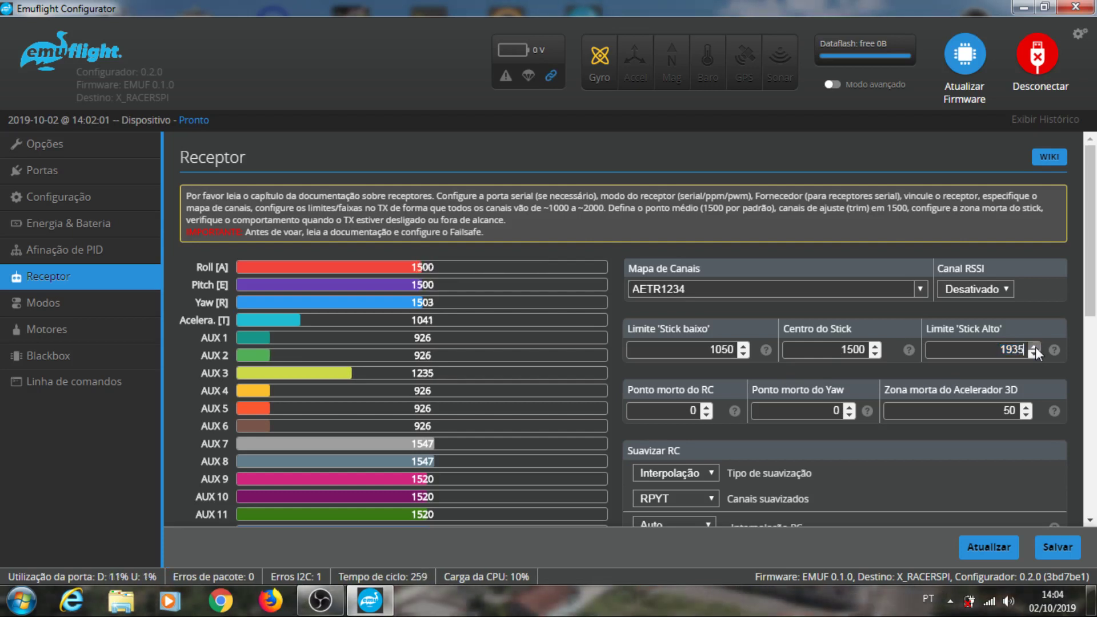
left_click(1035, 346)
left_click(1036, 345)
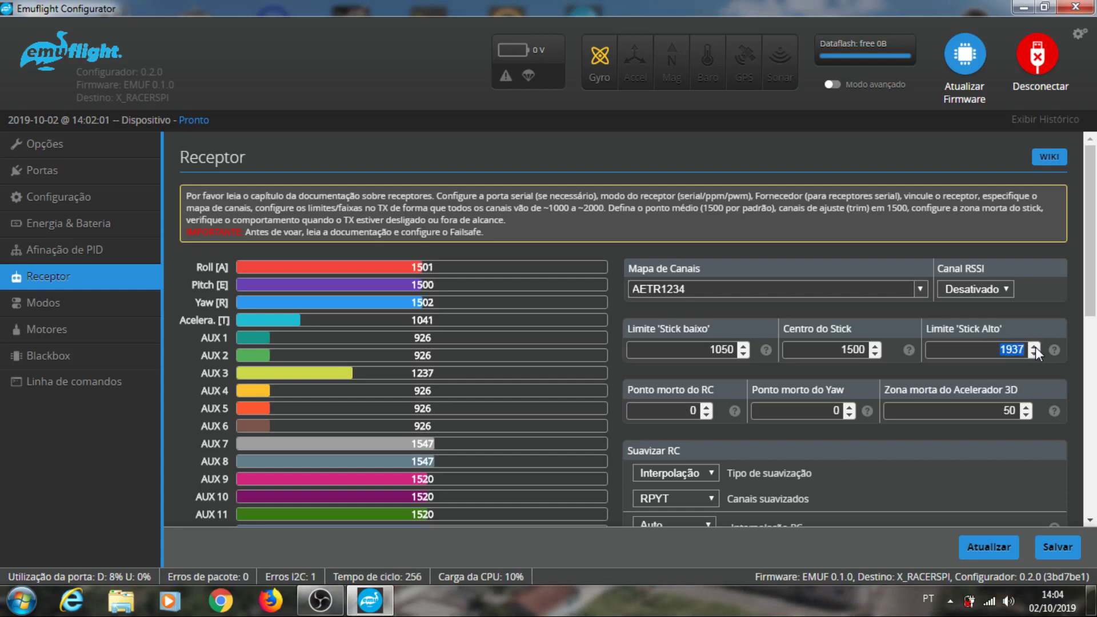
left_click(1036, 346)
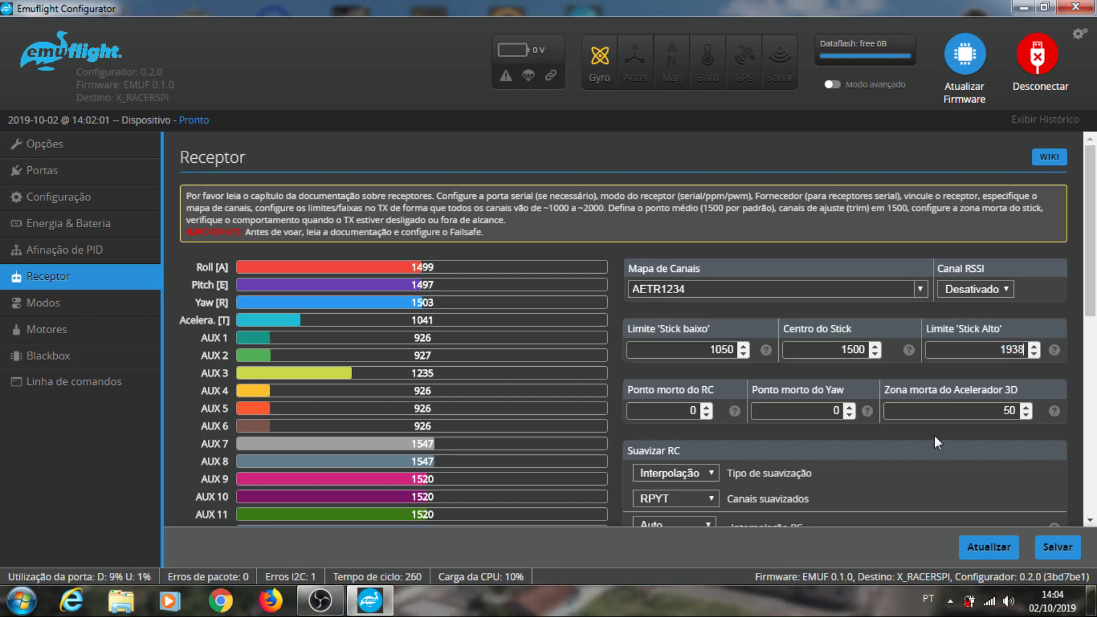
scroll(935, 436, "down", 3)
left_click(1057, 546)
scroll(974, 494, "down", 2)
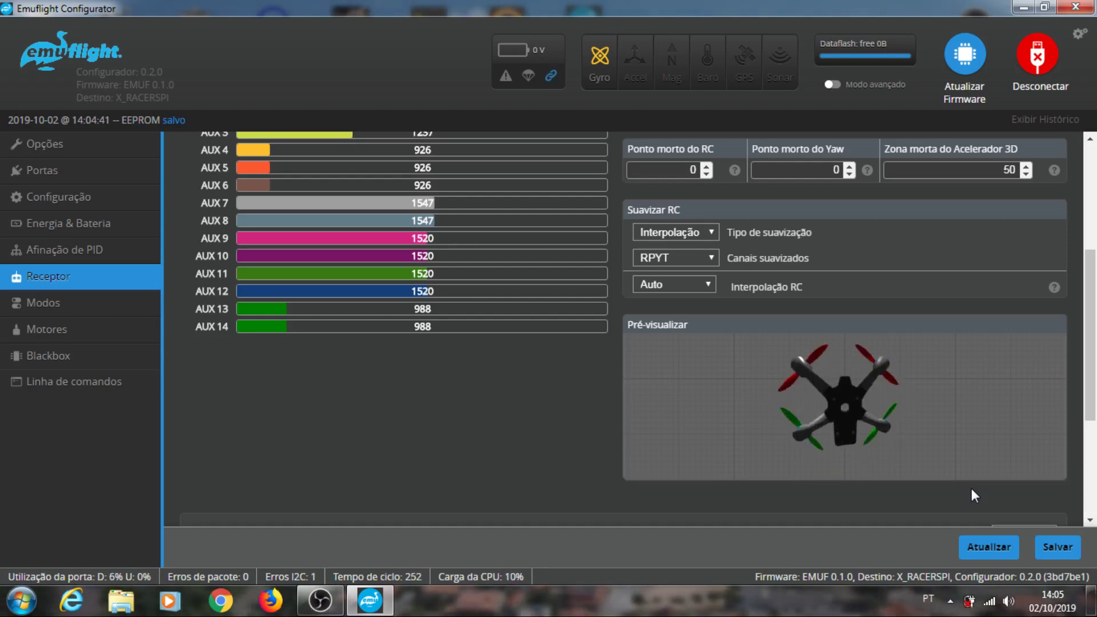
- Add a range for the ARM mode in Modos, assigned to AUX 6 and active from 1700 to 2100
left_click(75, 309)
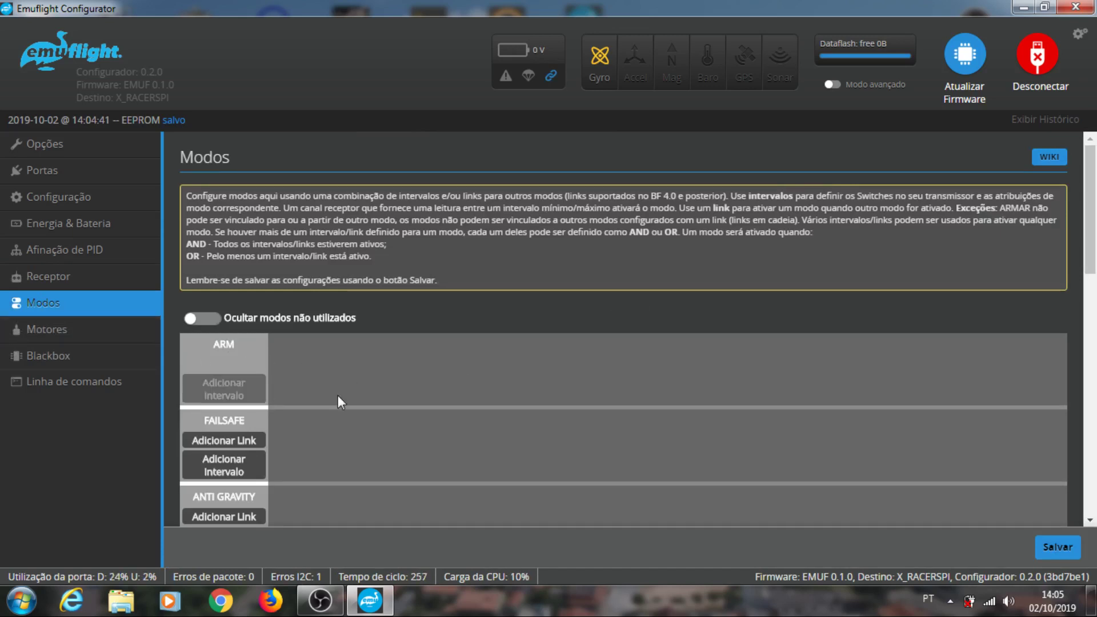
left_click(231, 393)
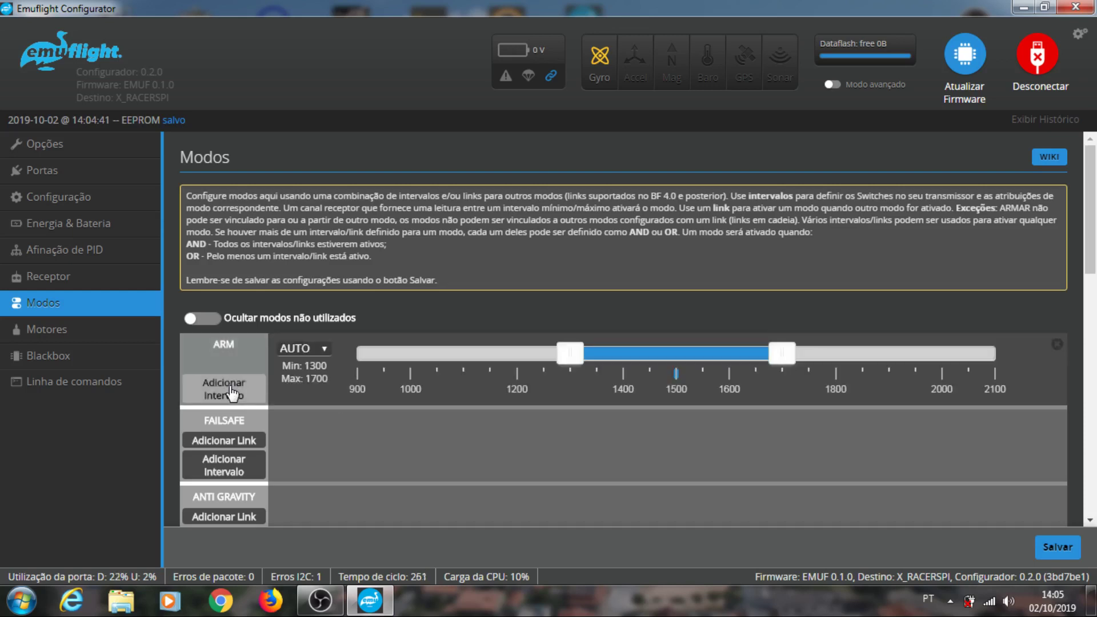
left_click_drag(666, 351, 703, 373)
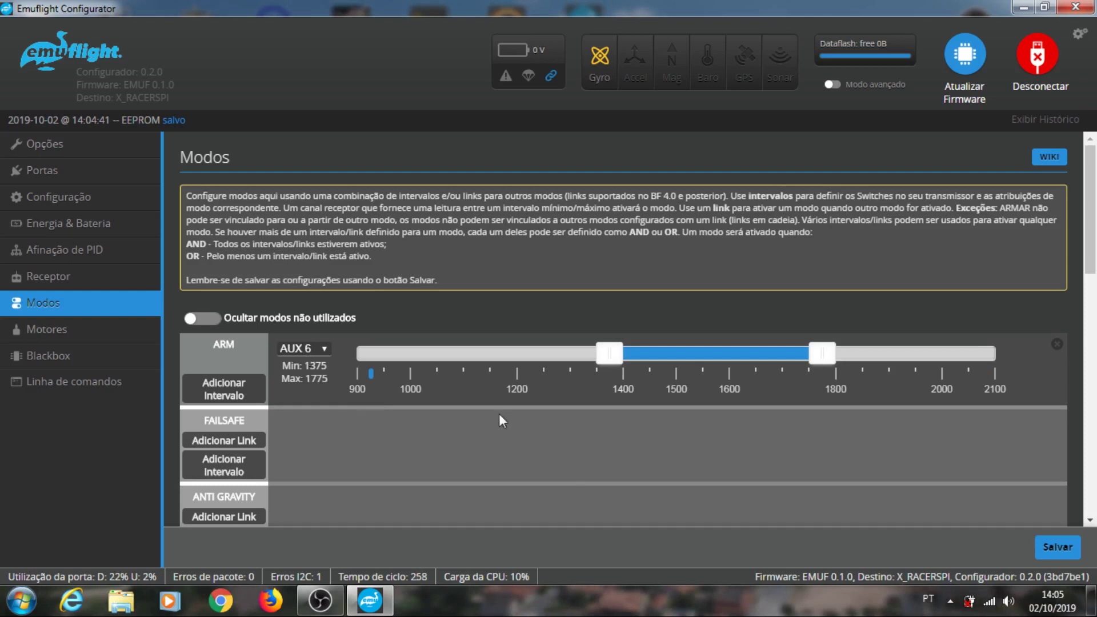
left_click_drag(681, 352, 934, 382)
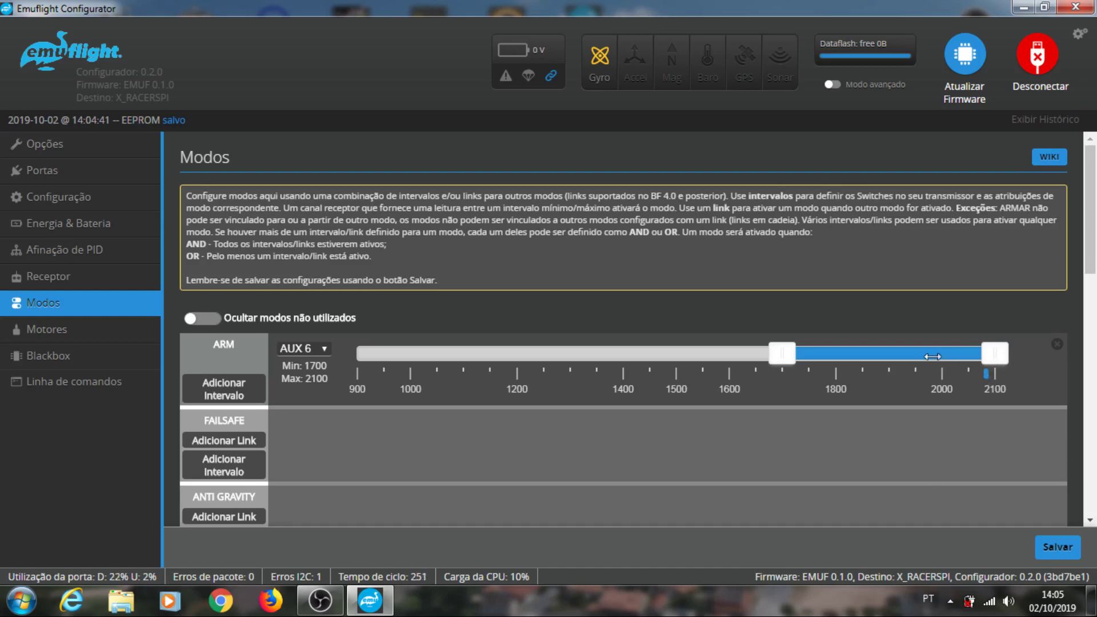
- Add a BEEPER mode range on AUX 4, active from 1700 to 2100, and save the modes
scroll(462, 451, "down", 3)
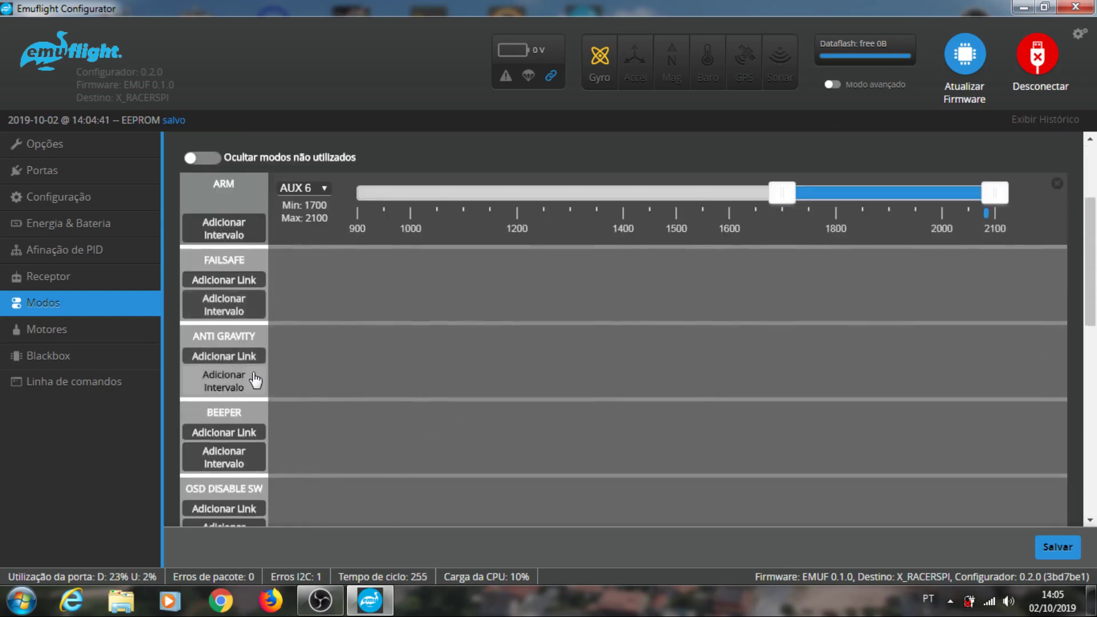
scroll(256, 380, "down", 1)
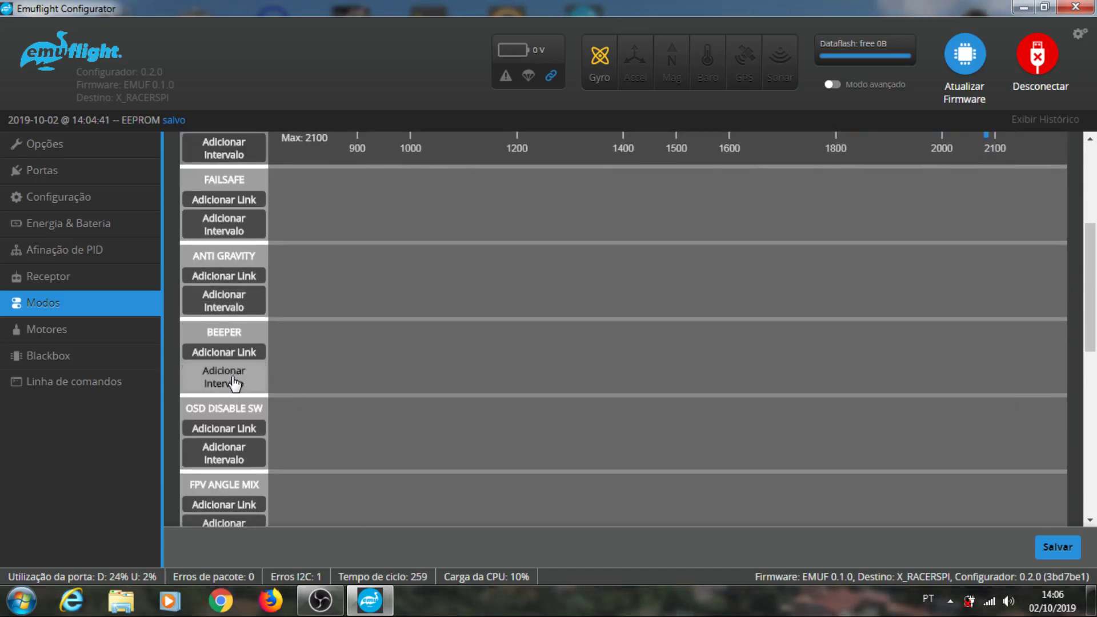
left_click(234, 382)
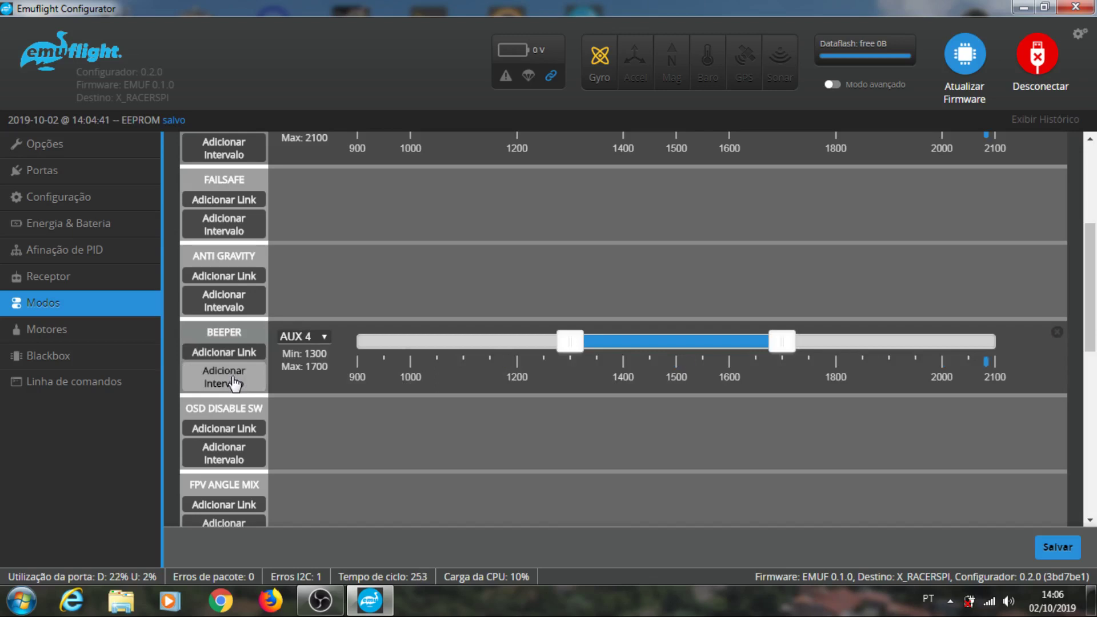
left_click_drag(622, 342, 953, 345)
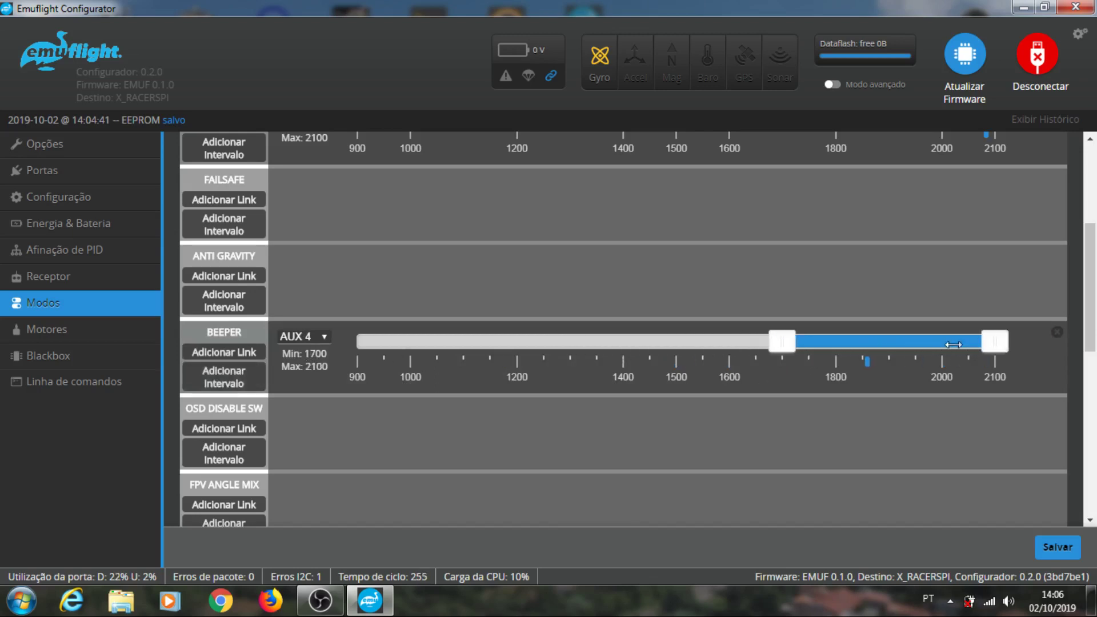
left_click(1058, 547)
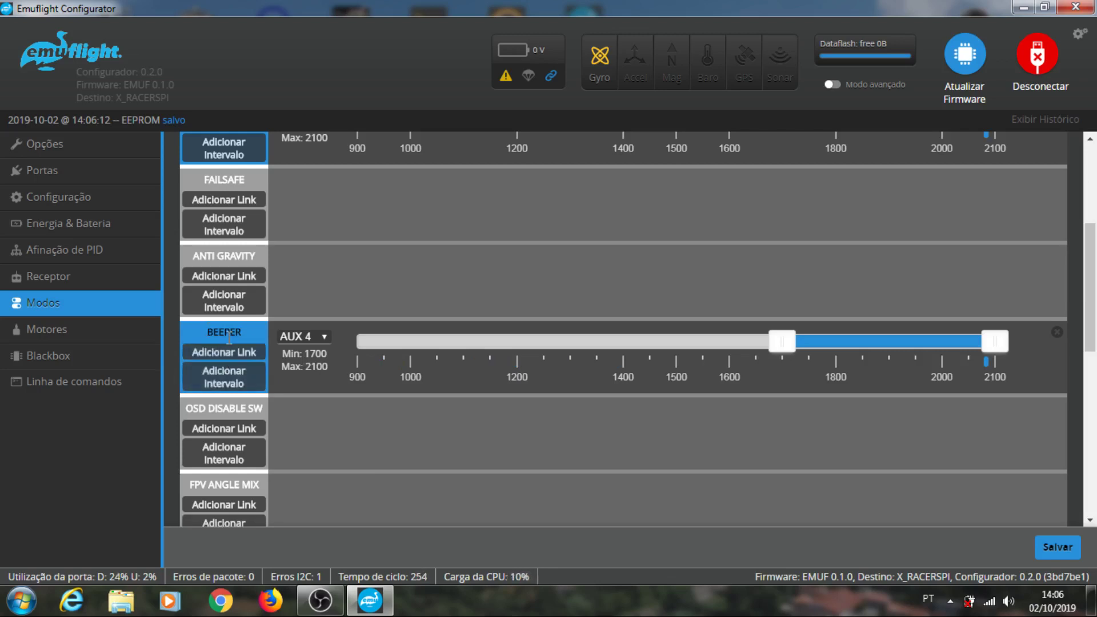
- Add a PREARM mode range on AUX 5, active from 1700 to 2100, and save the modes
scroll(331, 325, "up", 3)
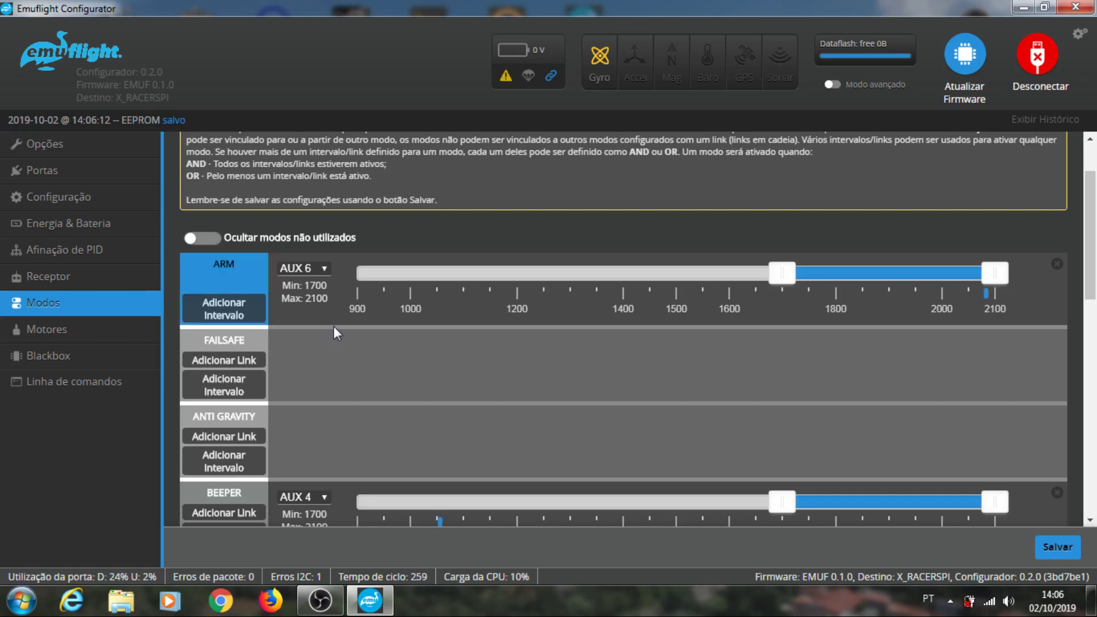
scroll(373, 347, "down", 3)
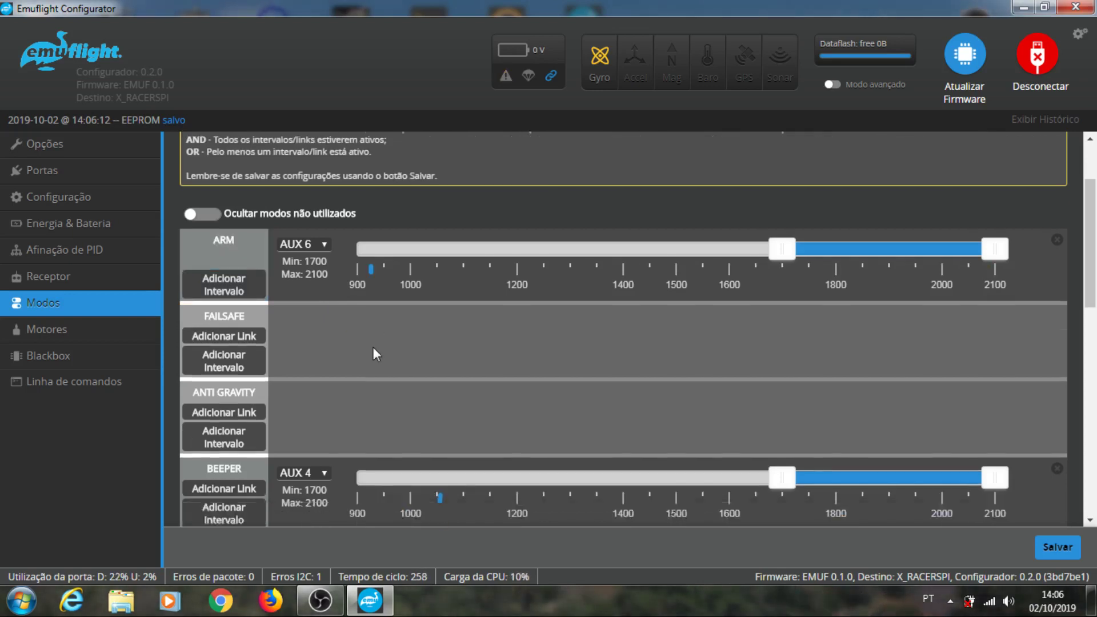
scroll(373, 347, "down", 2)
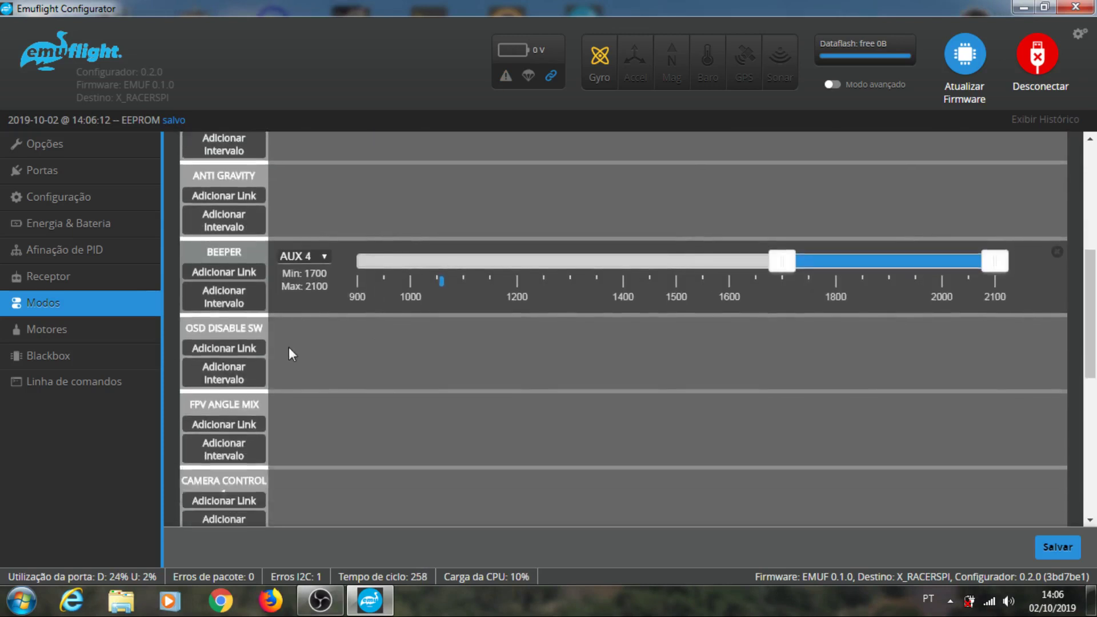
scroll(273, 396, "down", 2)
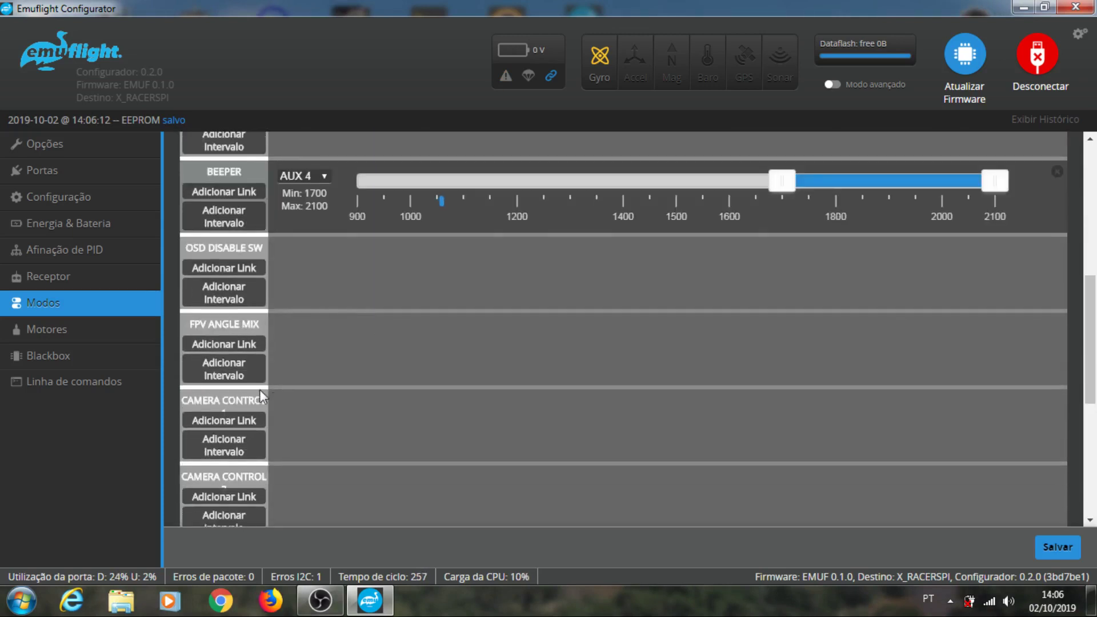
scroll(249, 427, "down", 2)
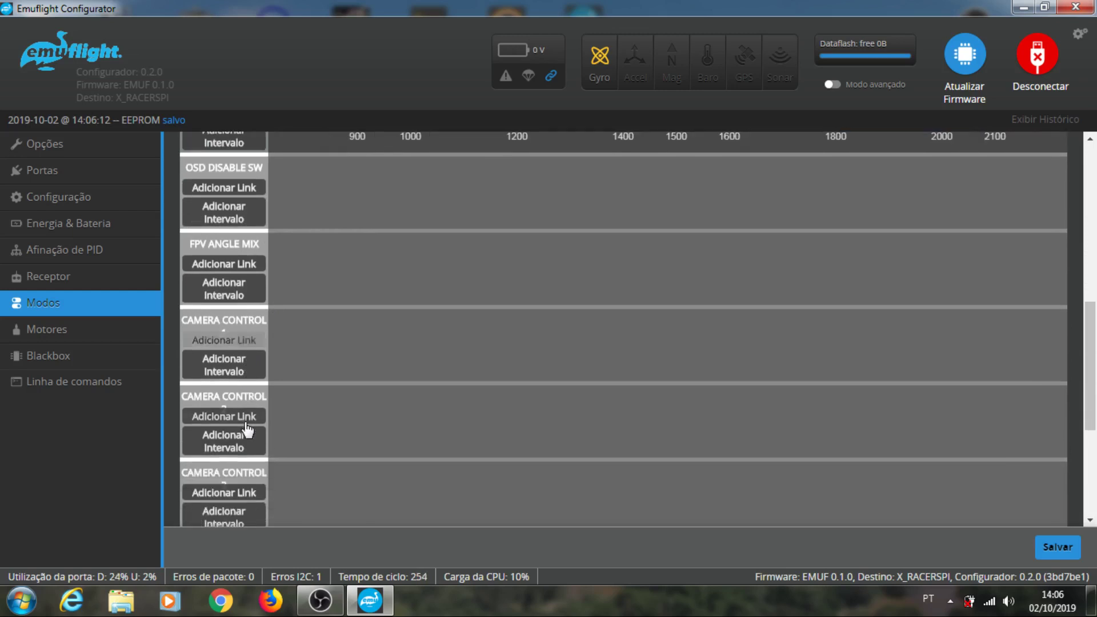
scroll(247, 428, "down", 2)
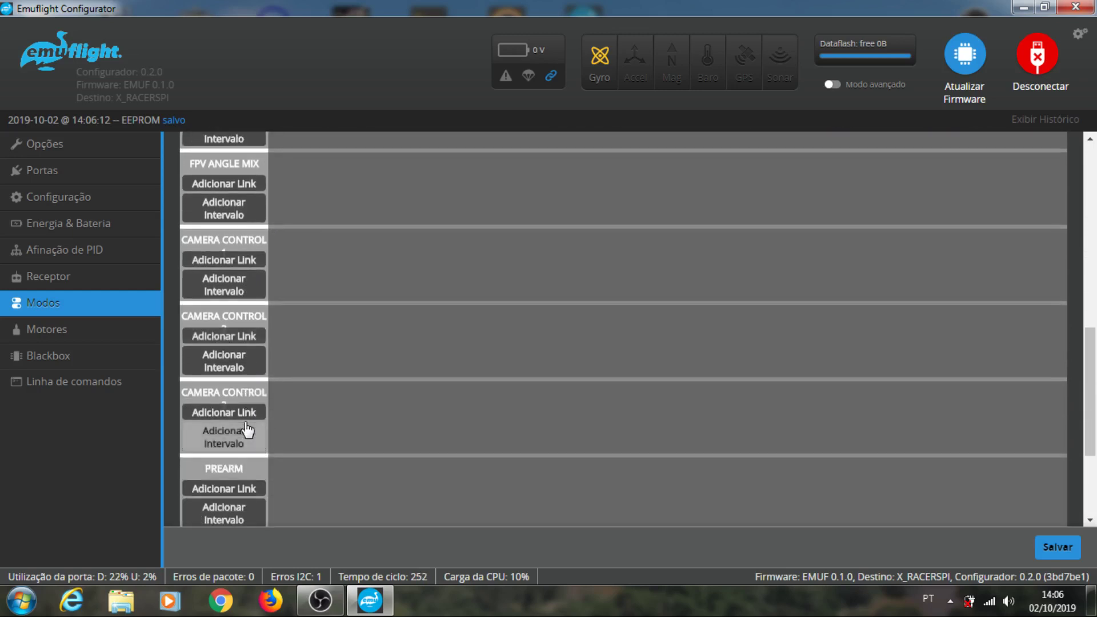
scroll(246, 429, "down", 2)
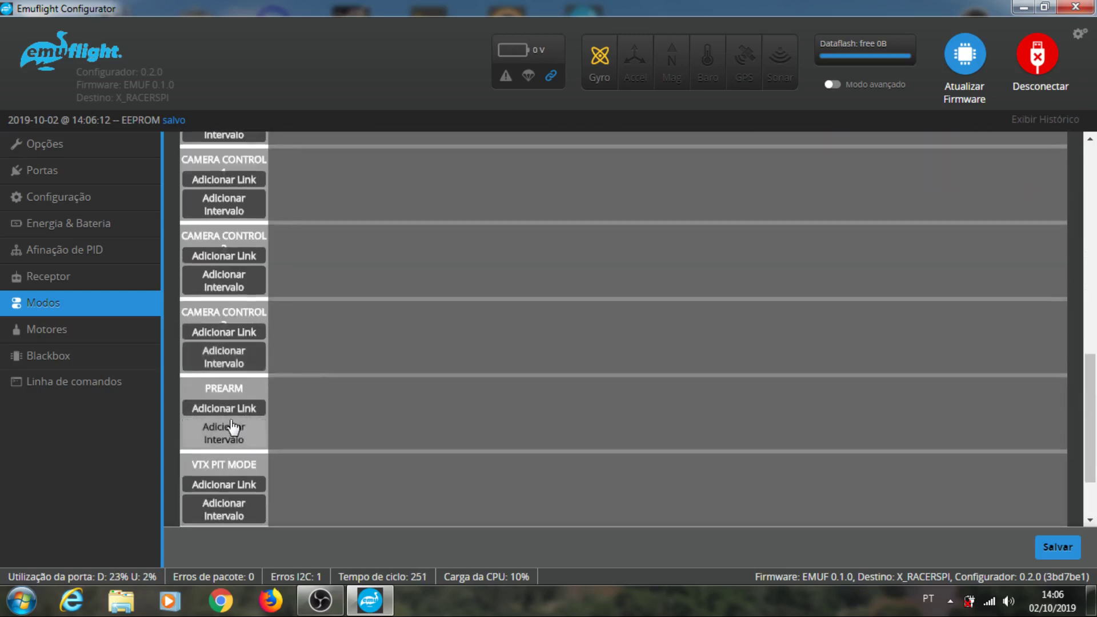
left_click(234, 438)
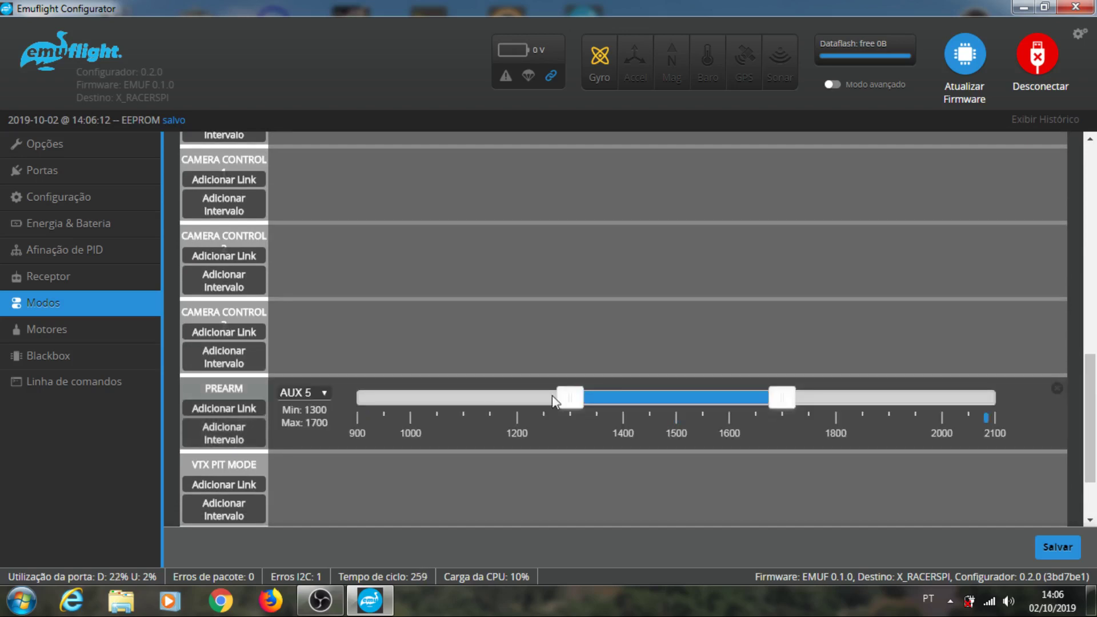
left_click_drag(608, 396, 916, 400)
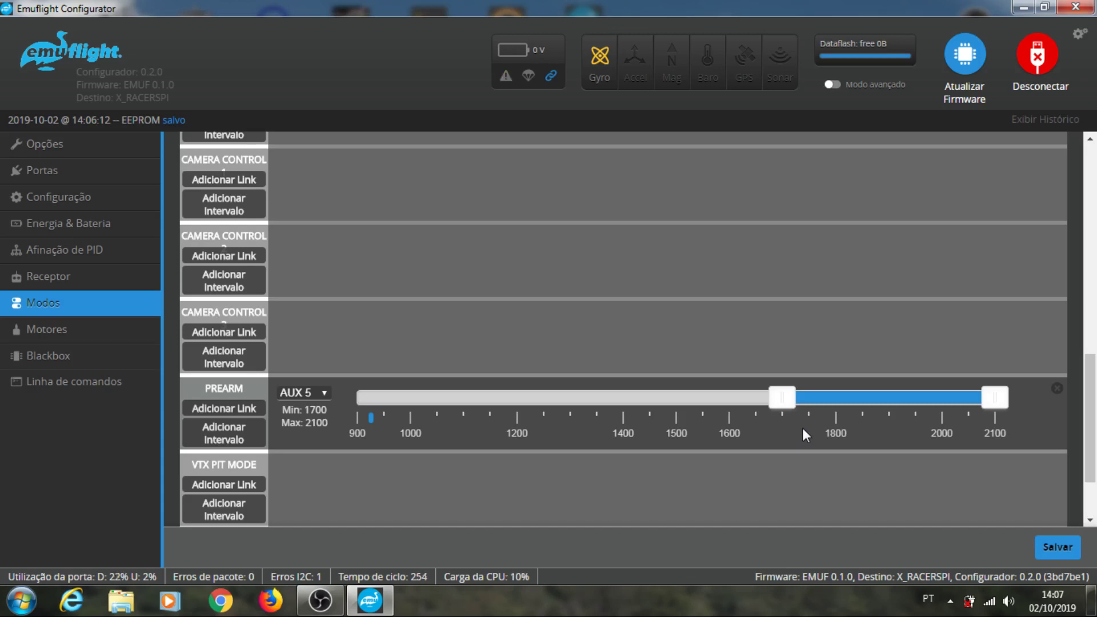
left_click(1066, 550)
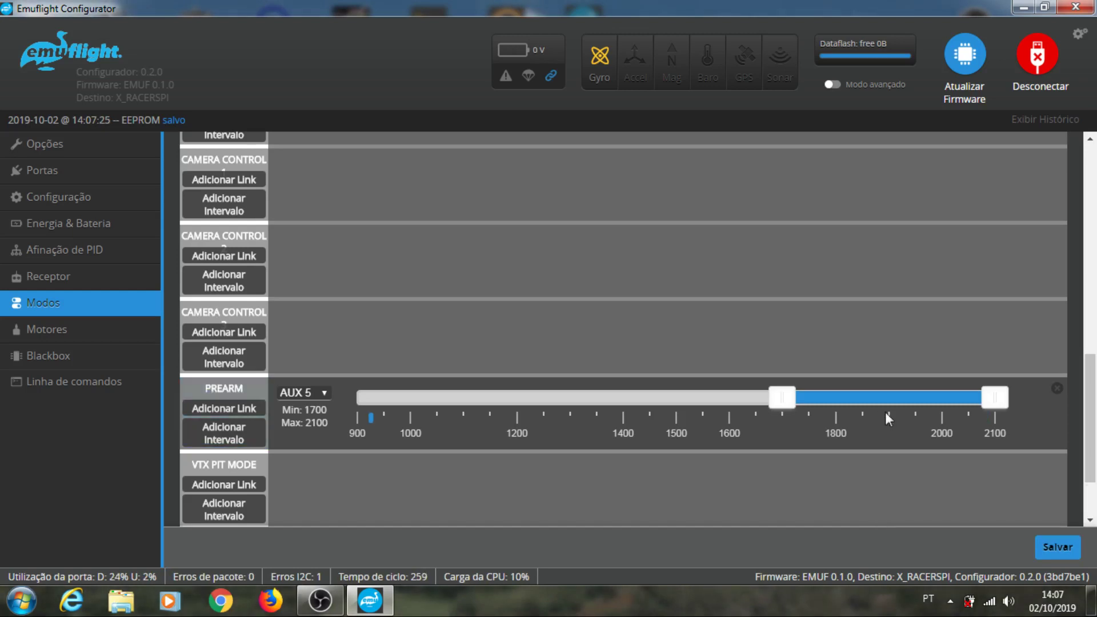
- Look over the remaining modes, including VTX PIT MODE and PARALYZE, and save the mode settings once more
scroll(886, 413, "down", 2)
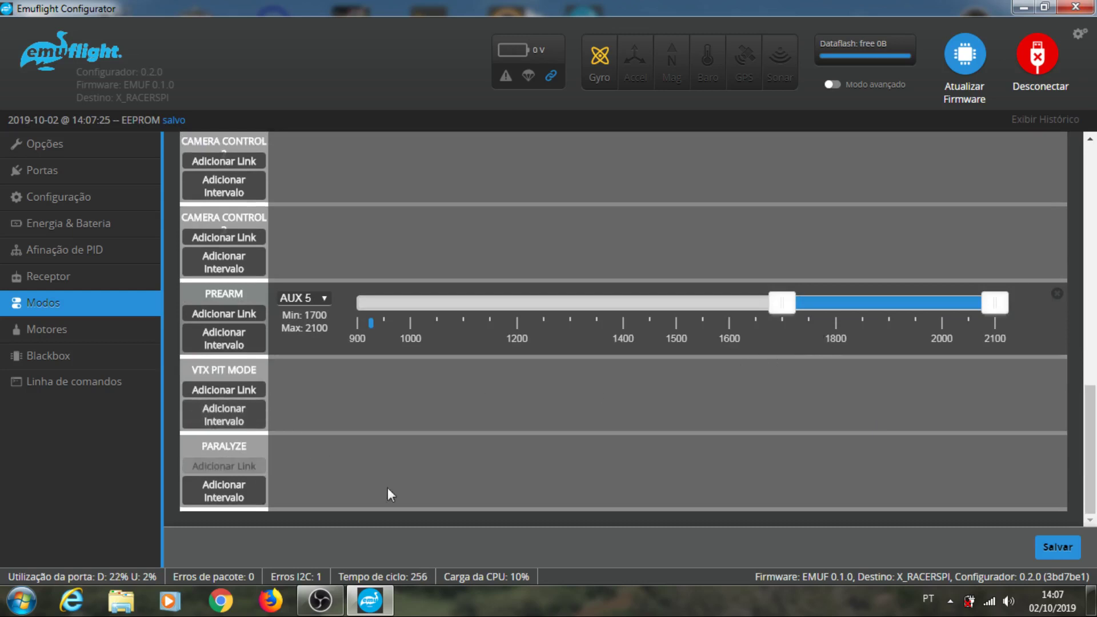
scroll(485, 482, "up", 5)
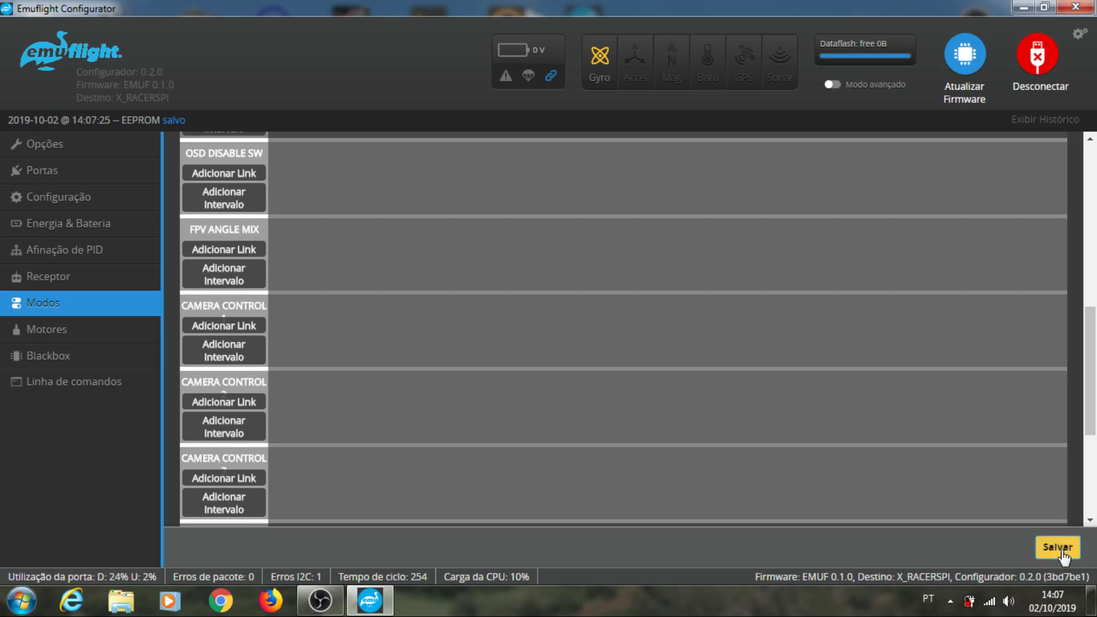
left_click(1058, 548)
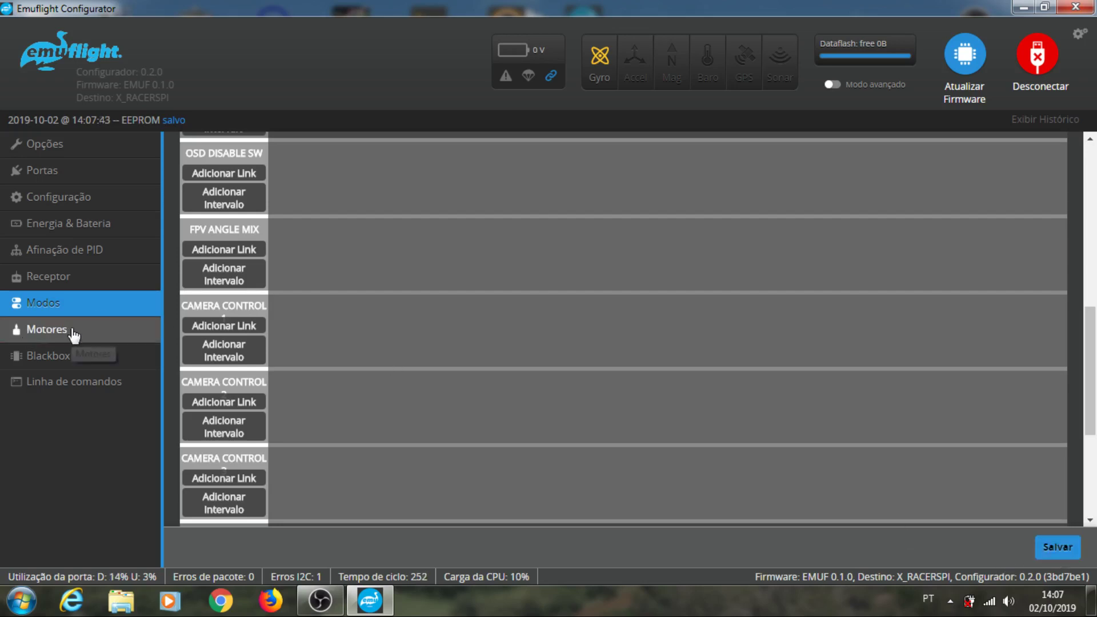
- Open the Motores page and examine the motor layout, test sliders and motor test warning
left_click(71, 330)
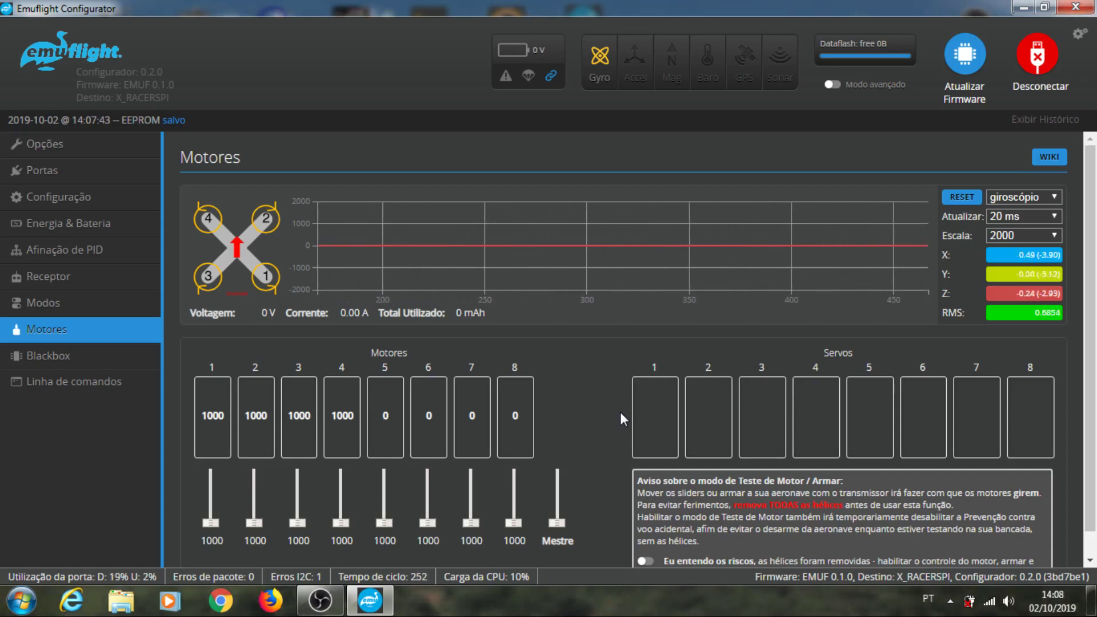
scroll(619, 412, "down", 1)
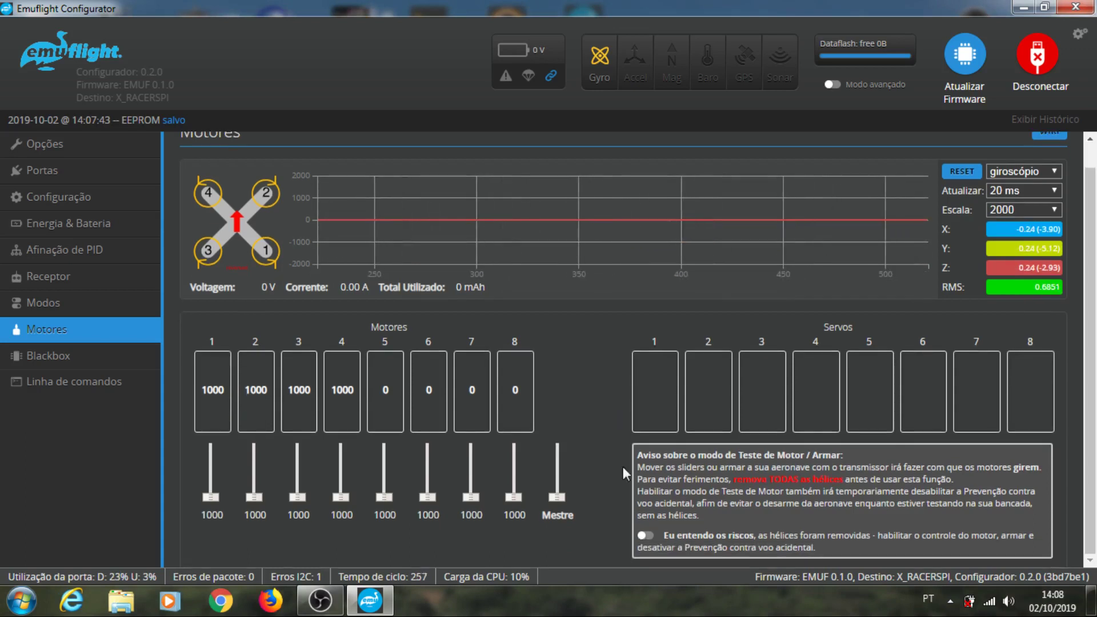
- Enable motor test control, run motor 1 at about 1185 and return it to 1000
left_click(647, 536)
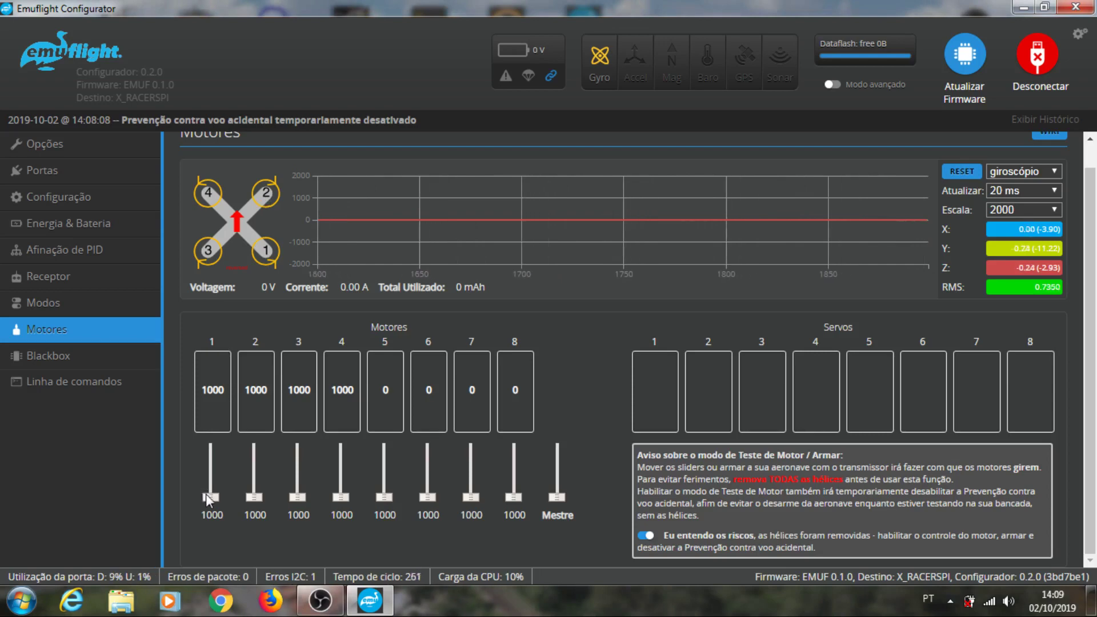
left_click_drag(209, 495, 208, 488)
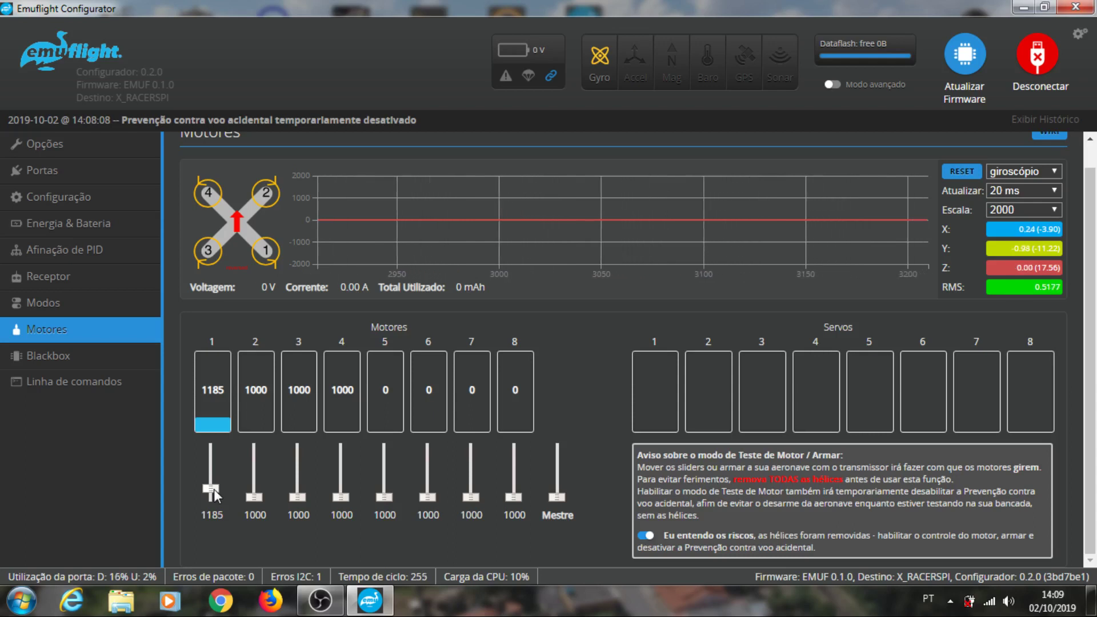
left_click_drag(214, 488, 238, 558)
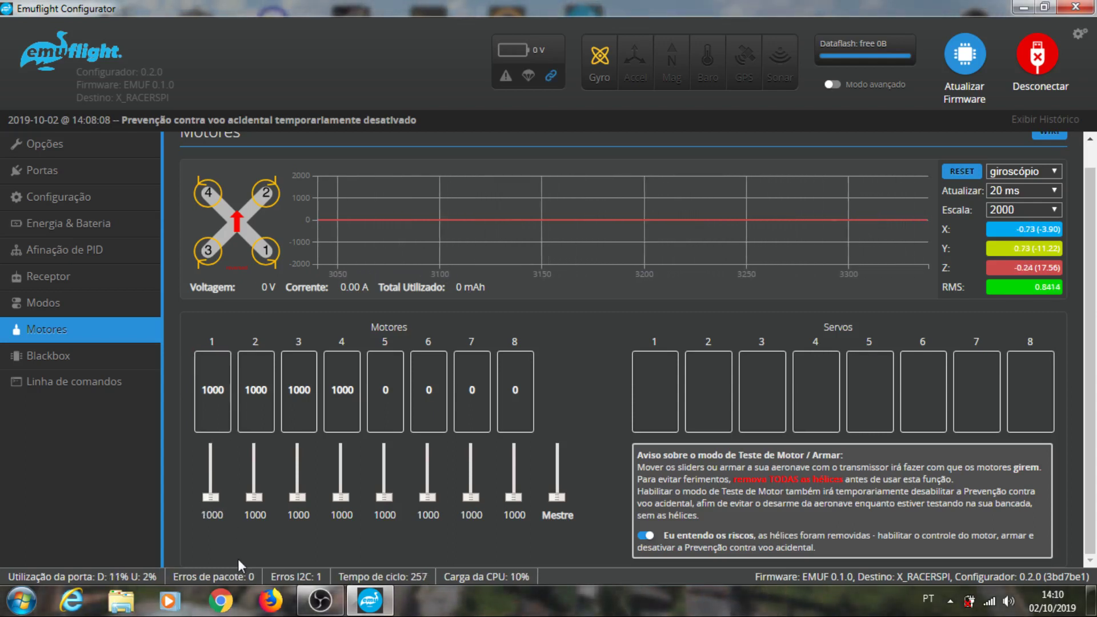
- Test motors 2, 3 and 4 individually, running motor 3 up to 2000, return them to 1000 and disable motor test control
left_click_drag(253, 496, 259, 443)
left_click_drag(297, 495, 298, 446)
left_click(307, 444)
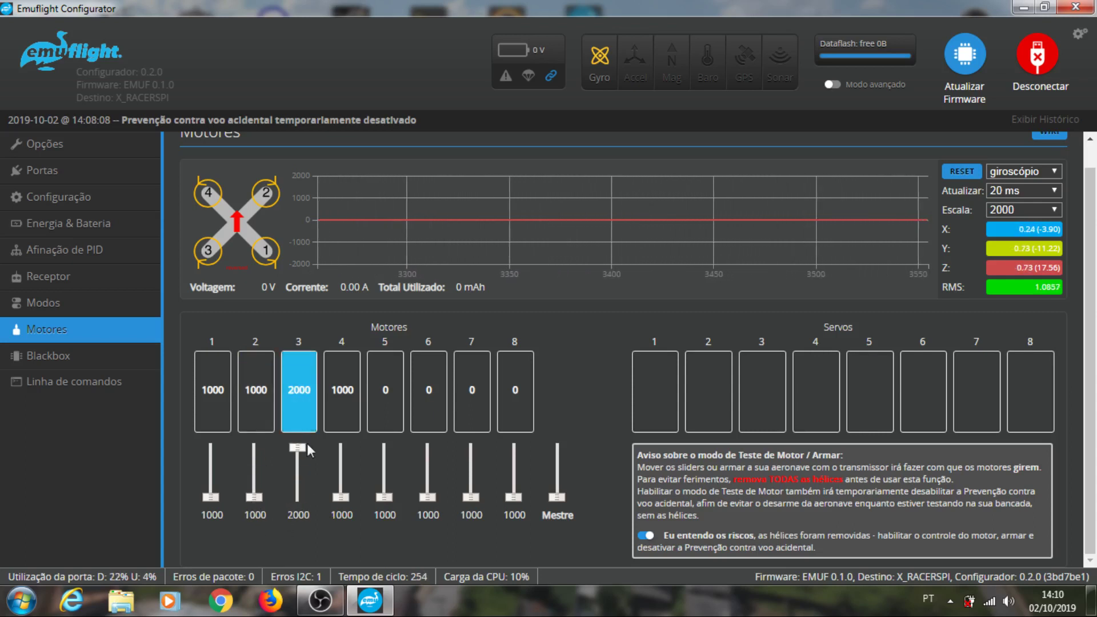
left_click_drag(337, 498, 363, 532)
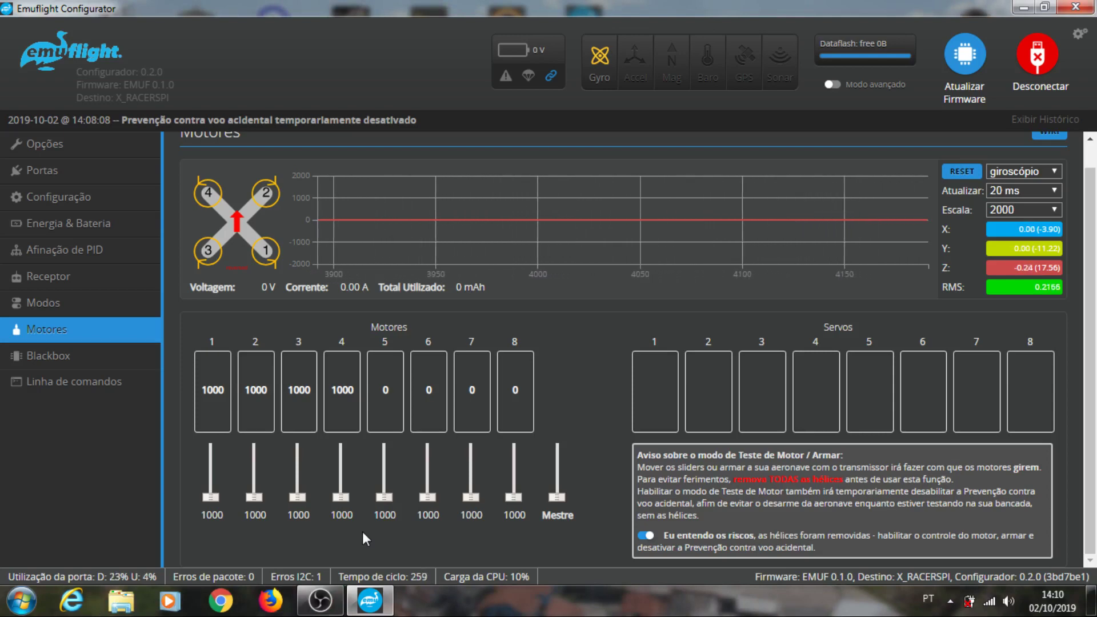
left_click(645, 538)
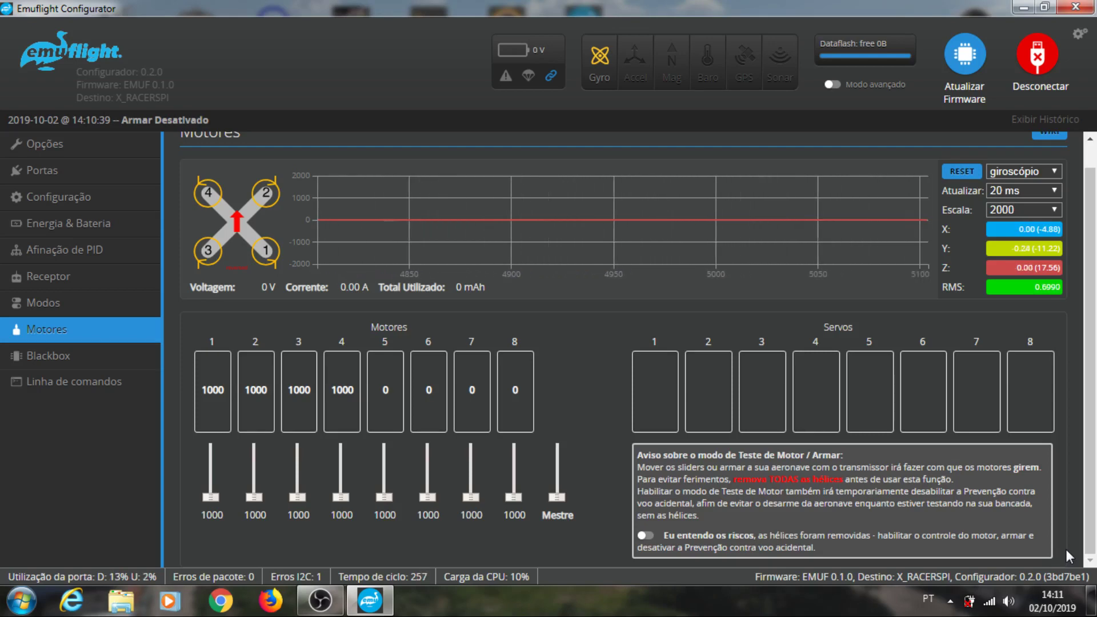
- Examine the arming-blocked indicators and their explanations in the Informações section of the Opções page
left_click(111, 137)
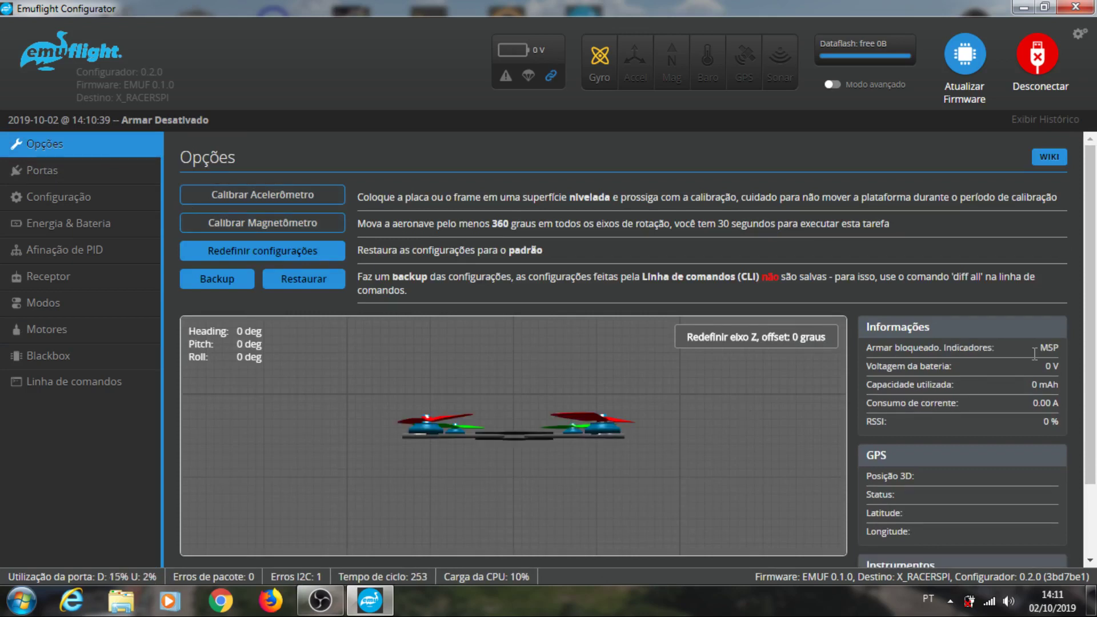
mouse_move(1012, 347)
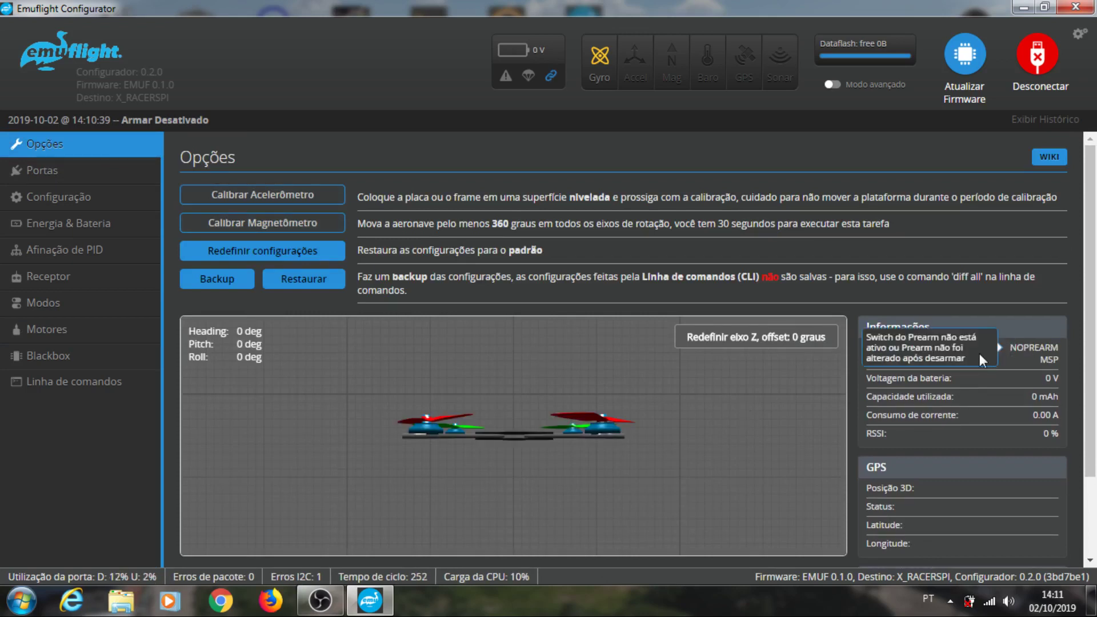
mouse_move(1045, 359)
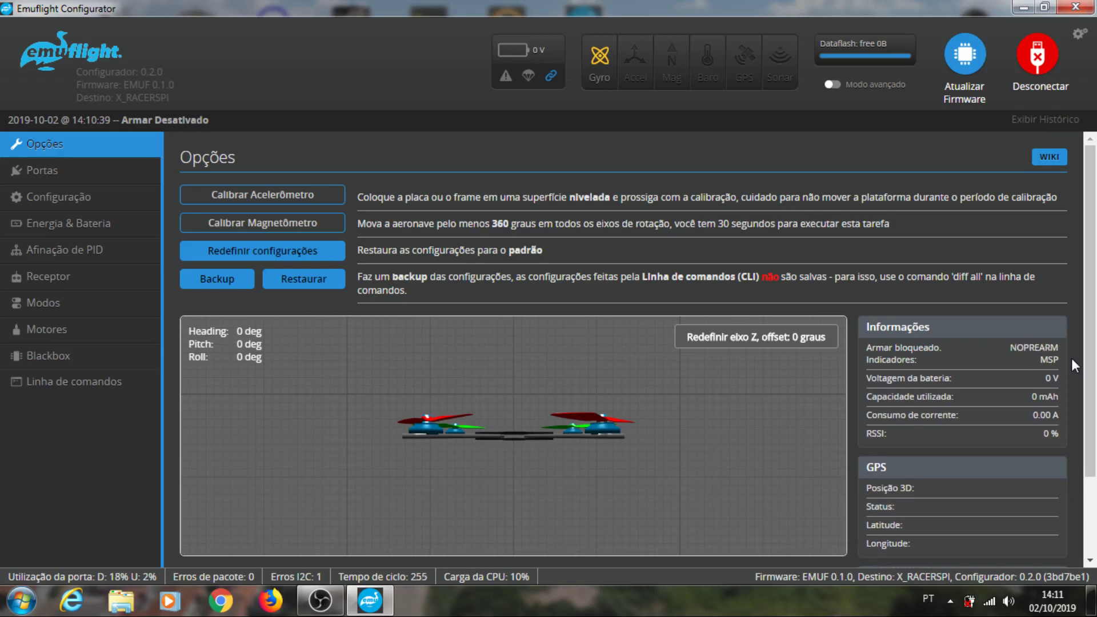
- Disconnect and reconnect the board, run motor 1 at 1169 in the motor test and disable the test control
left_click(1039, 54)
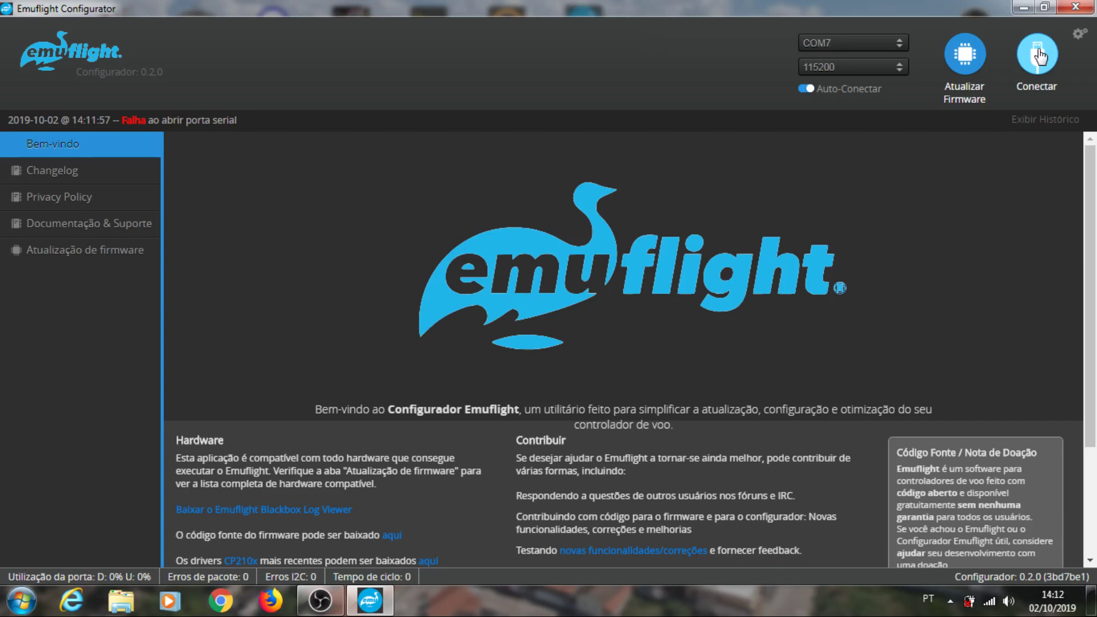
left_click(1039, 56)
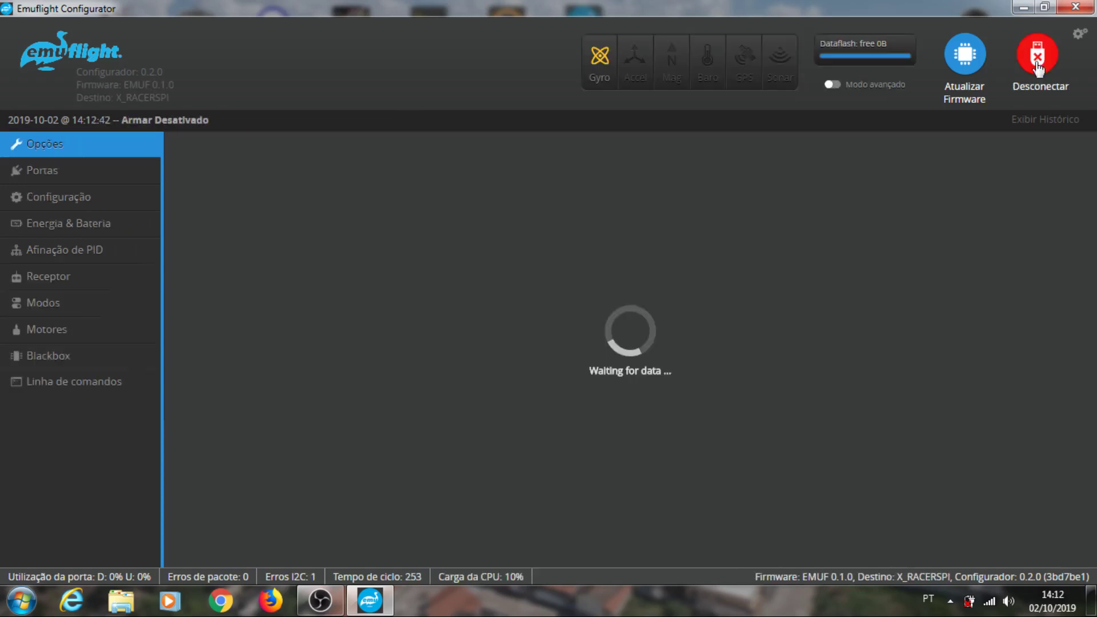
left_click(50, 331)
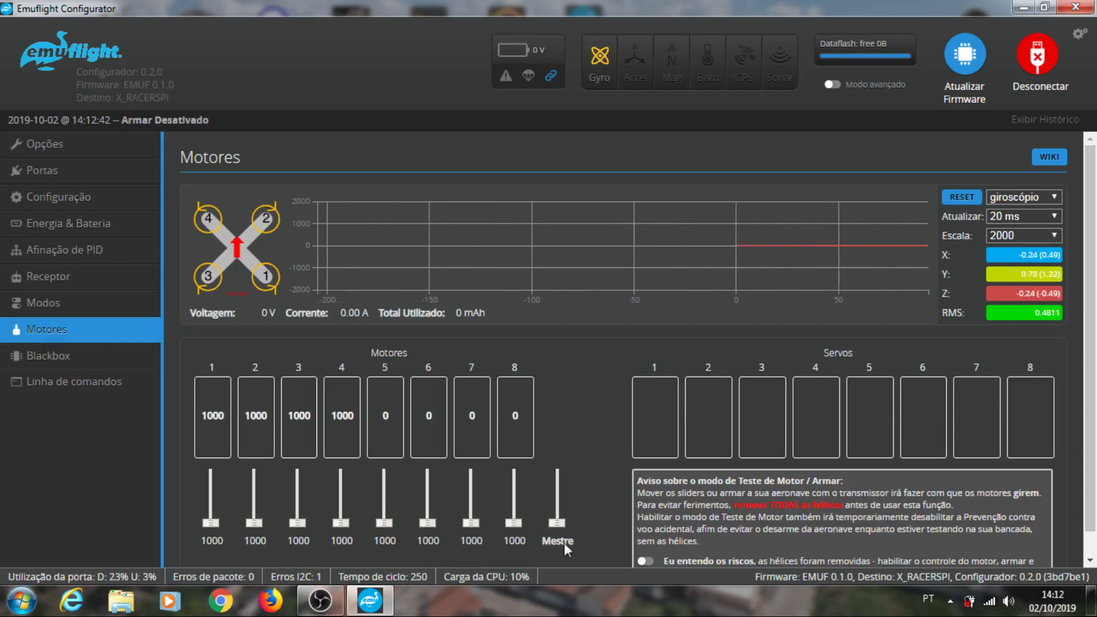
left_click(645, 562)
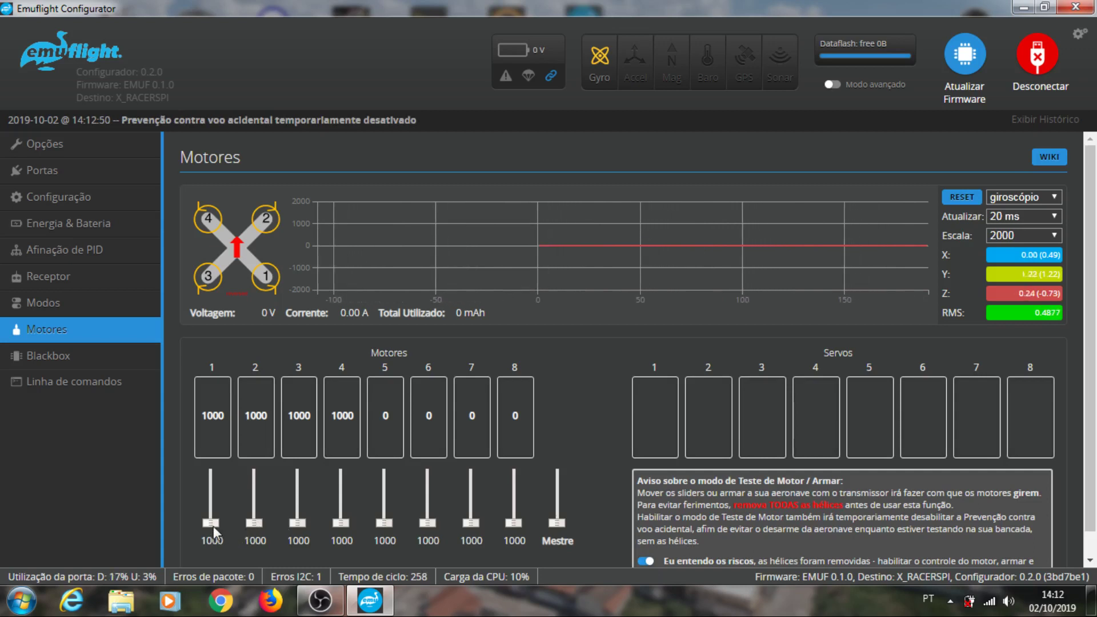
left_click_drag(214, 527, 215, 516)
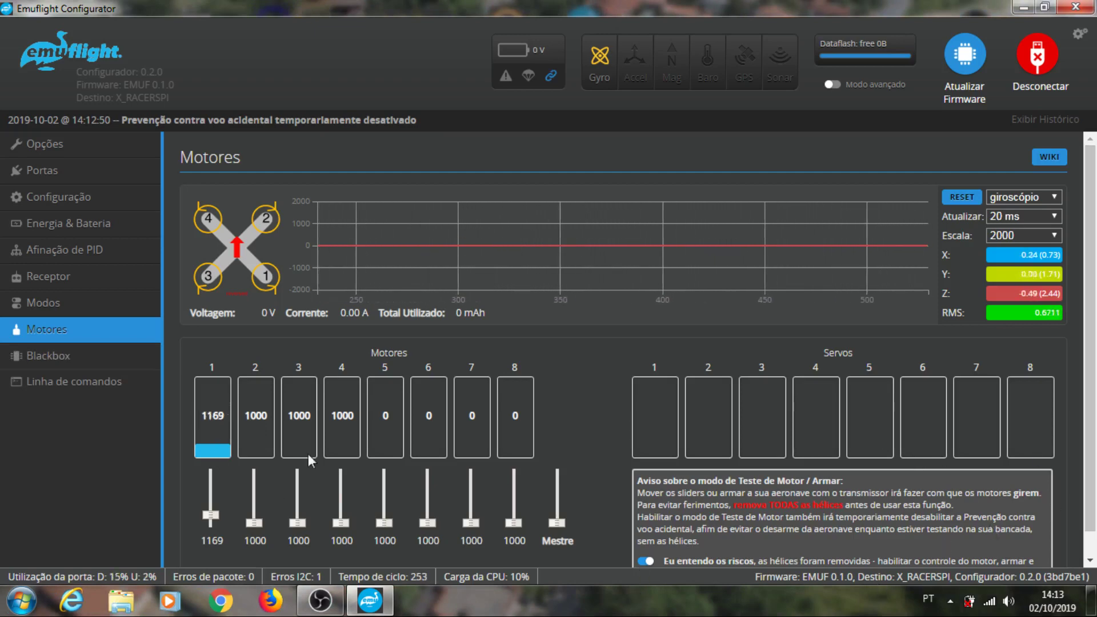
left_click(646, 563)
- Set the minimum throttle (Acelerador mínimo) to 1170 in the ESC/motor configuration
left_click(57, 149)
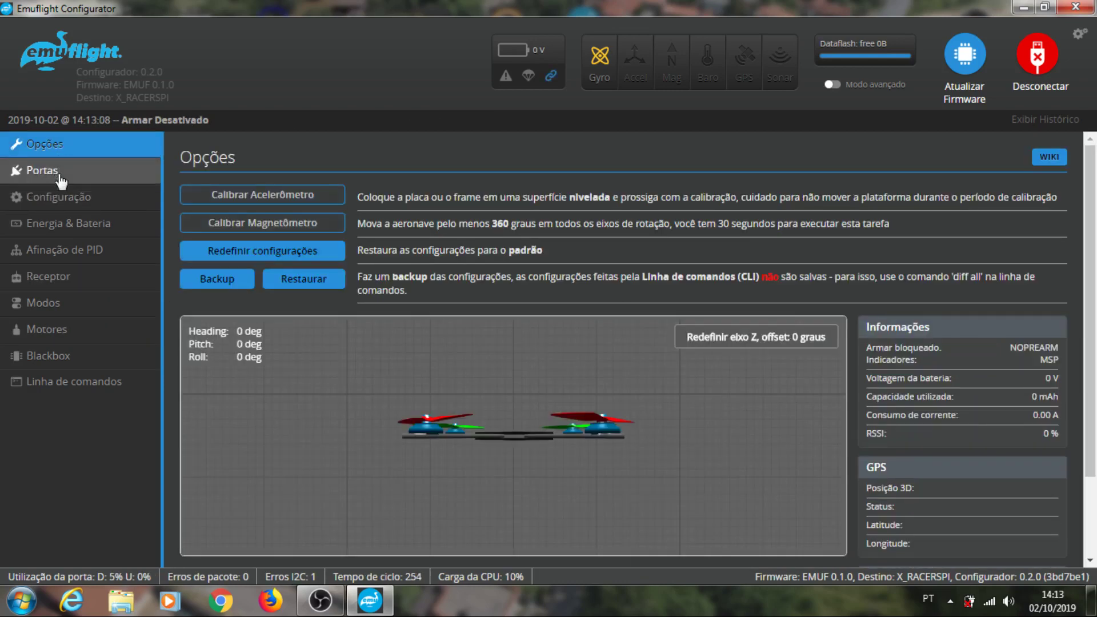
left_click(67, 200)
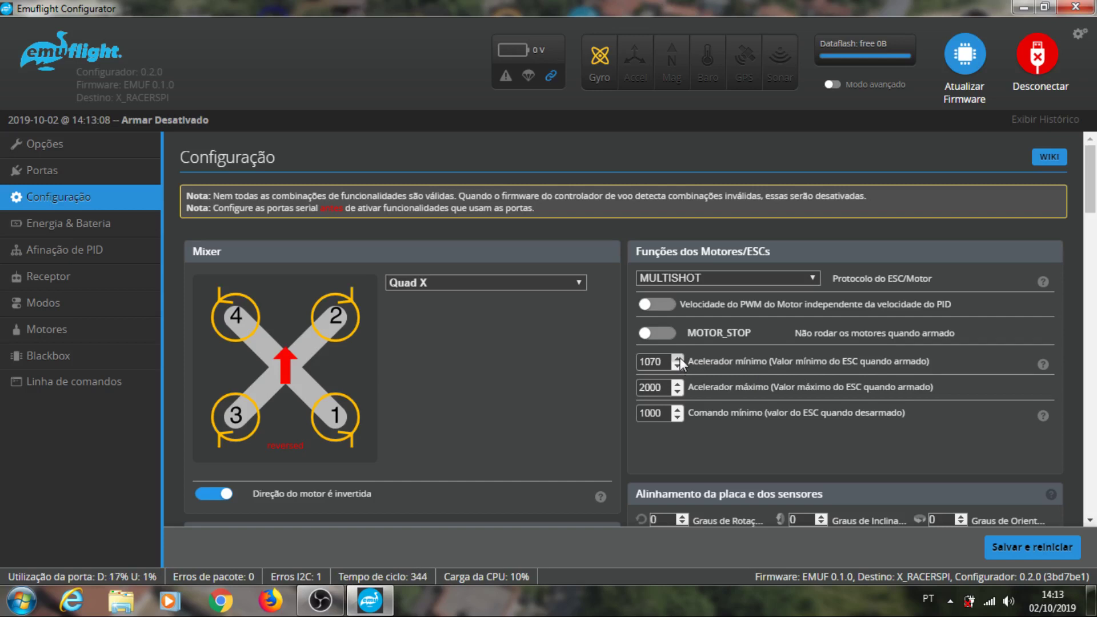
key("BackSpace")
type("6")
key("BackSpace")
key("BackSpace")
type("46")
key("ctrl+a")
type("1158")
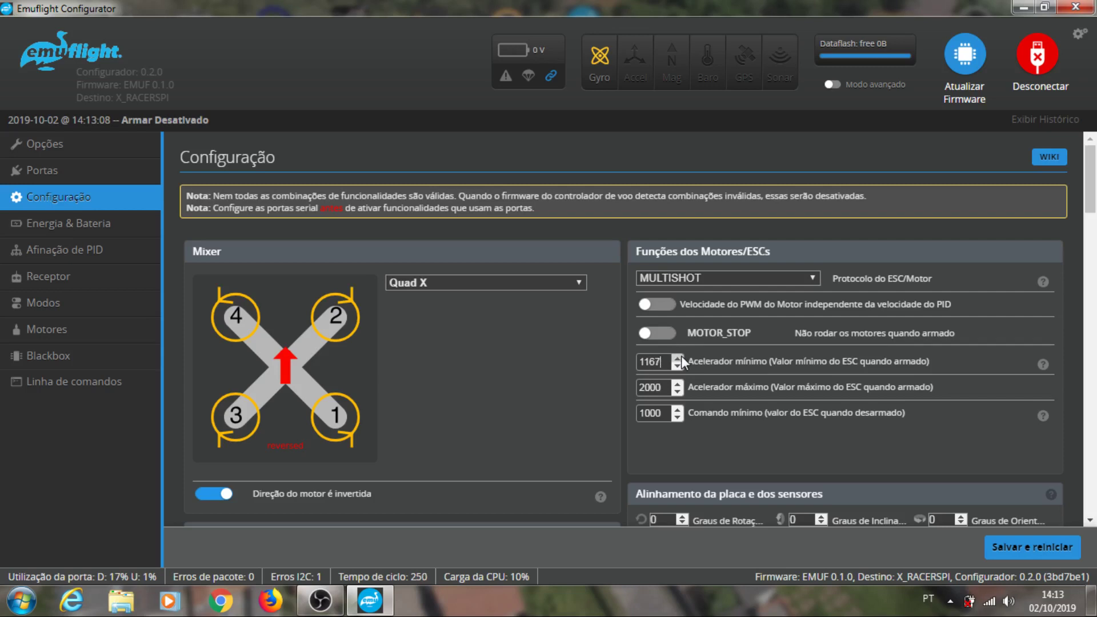
left_click(681, 356)
- Set the maximum throttle (Acelerador máximo) to 1938, save the configuration and reboot the board
left_click(680, 390)
left_click(679, 390)
left_click(679, 390)
left_click(679, 390)
left_click(679, 390)
left_click(679, 383)
left_click(679, 383)
left_click(679, 382)
left_click(1051, 552)
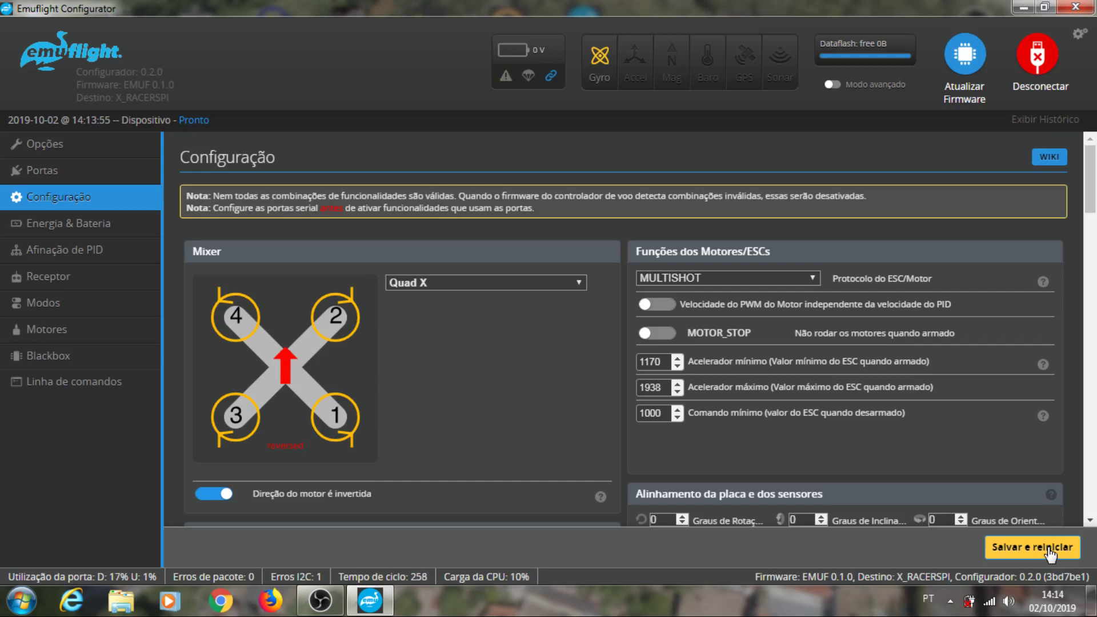
- Disconnect the board, minimize the configurator and switch to OBS Studio
left_click(1038, 57)
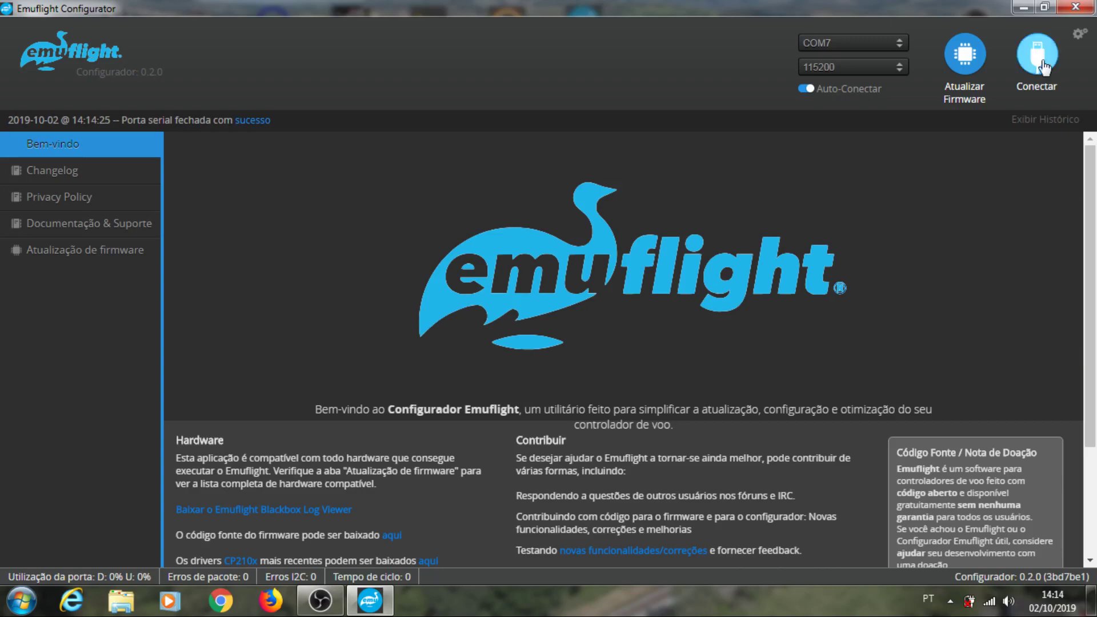
left_click(1024, 8)
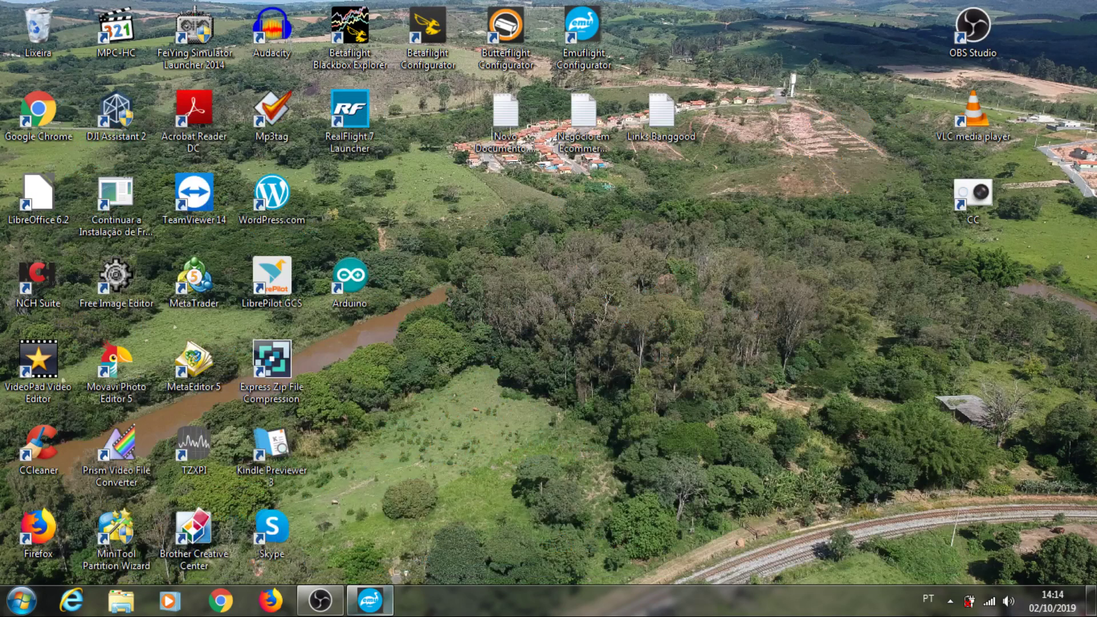
left_click(318, 604)
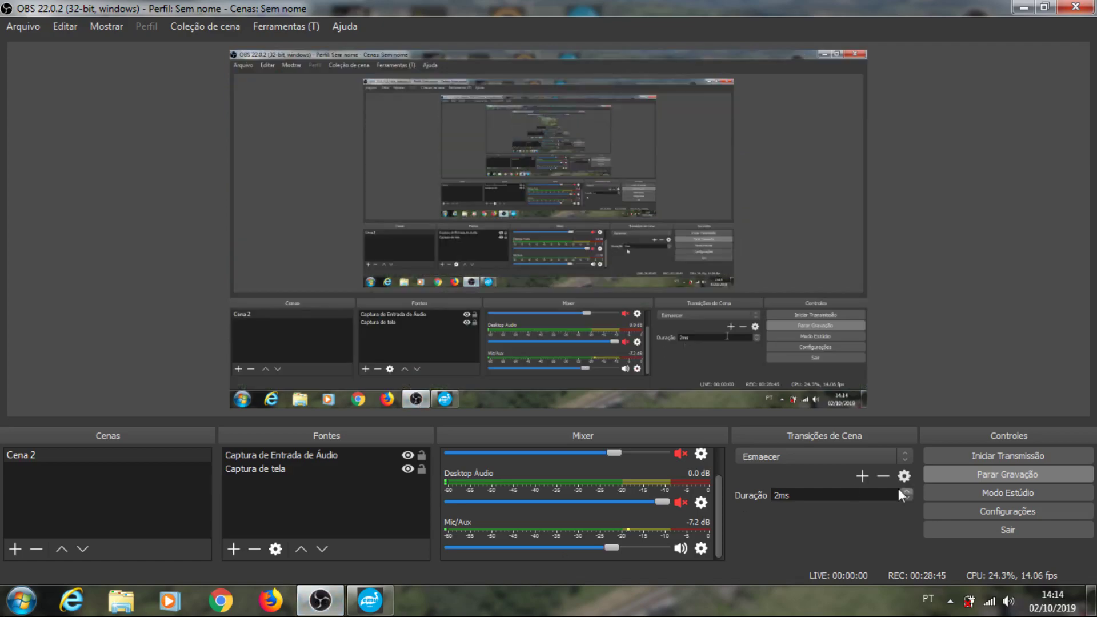